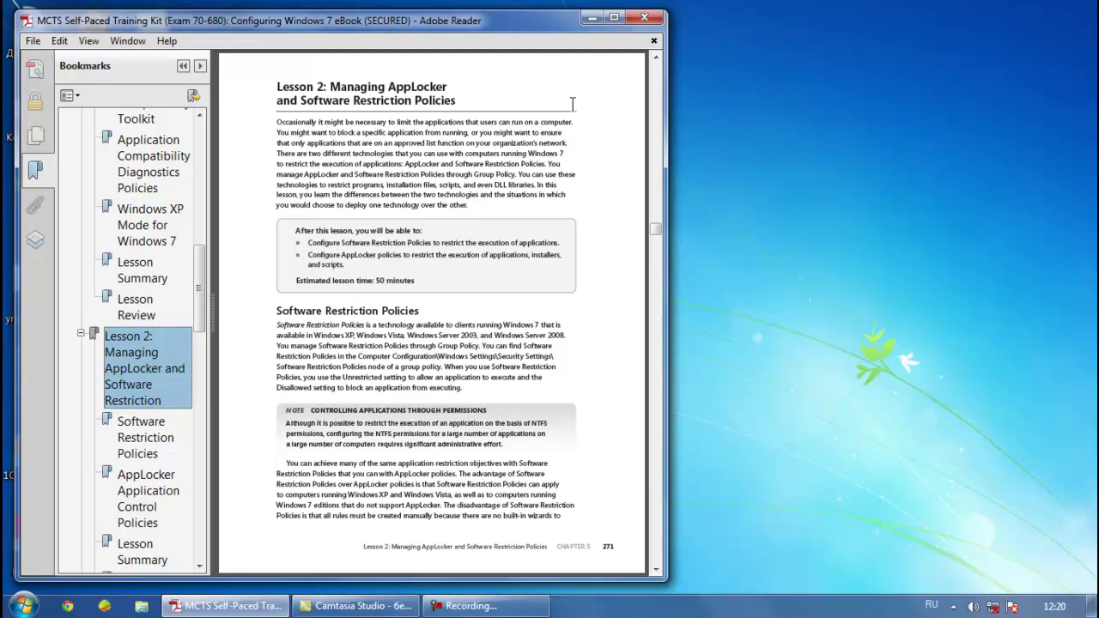
Minimize the eBook, launch the Local Group Policy Editor with gpedit.msc, and maximize its window
click(591, 17)
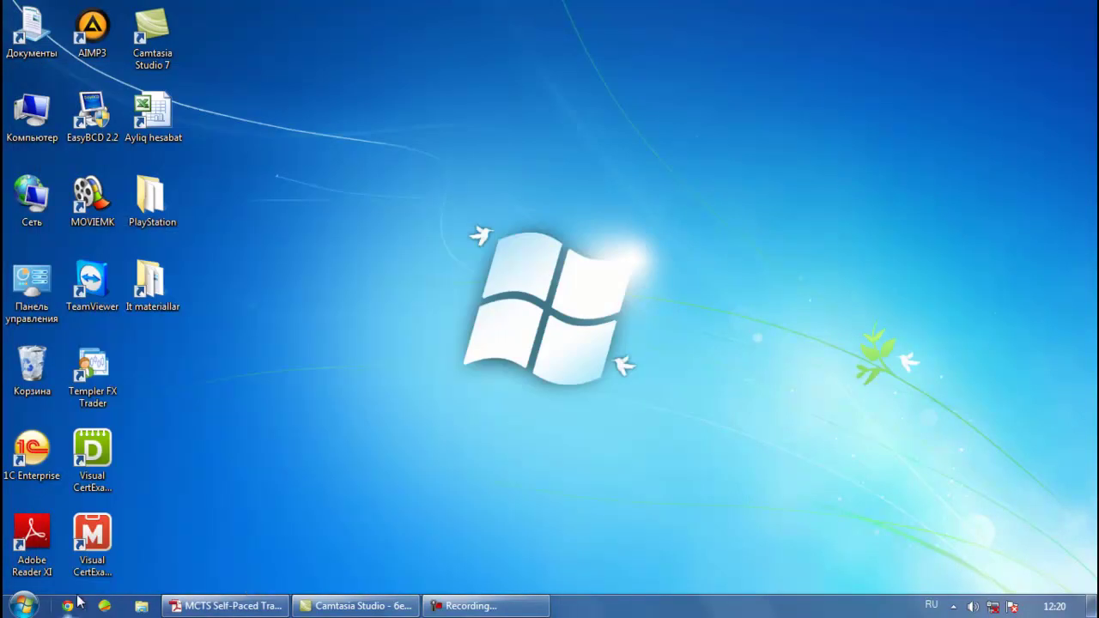
click(23, 607)
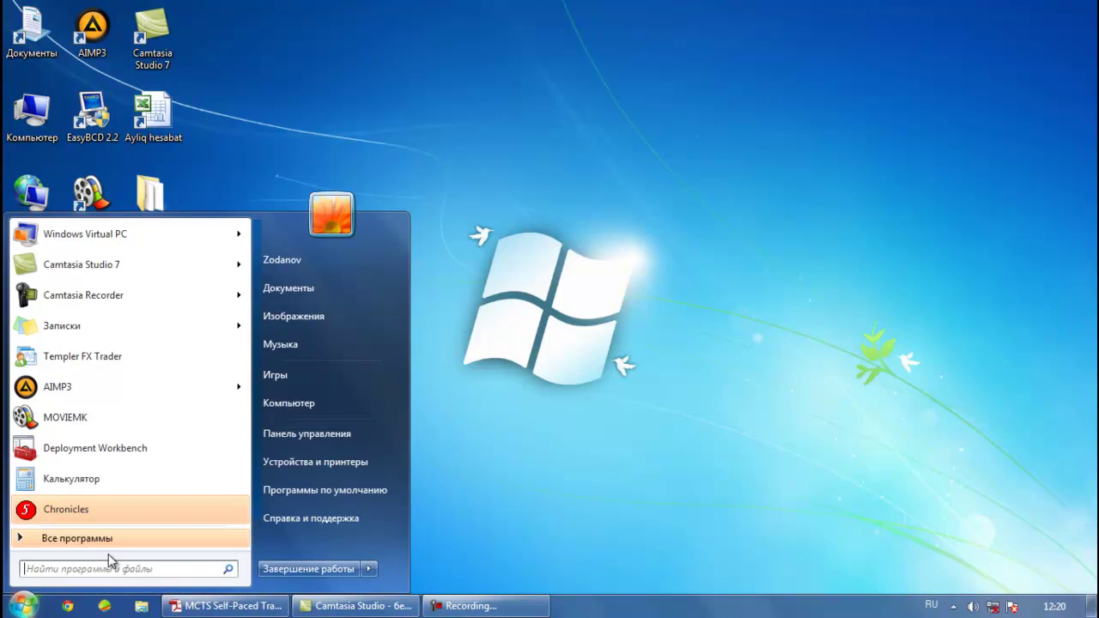
text(нт)
key(BackSpace)
key(BackSpace)
key(alt+shift)
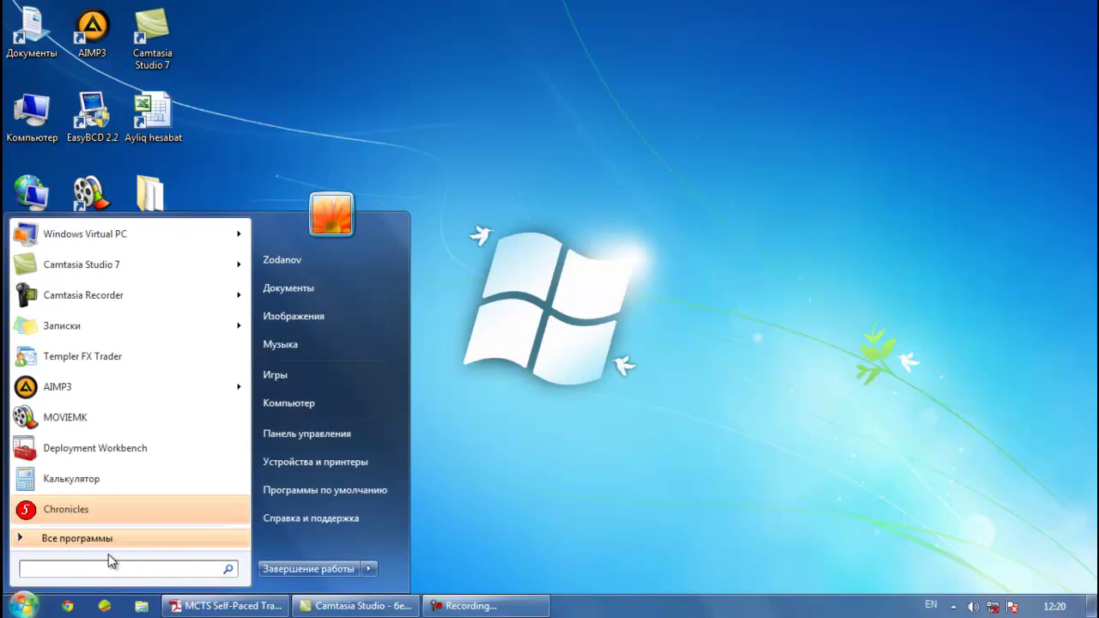
text(gpedit)
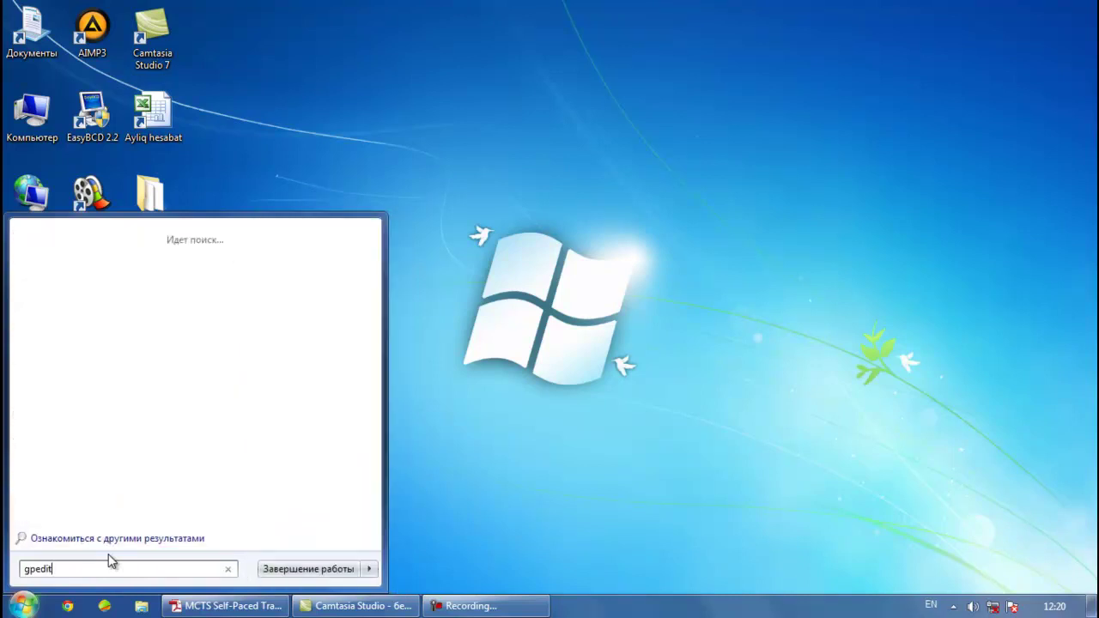
text(.msc)
click(219, 261)
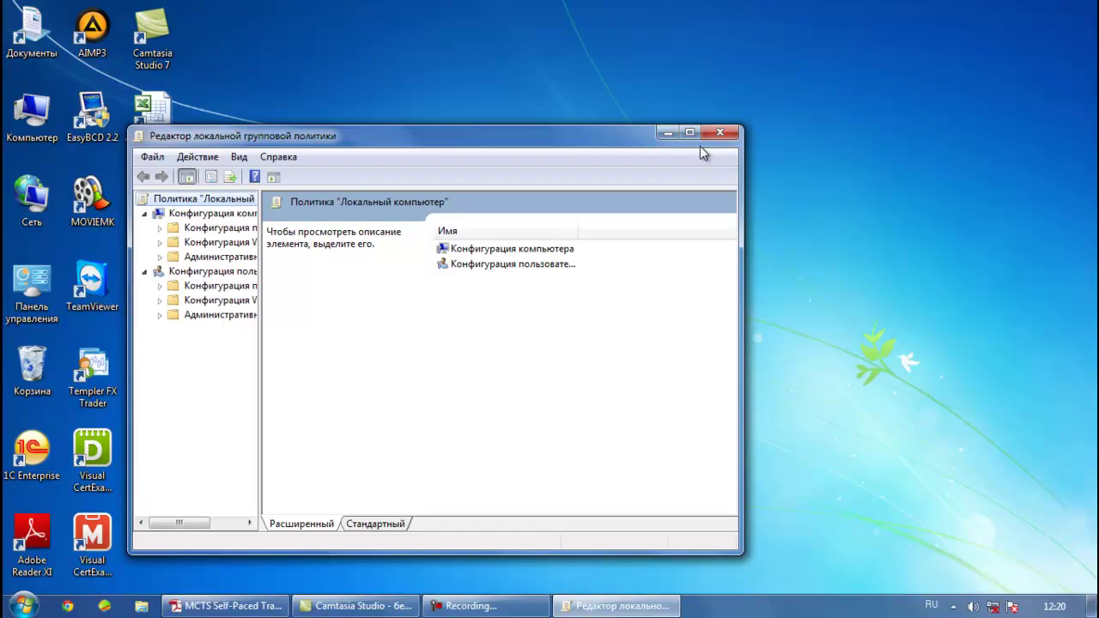
click(688, 133)
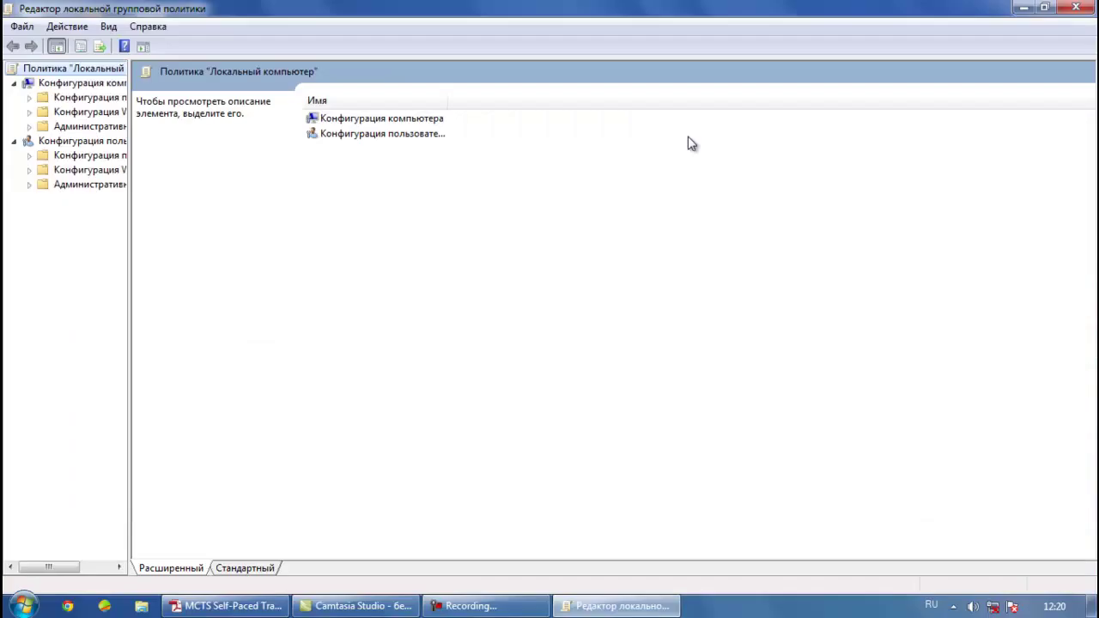
Open Уровни безопасности in the computer configuration's Windows security settings, under Политики ограниченного использования программ, widening the tree to show full names
drag(129, 258, 231, 258)
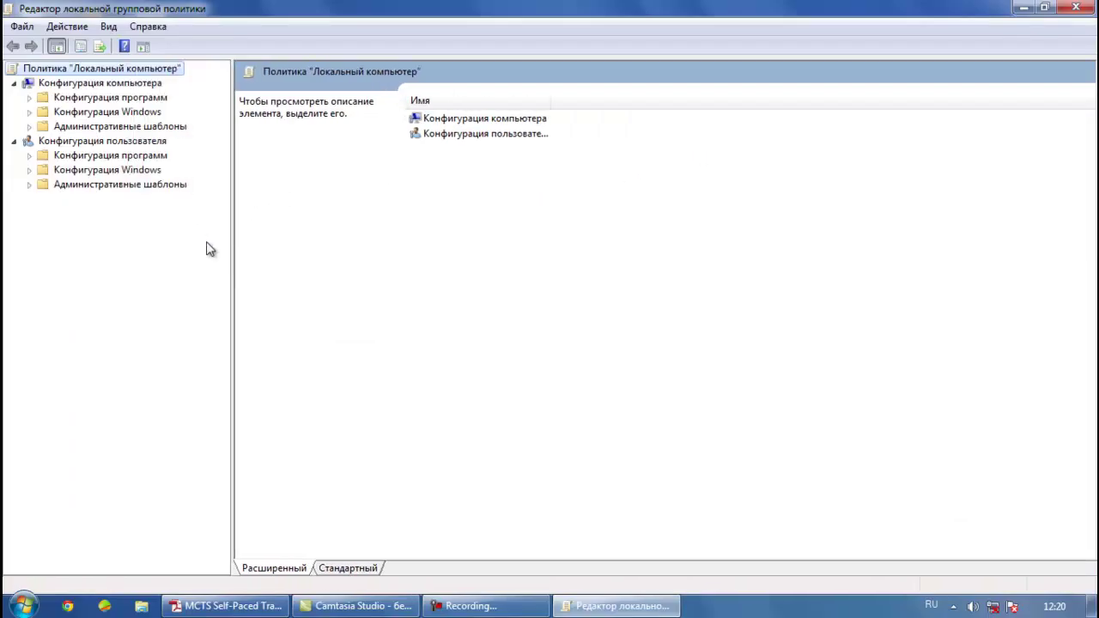
click(29, 112)
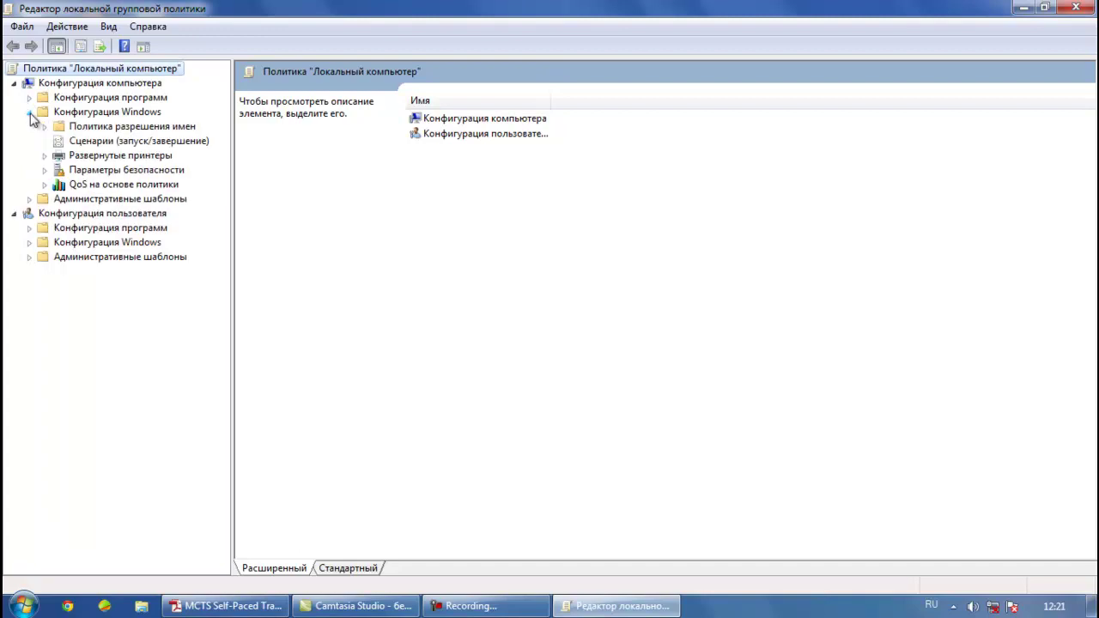
click(45, 170)
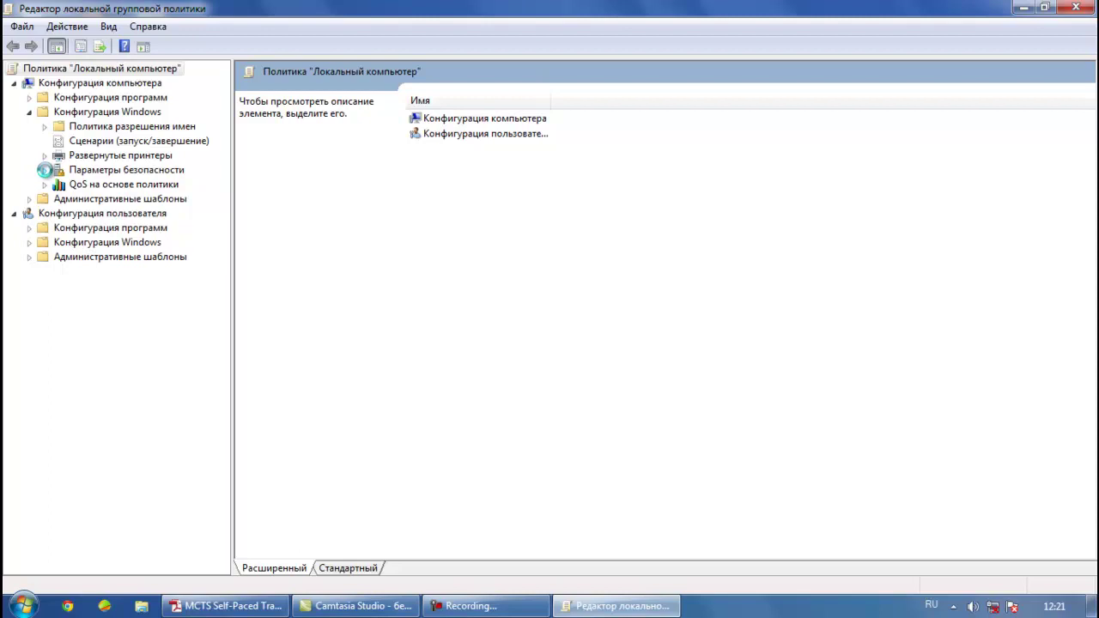
click(45, 170)
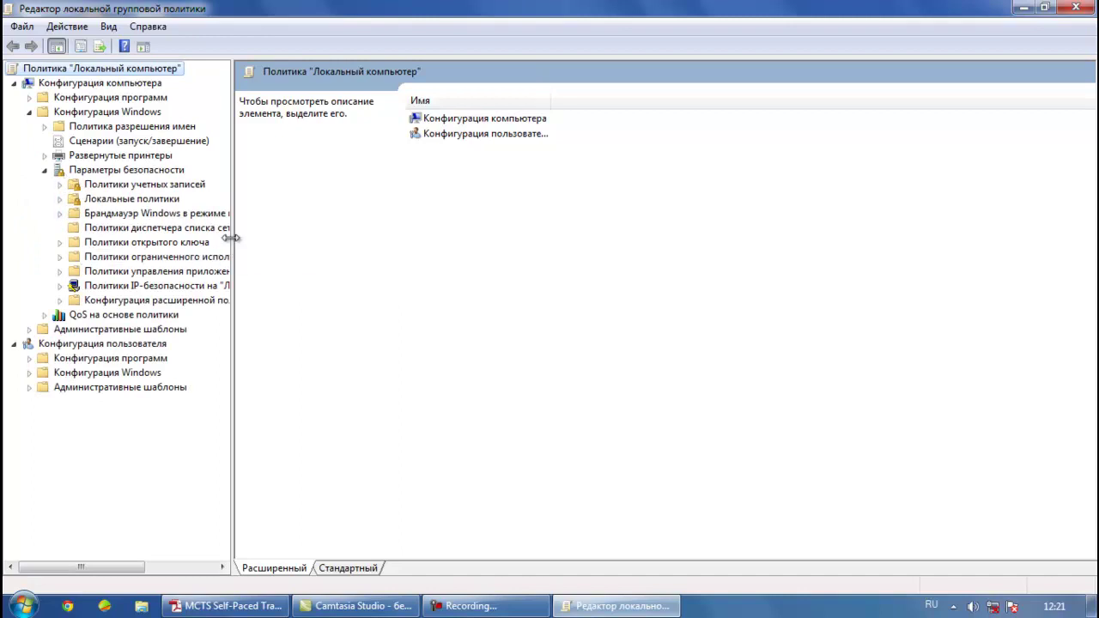
drag(232, 245, 351, 243)
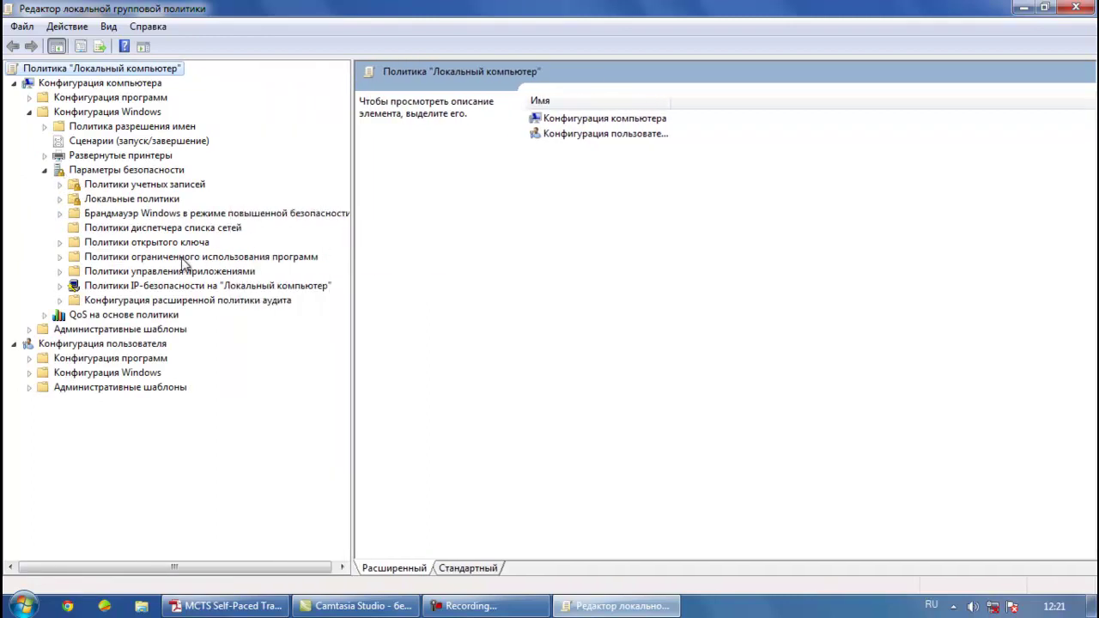
click(60, 258)
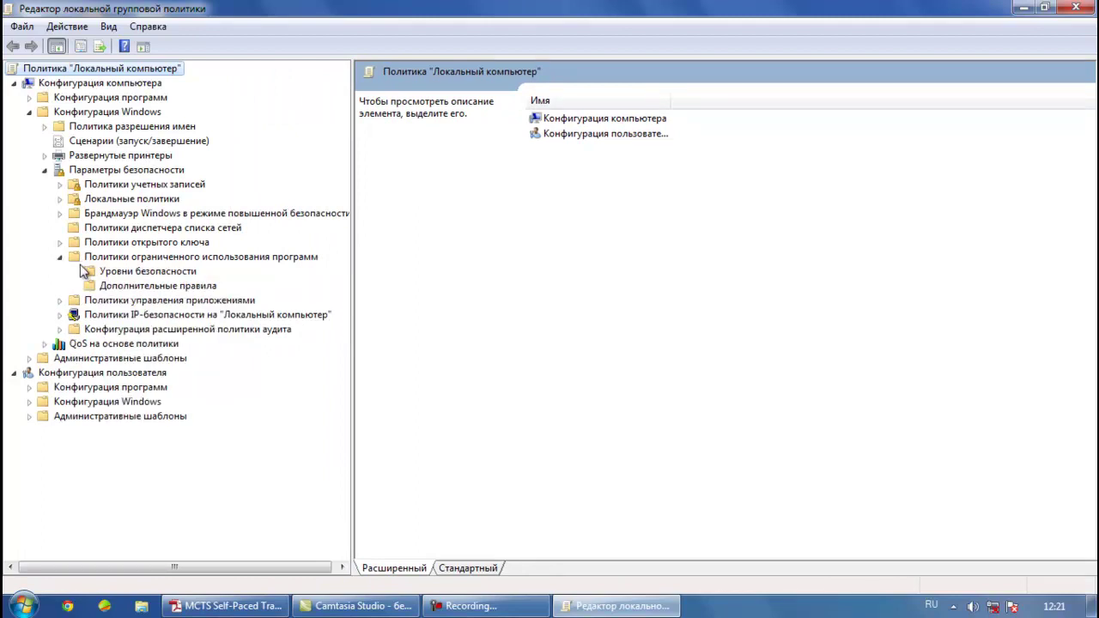
click(115, 273)
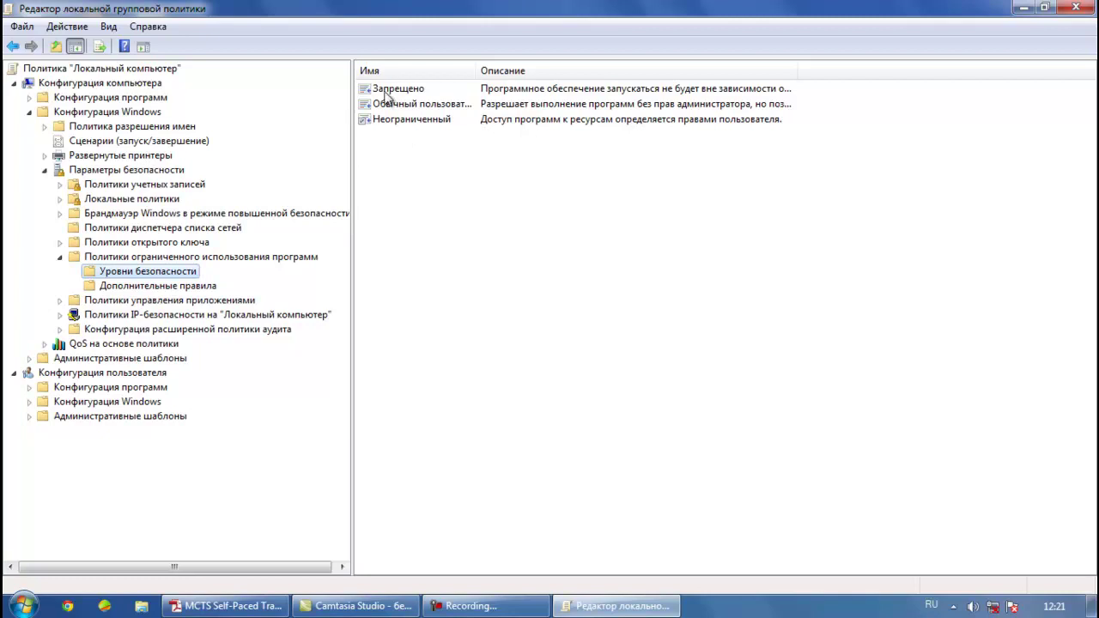
Review the descriptions of the Запрещено, Обычный пользователь and Неограниченный security levels
click(385, 95)
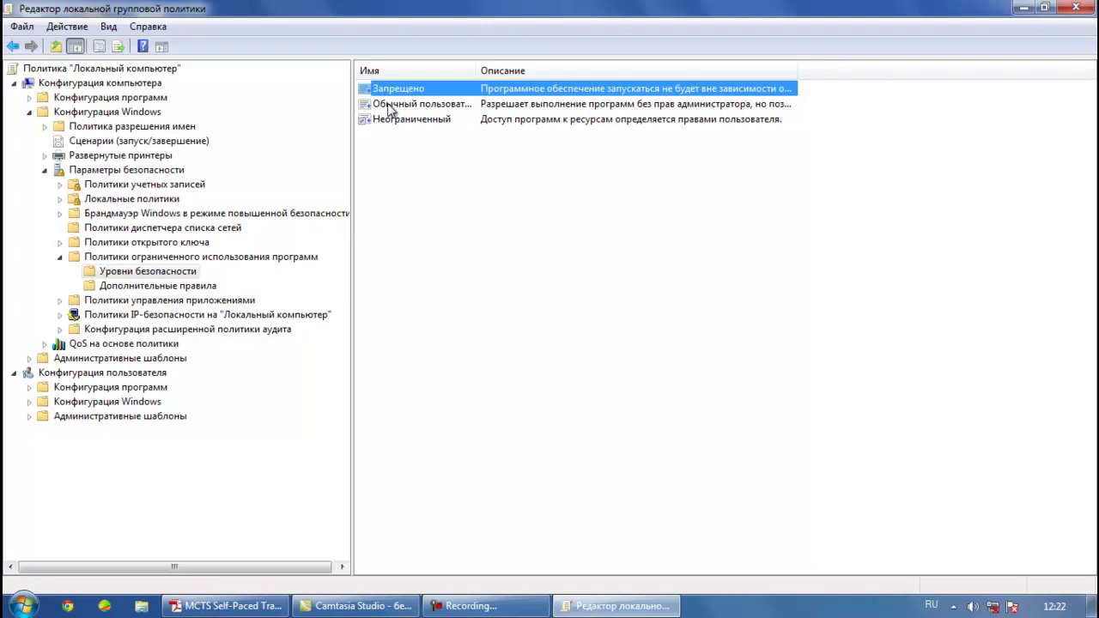
click(388, 104)
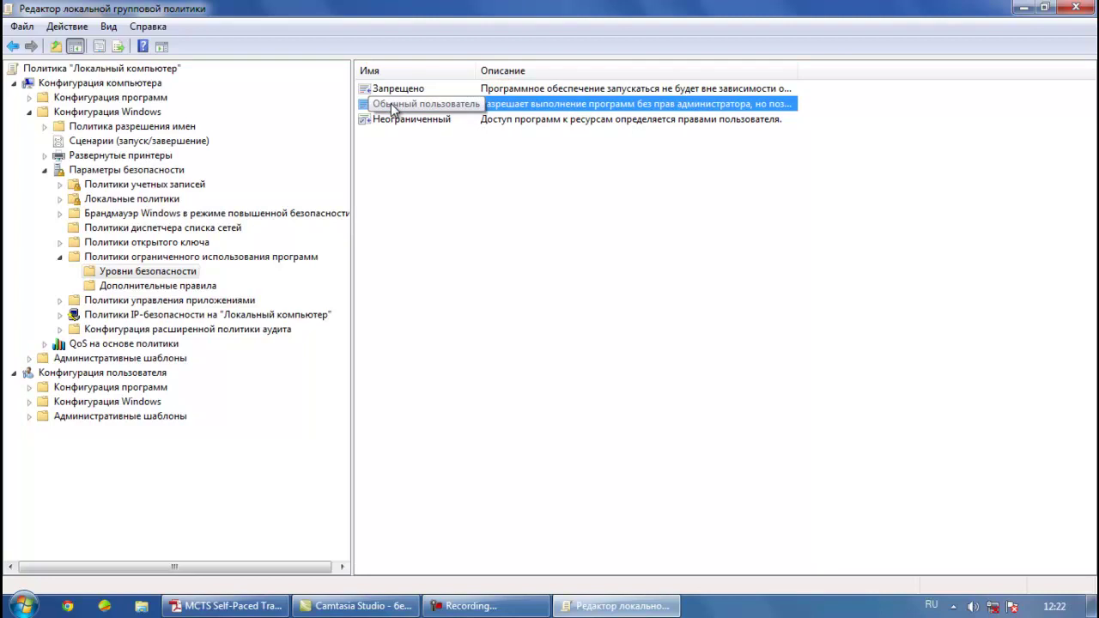
click(430, 121)
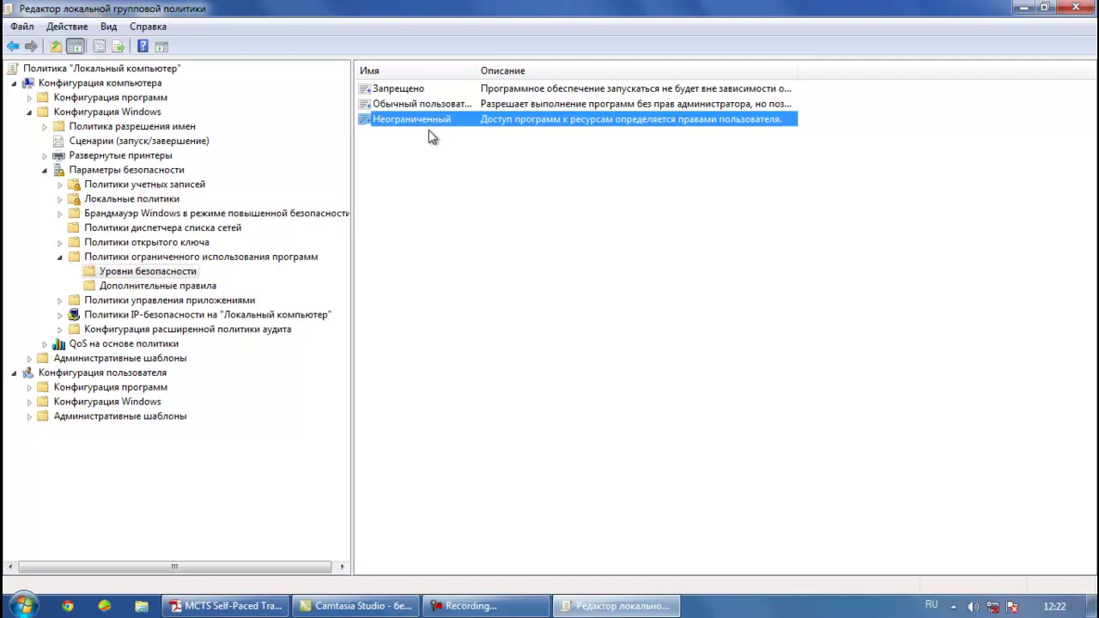
Make Запрещено the default security level through its properties and accept the change
double_click(375, 90)
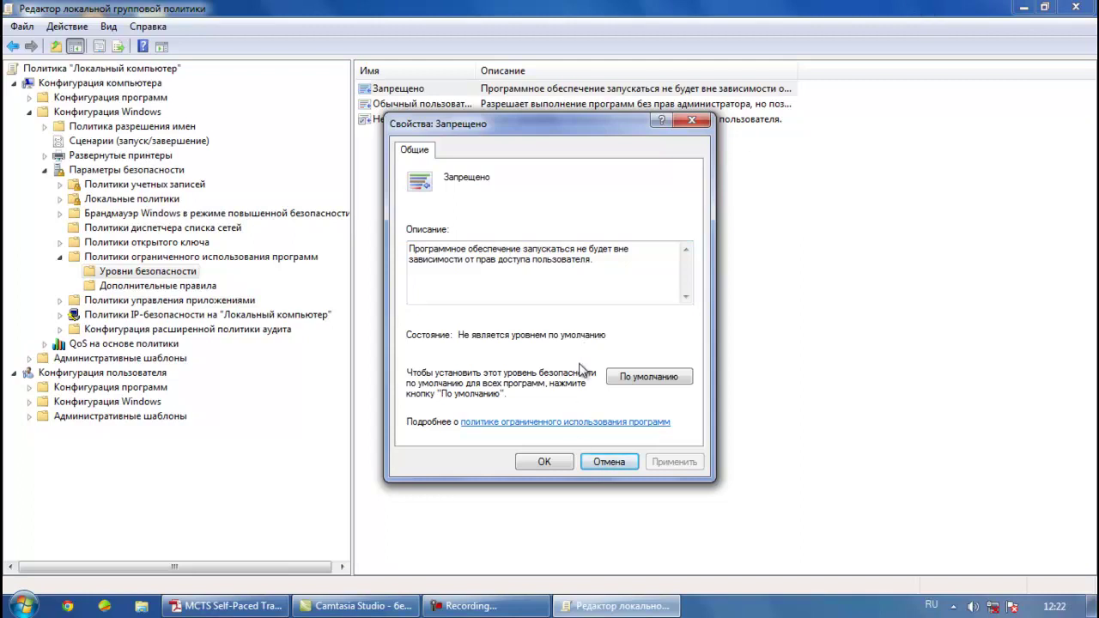
click(642, 383)
click(642, 381)
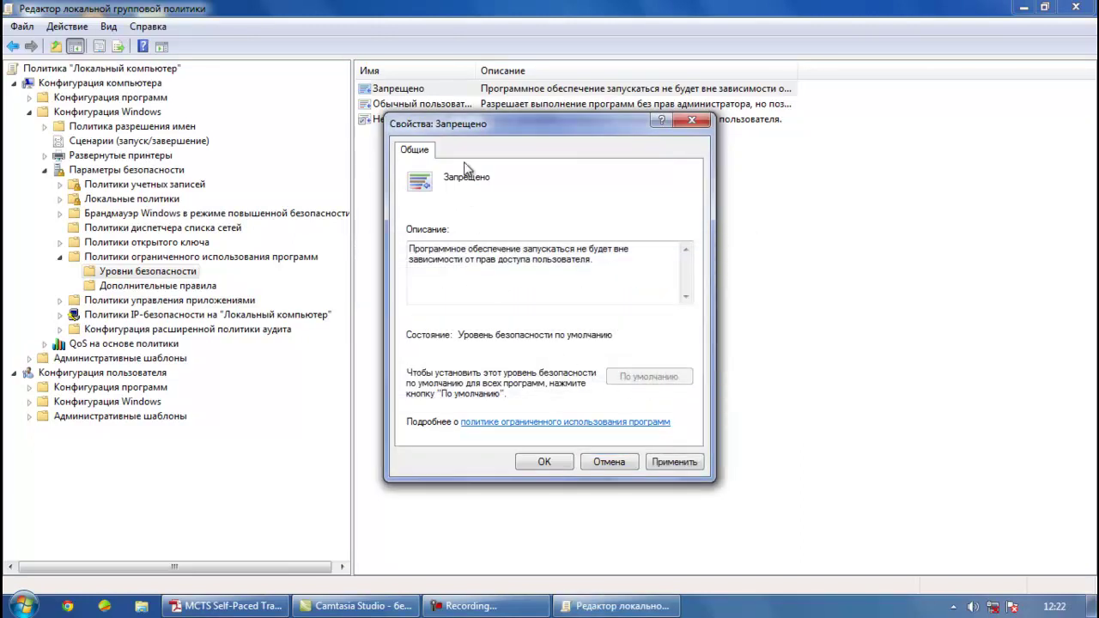
click(544, 461)
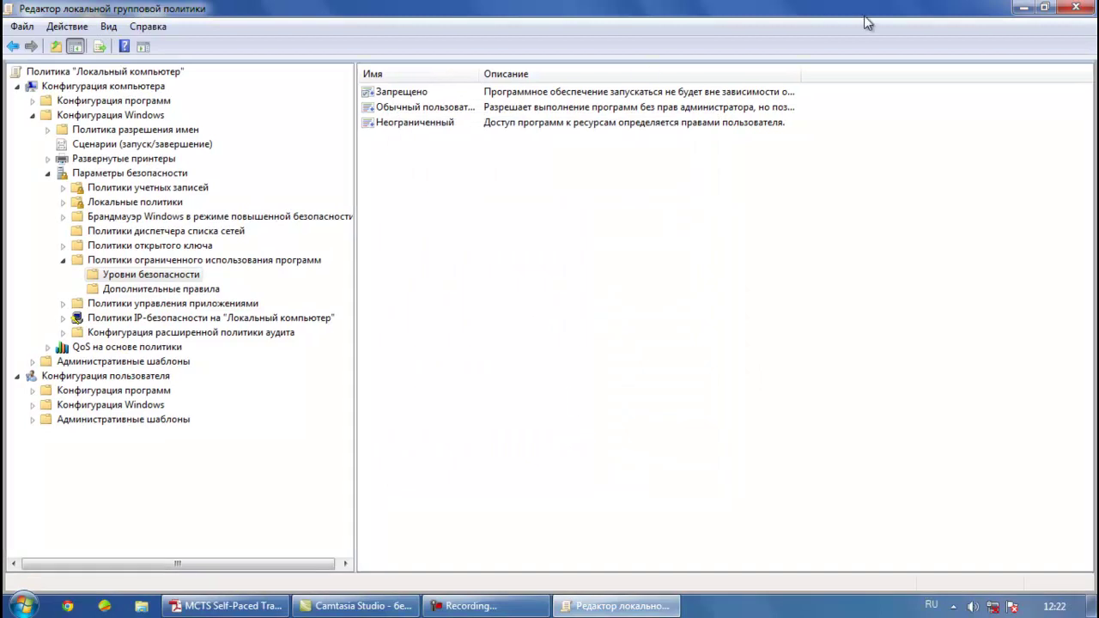
Test the restriction by trying to launch TeamViewer from the desktop, and dismiss the resulting dialog
click(1024, 9)
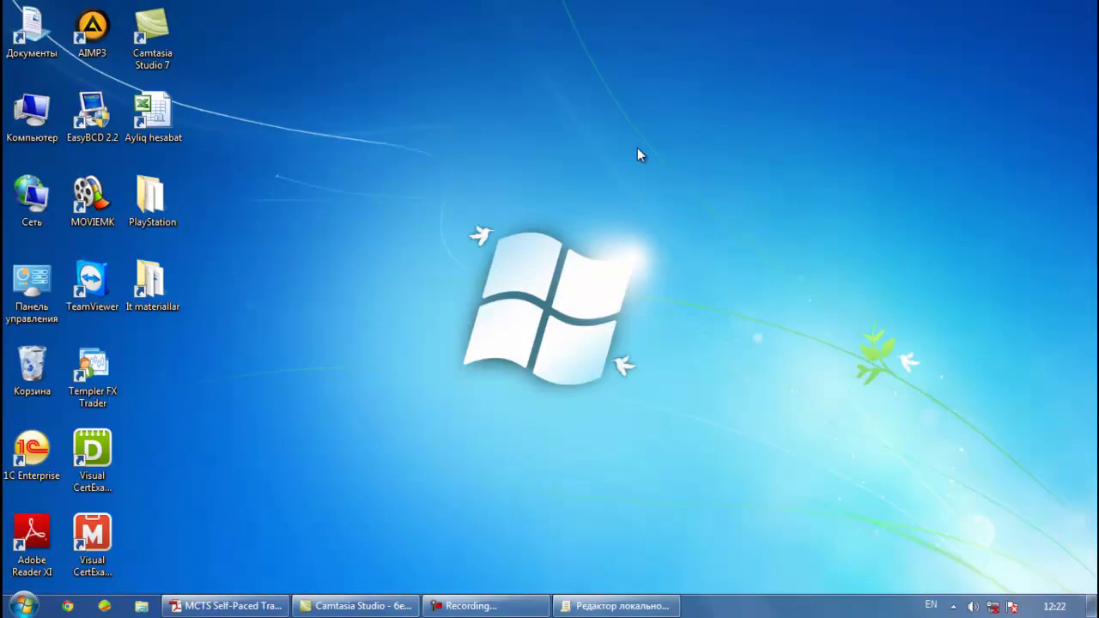
double_click(96, 282)
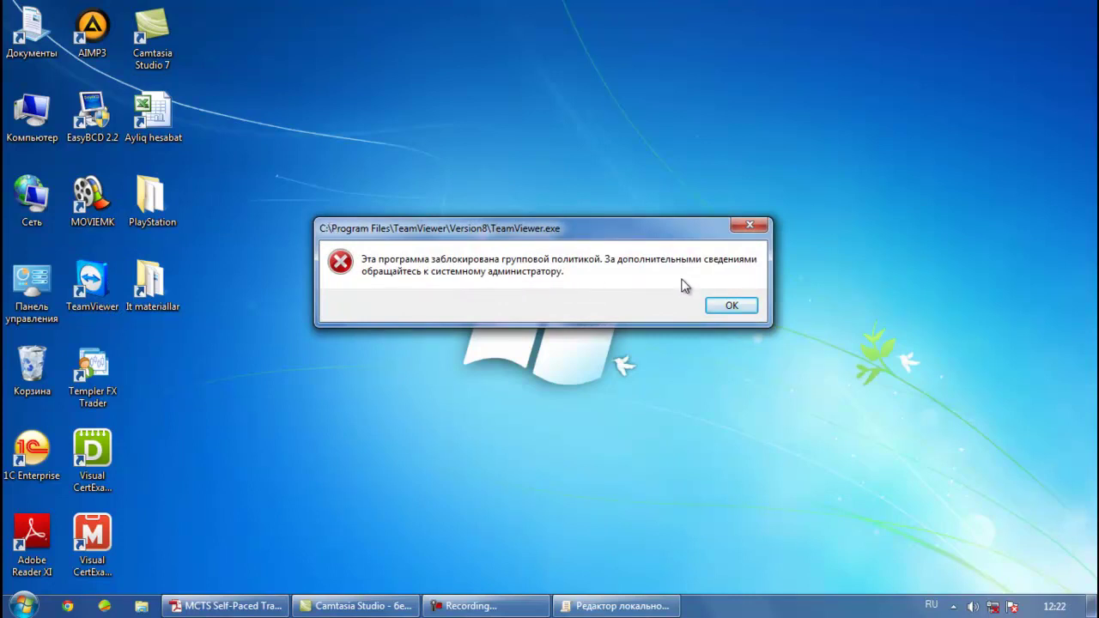
click(736, 305)
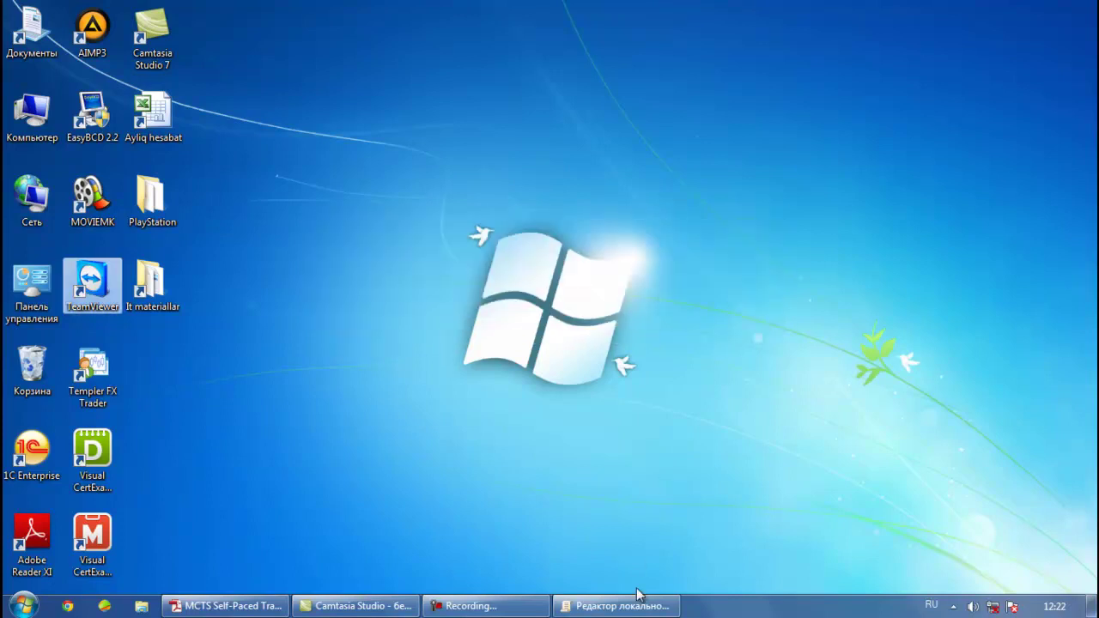
Return to the policy editor and make Обычный пользователь the default security level
click(631, 607)
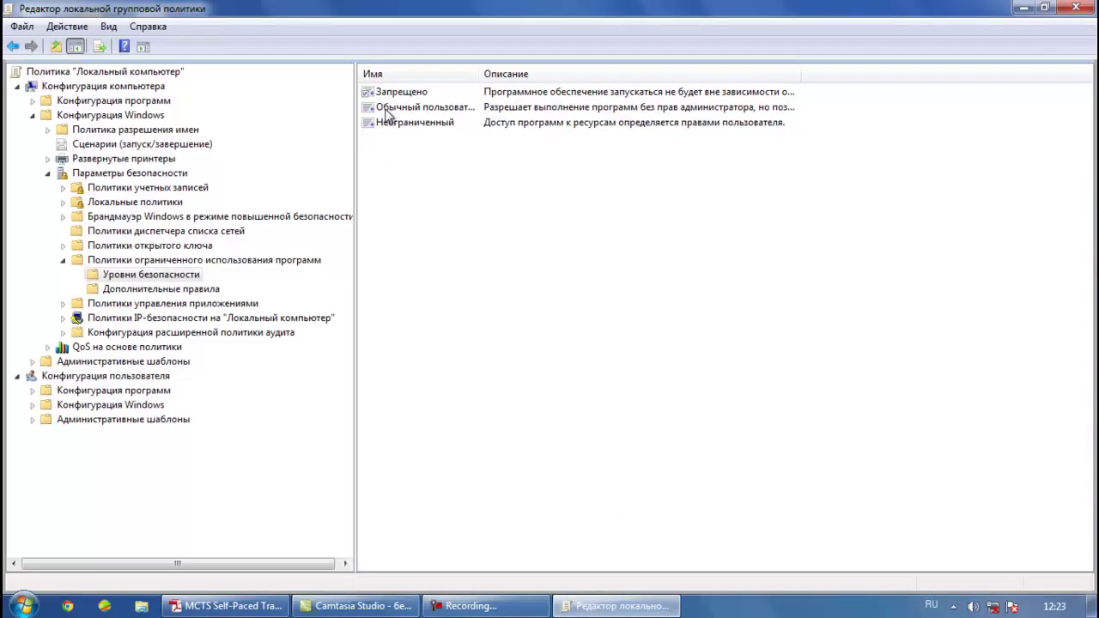
click(386, 108)
right_click(386, 108)
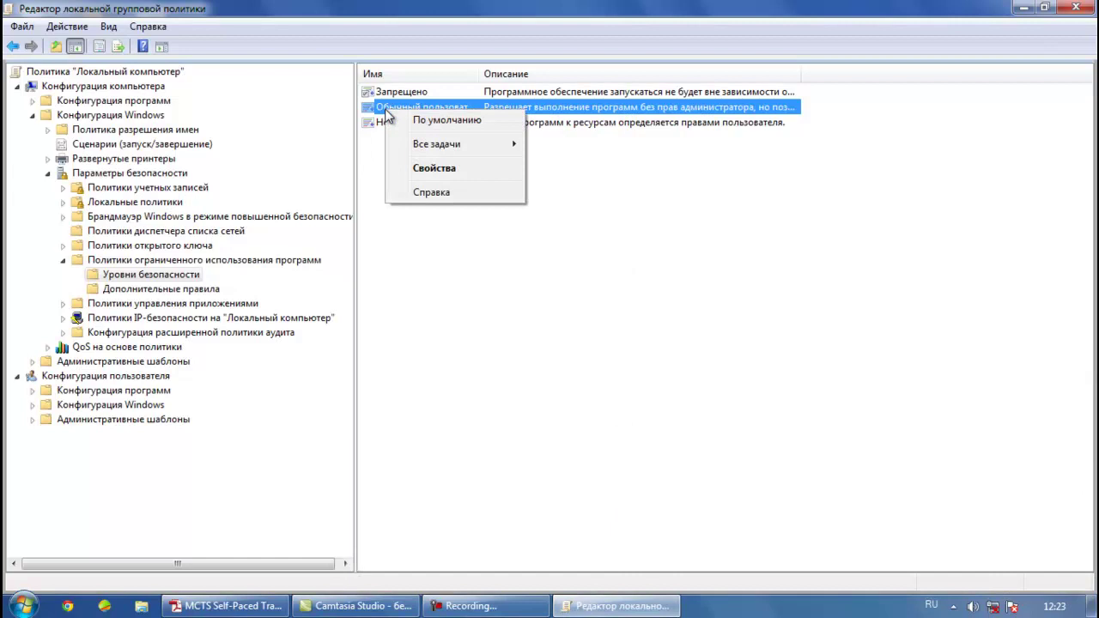
click(421, 120)
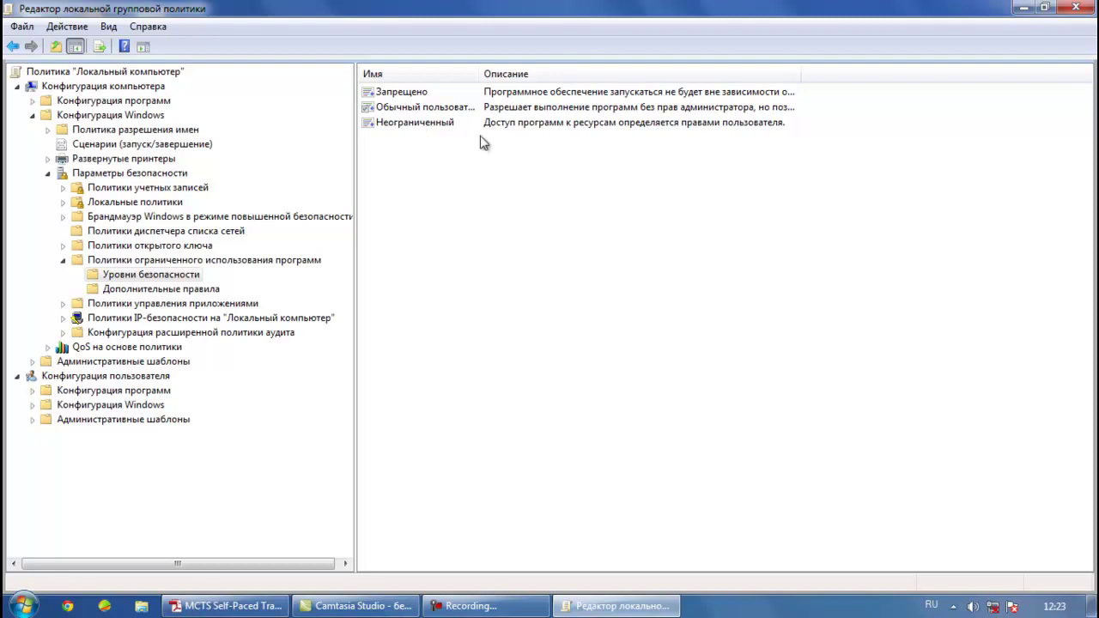
Test the new level by launching MOVIEMK from the desktop, and close the program again
click(1021, 9)
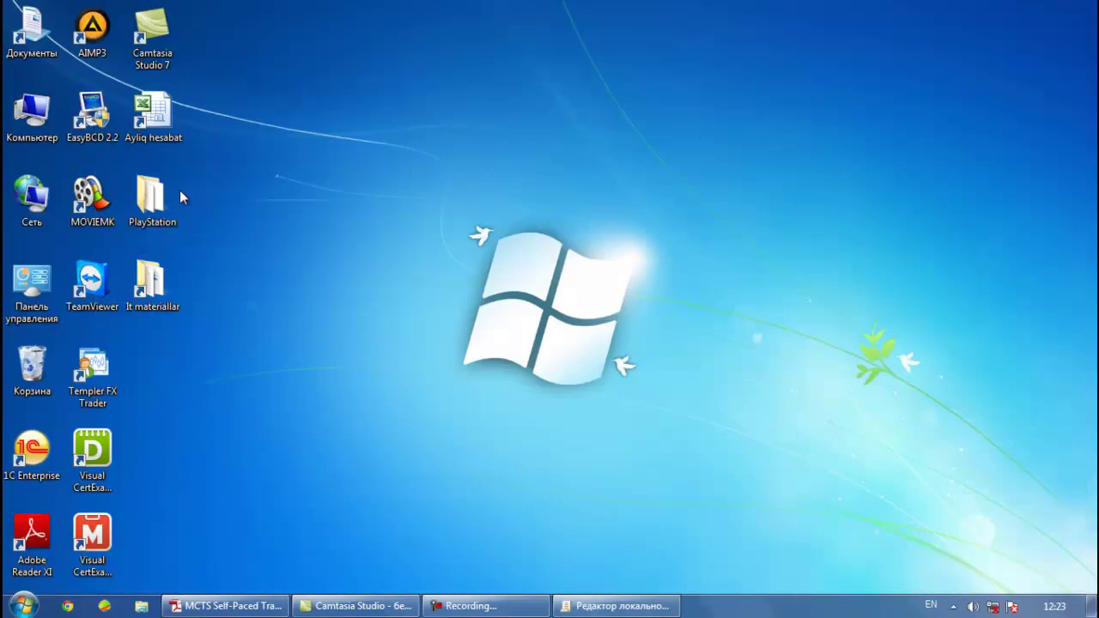
double_click(99, 220)
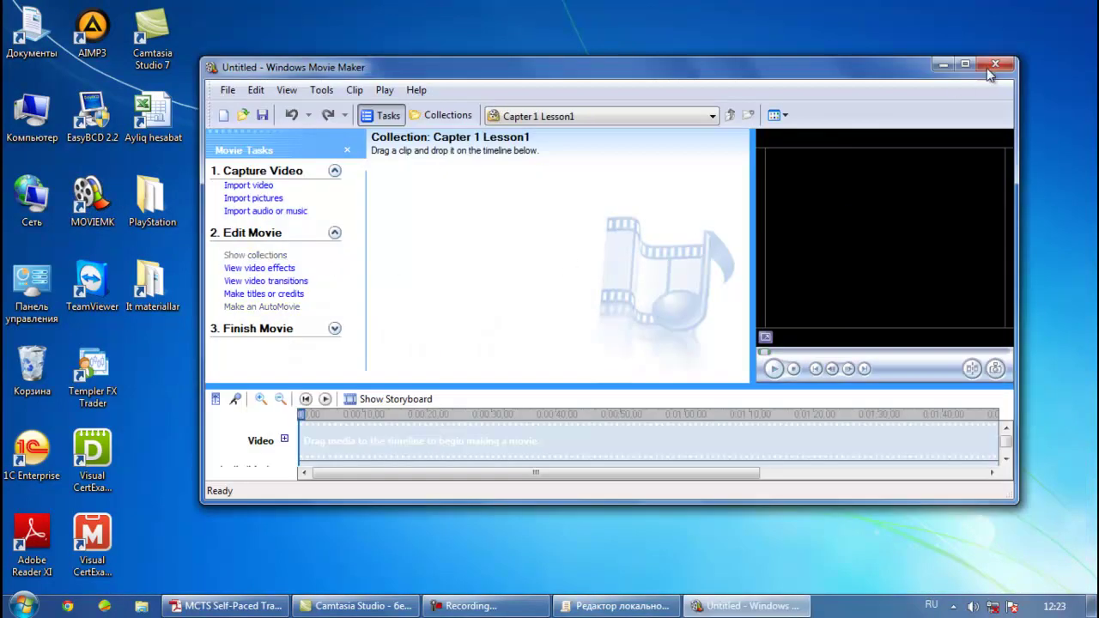
click(994, 67)
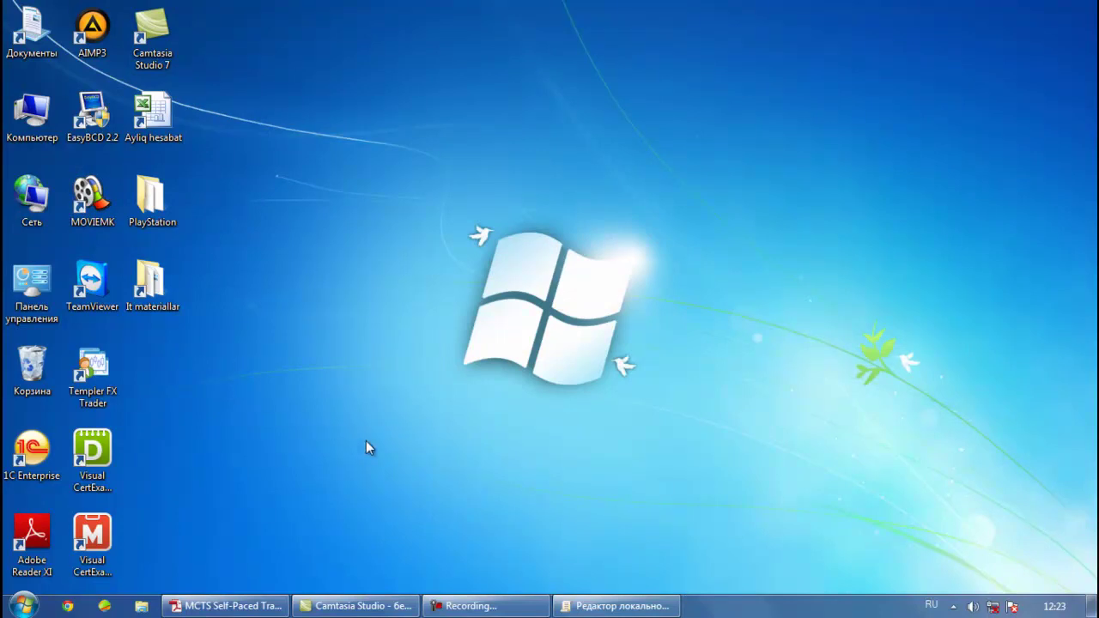
Return to the policy editor and make Неограниченный the default security level
click(635, 608)
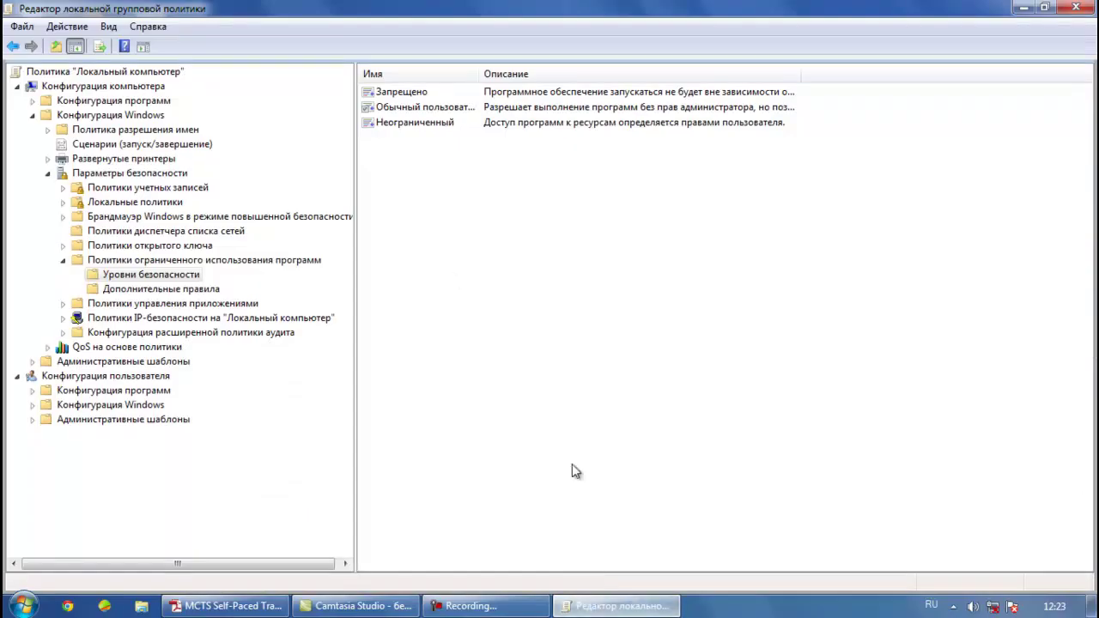
click(393, 123)
right_click(389, 122)
click(405, 138)
Examine the existing entries and available rule types in Дополнительные правила, comparing them with the Уровни безопасности folder
click(138, 292)
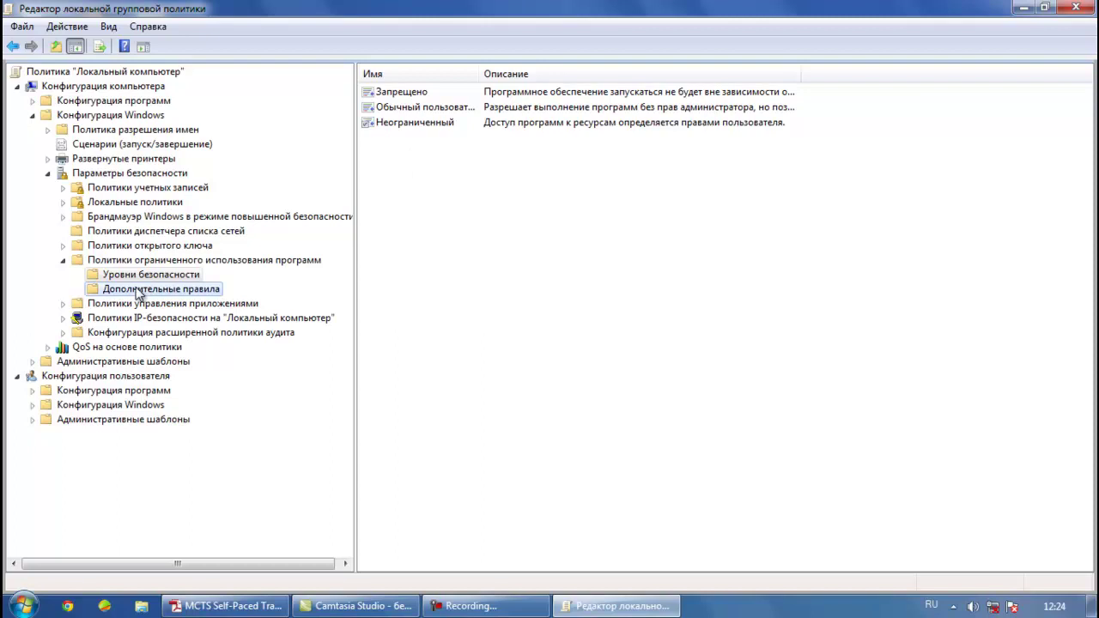
right_click(138, 292)
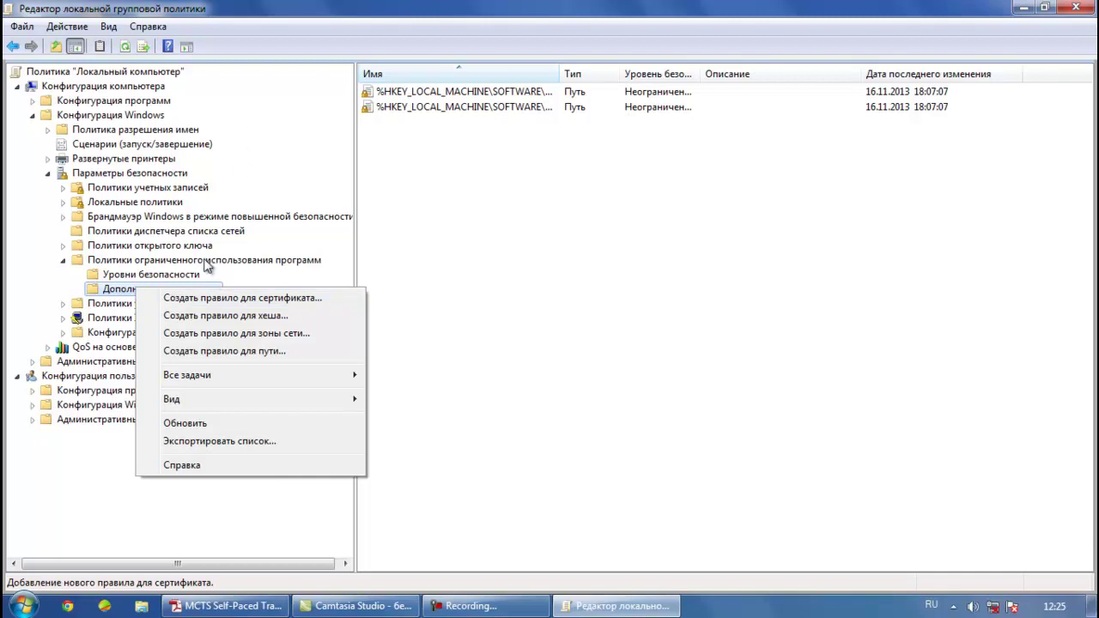
click(154, 276)
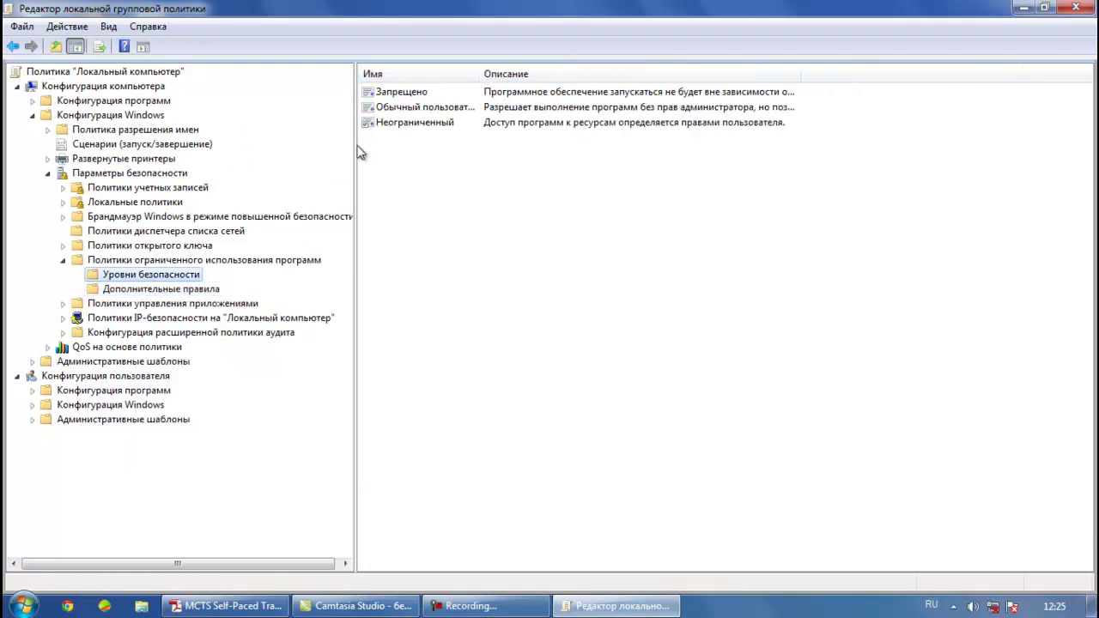
click(182, 290)
click(184, 276)
Start a hash rule in Дополнительные правила and choose the AIMP3 application from C:\Program Files\AIMP3 as its file
click(126, 290)
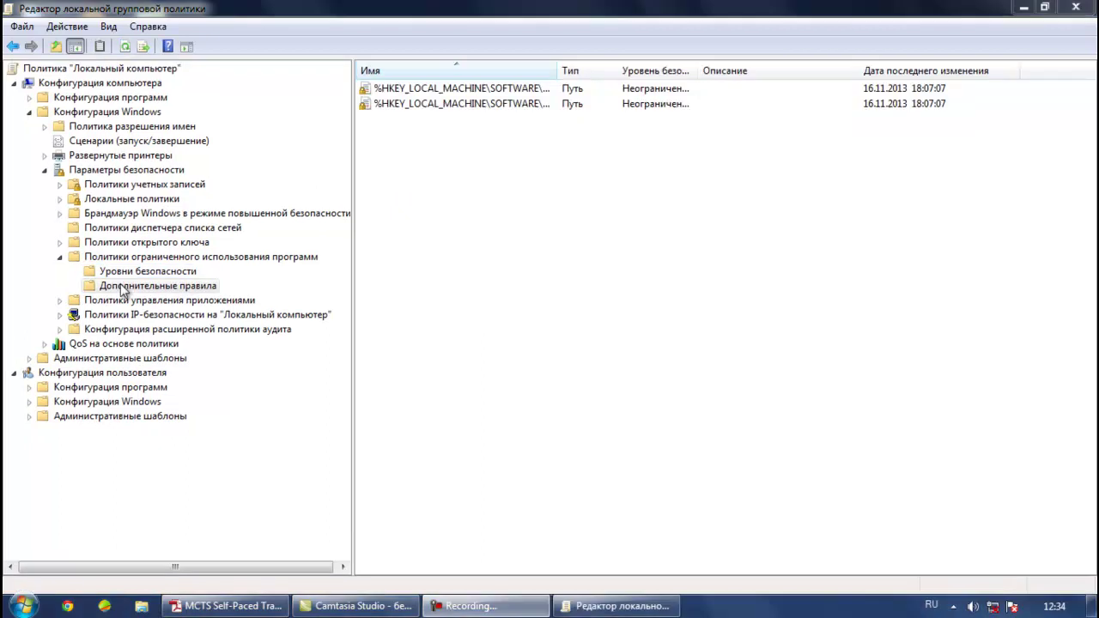
right_click(121, 288)
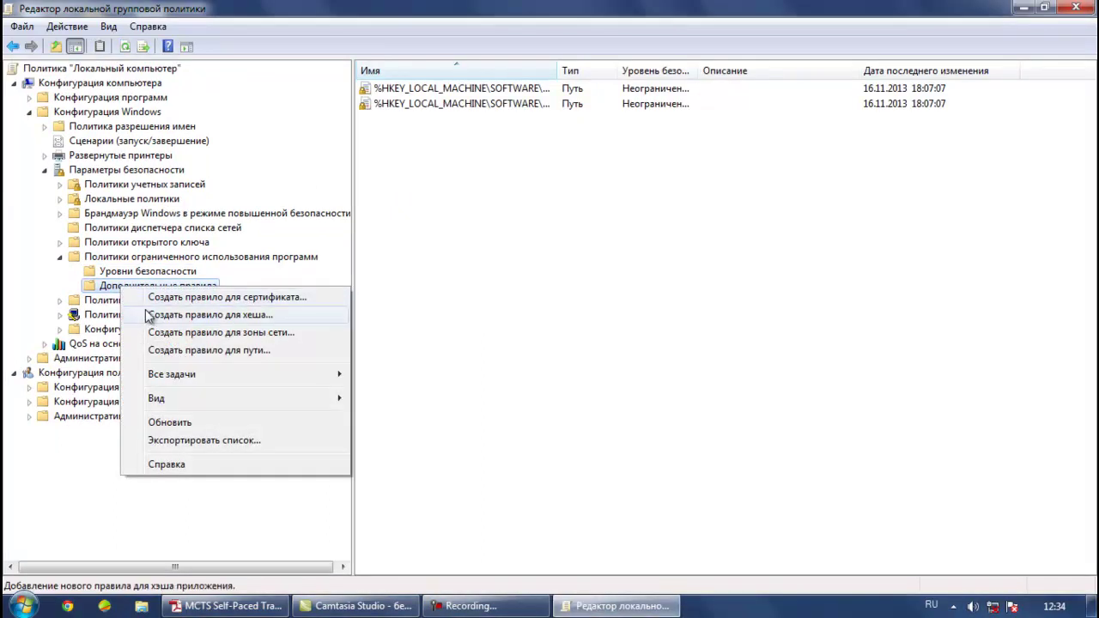
click(151, 316)
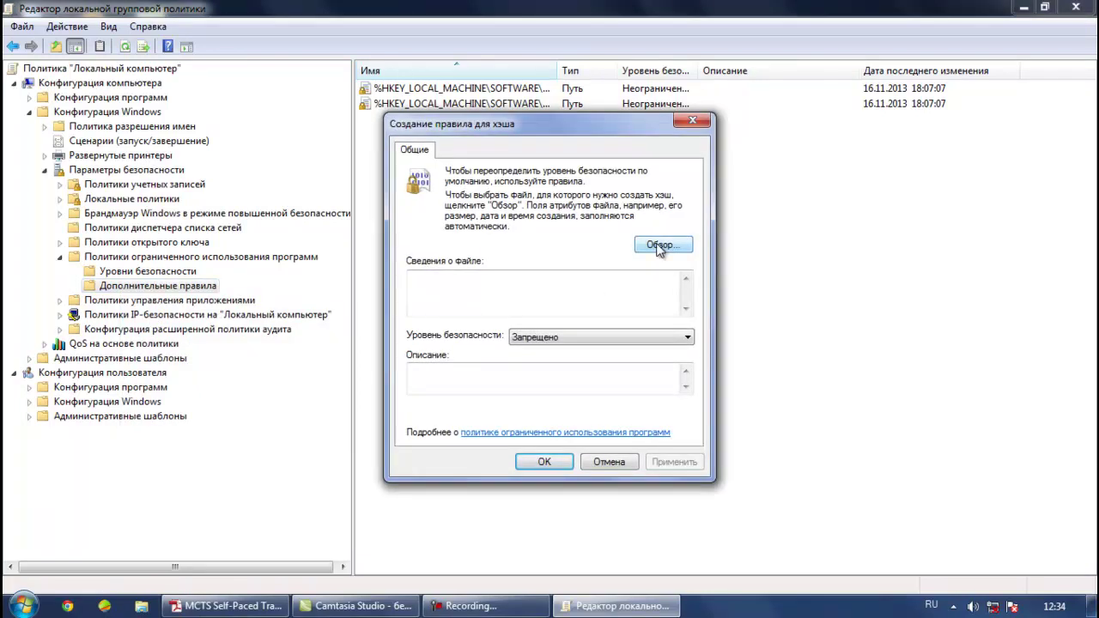
click(659, 247)
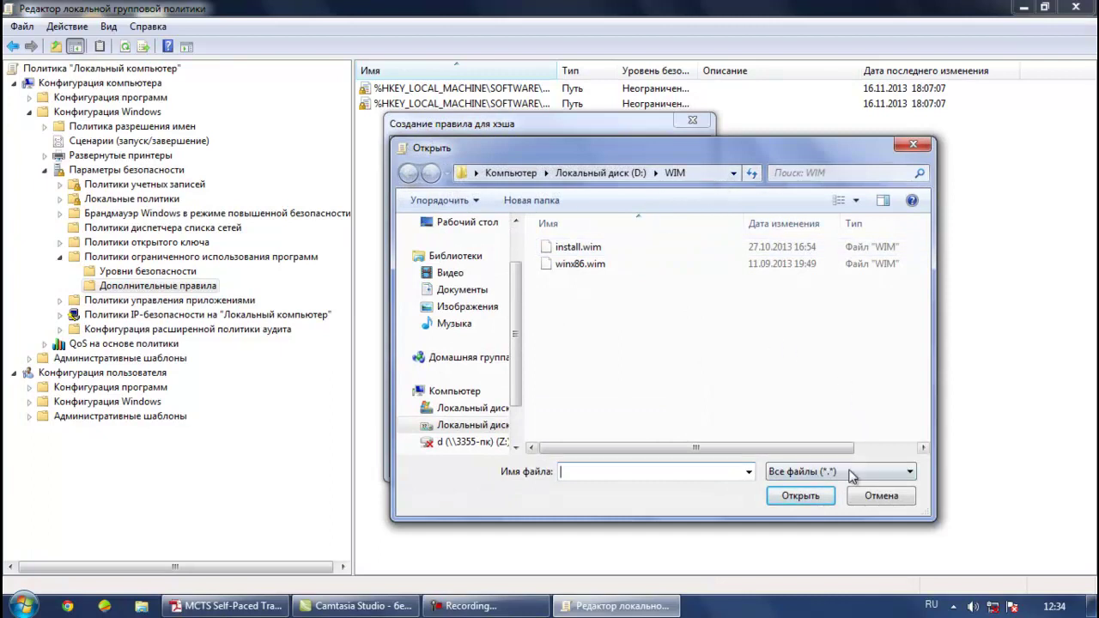
click(573, 176)
double_click(601, 279)
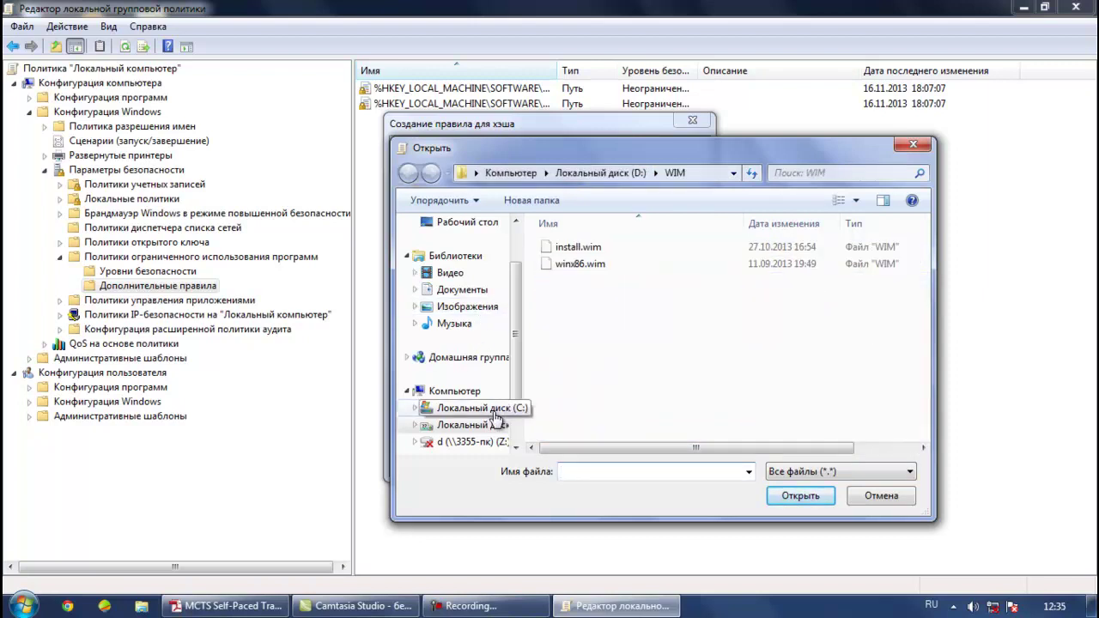
click(495, 412)
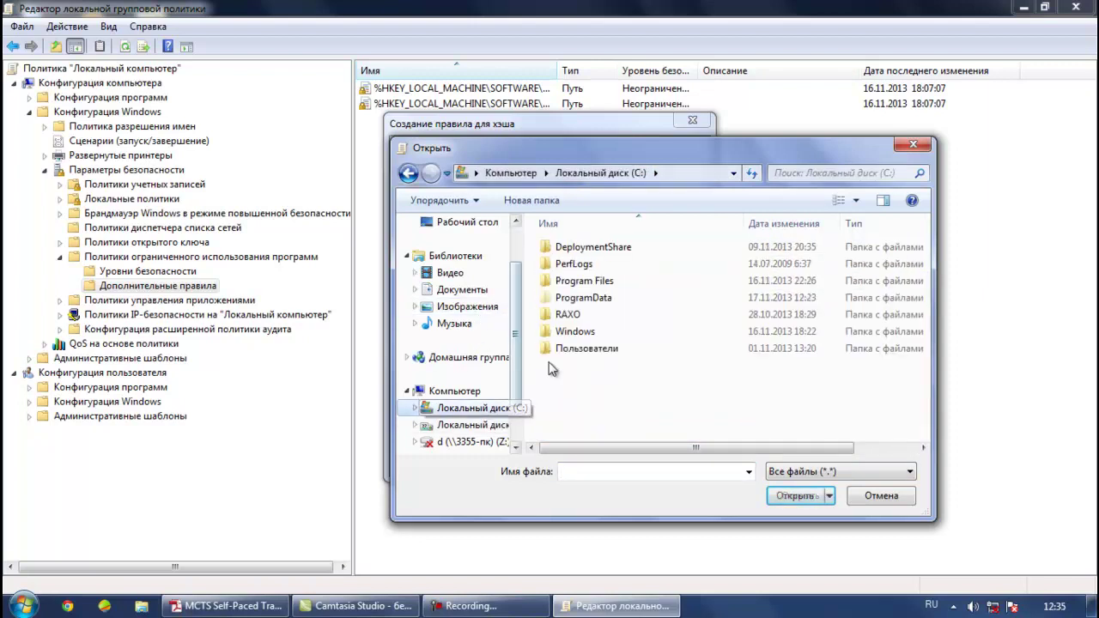
double_click(592, 284)
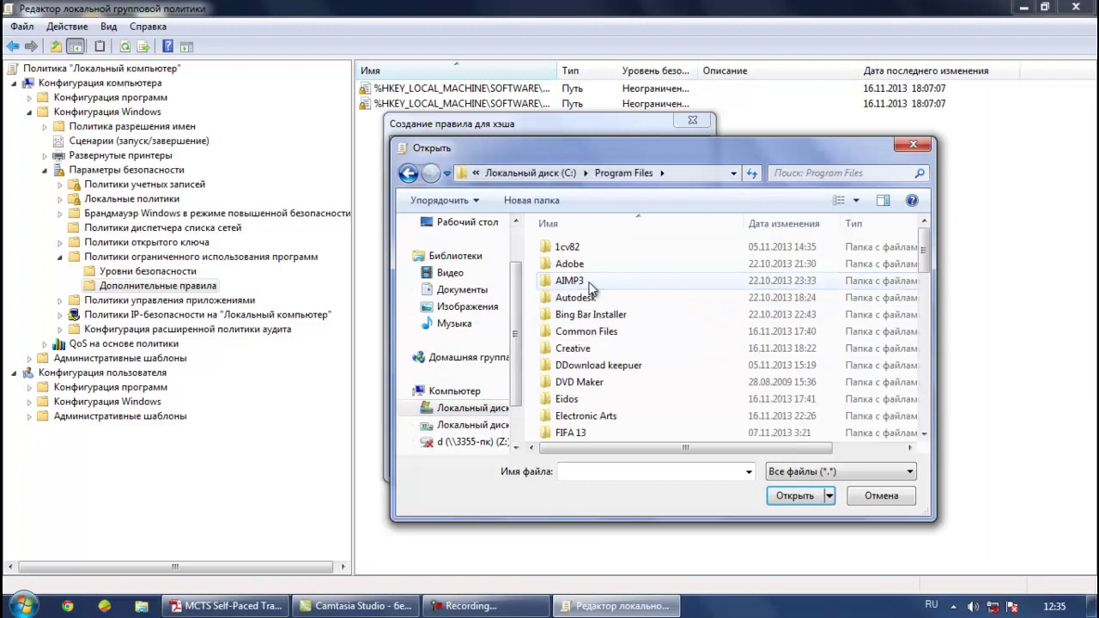
double_click(620, 284)
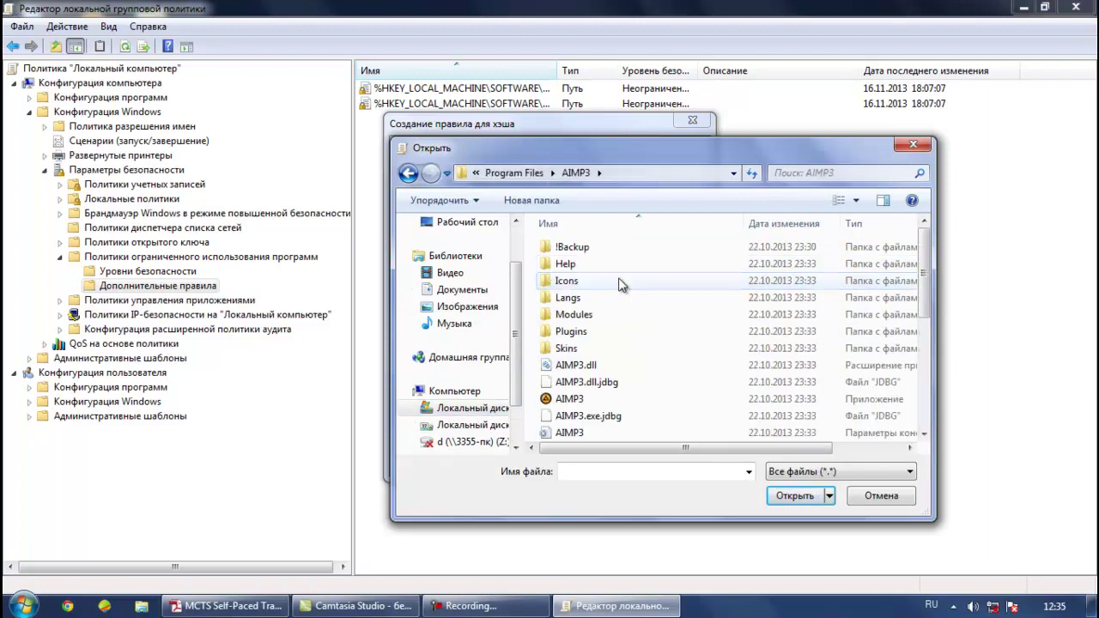
scroll(622, 288, down, 2)
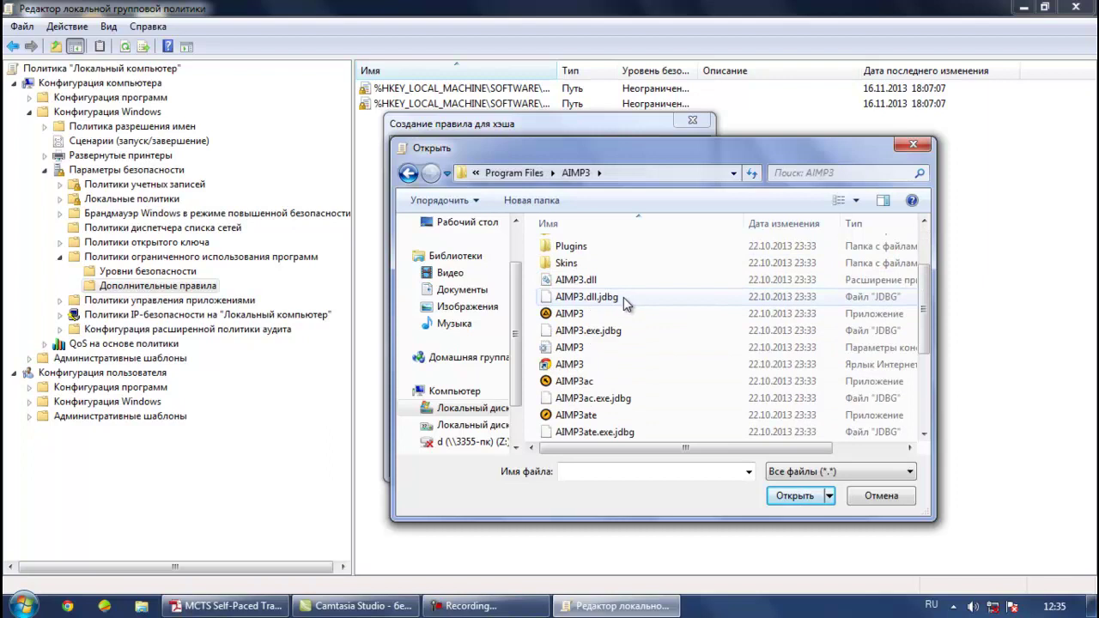
click(584, 314)
click(796, 495)
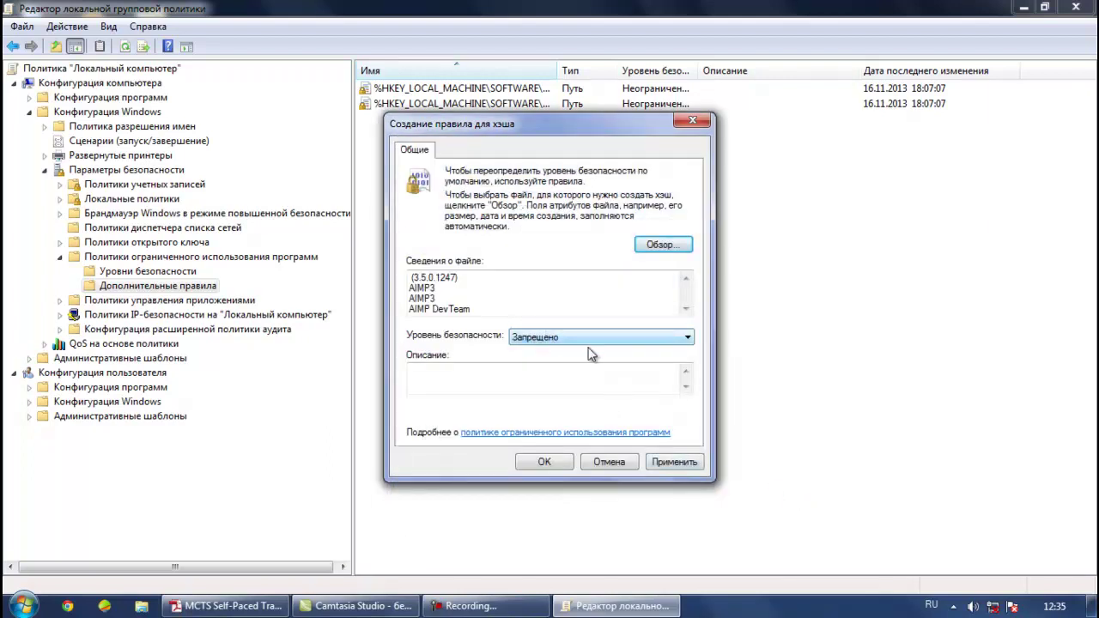
Save the AIMP3 hash rule with the security level Запрещено and select it in the rules list
click(658, 465)
click(549, 463)
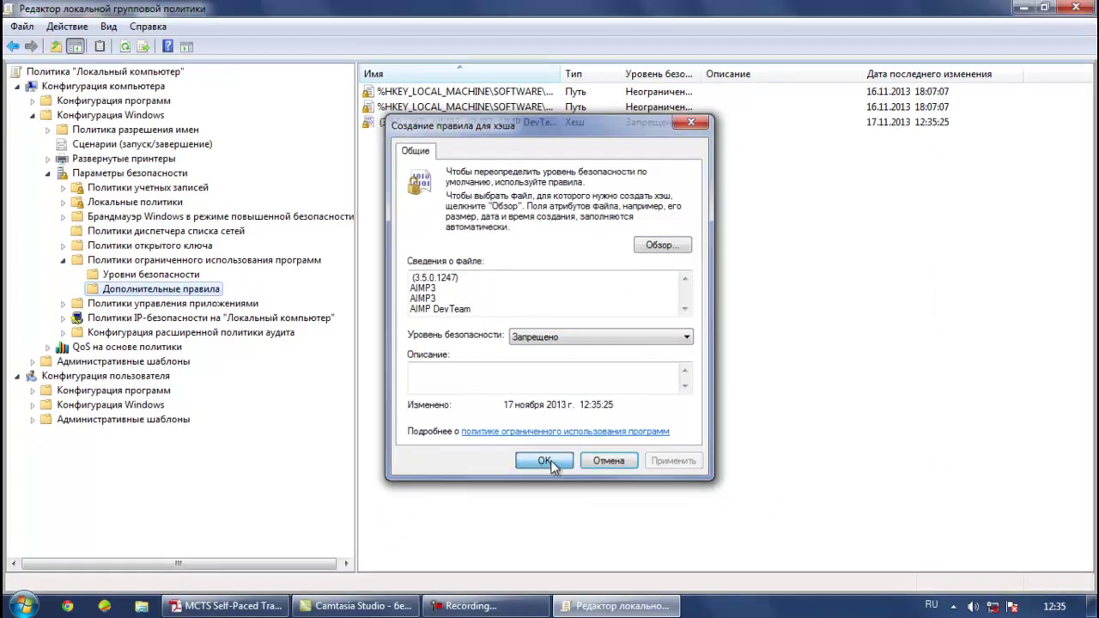
click(398, 129)
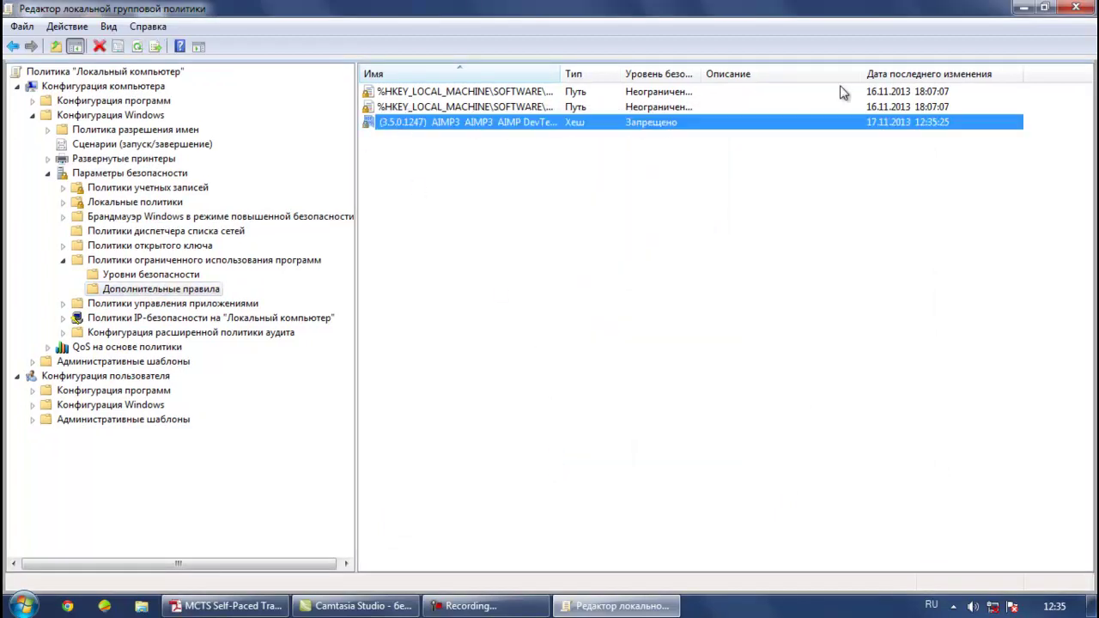
Test the hash rule by launching AIMP3 from the desktop, and dismiss the resulting message
click(1021, 8)
double_click(87, 41)
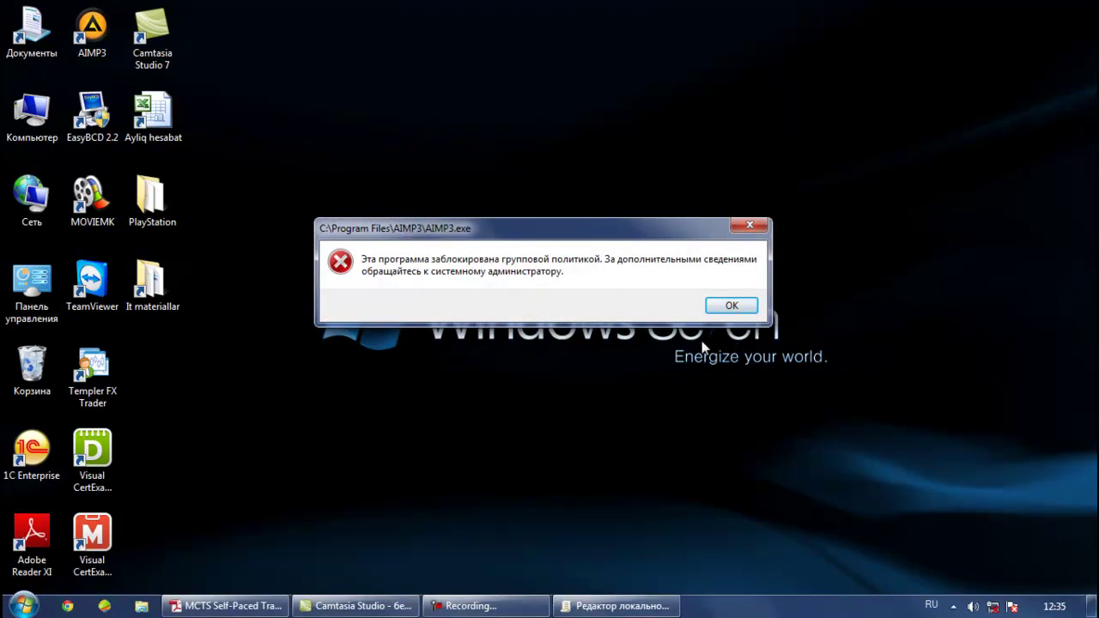
click(731, 306)
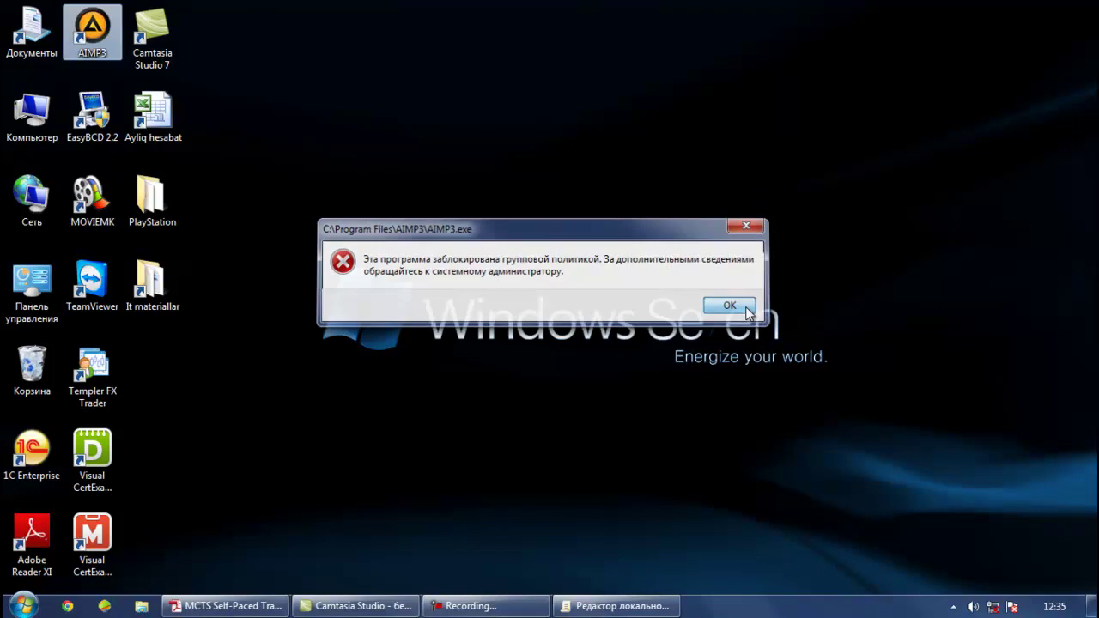
Return to the policy editor and start a path rule in Дополнительные правила for C:\Program Files\AIMP3\AIMP3.exe
click(605, 605)
right_click(139, 293)
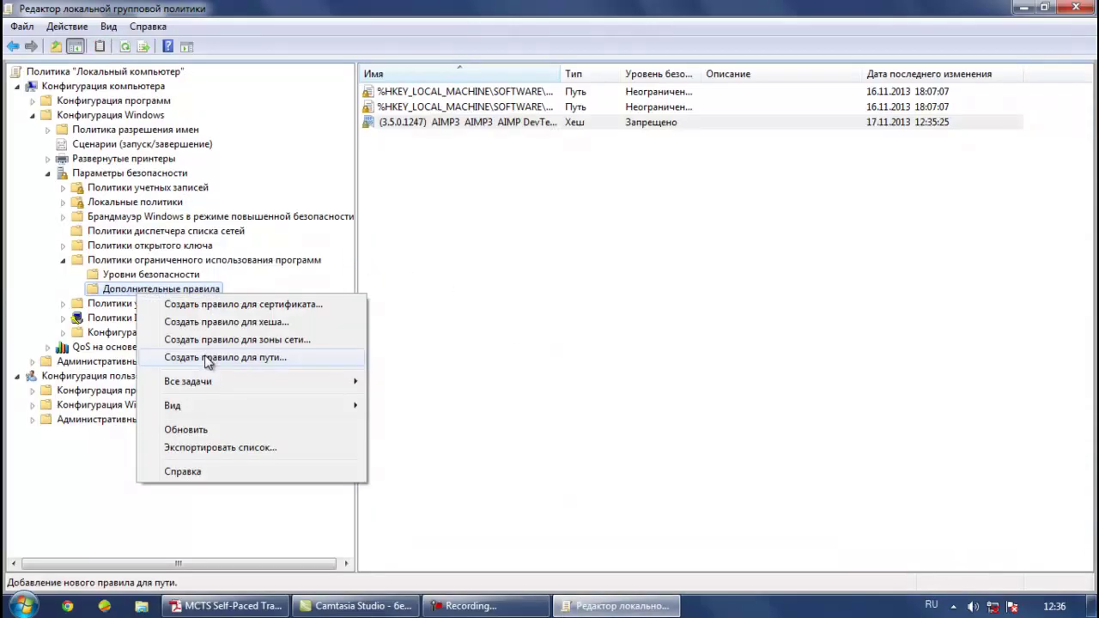
click(208, 361)
click(434, 258)
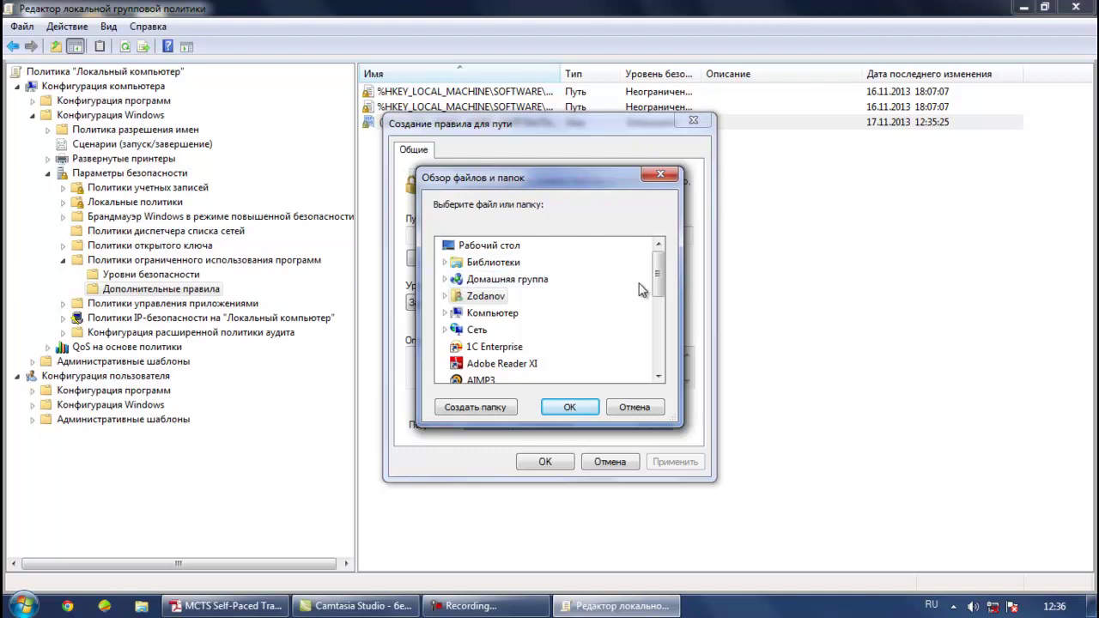
drag(658, 282, 655, 300)
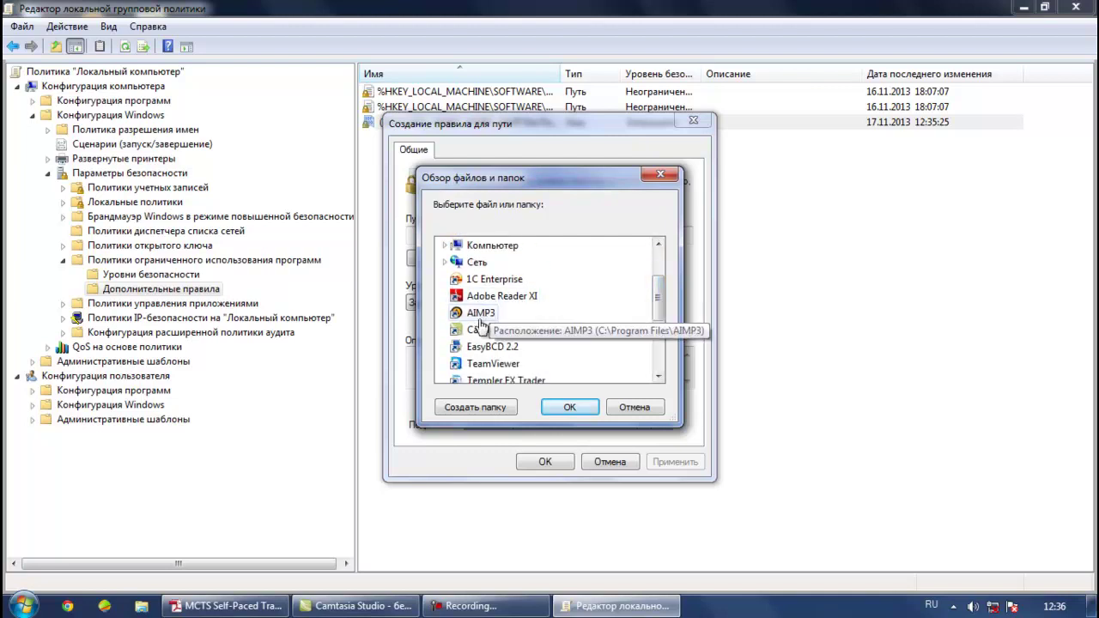
drag(659, 289, 669, 258)
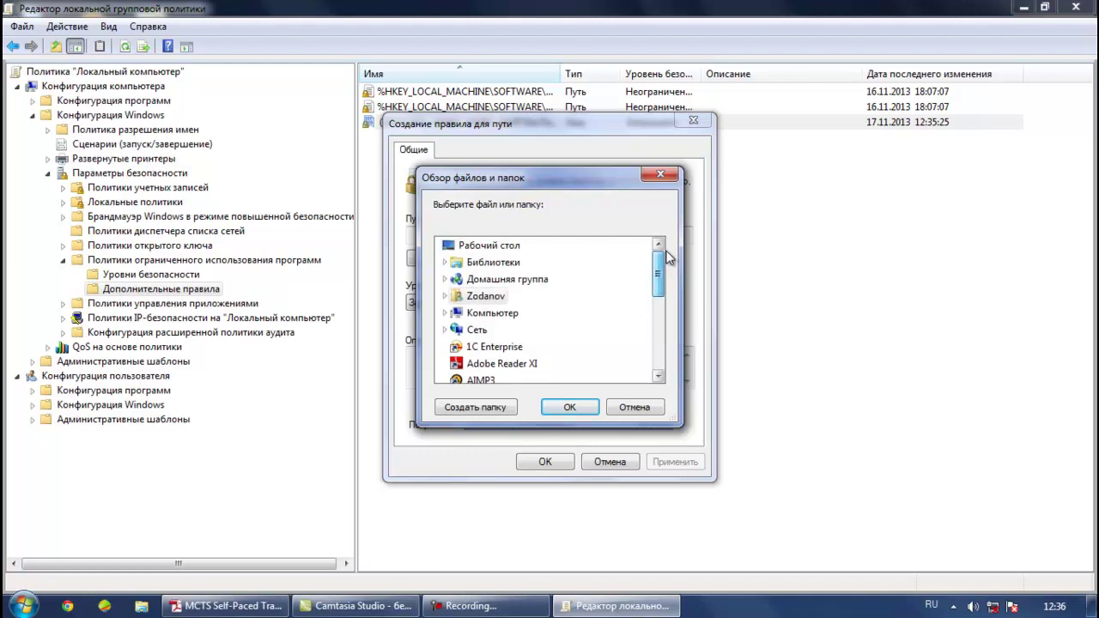
click(446, 314)
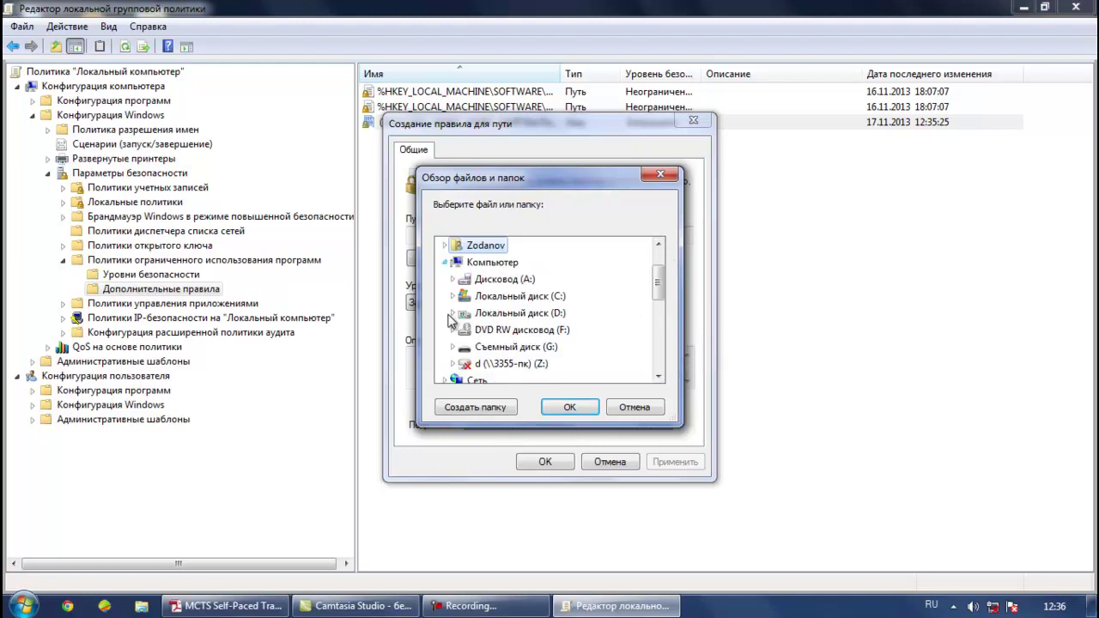
click(534, 299)
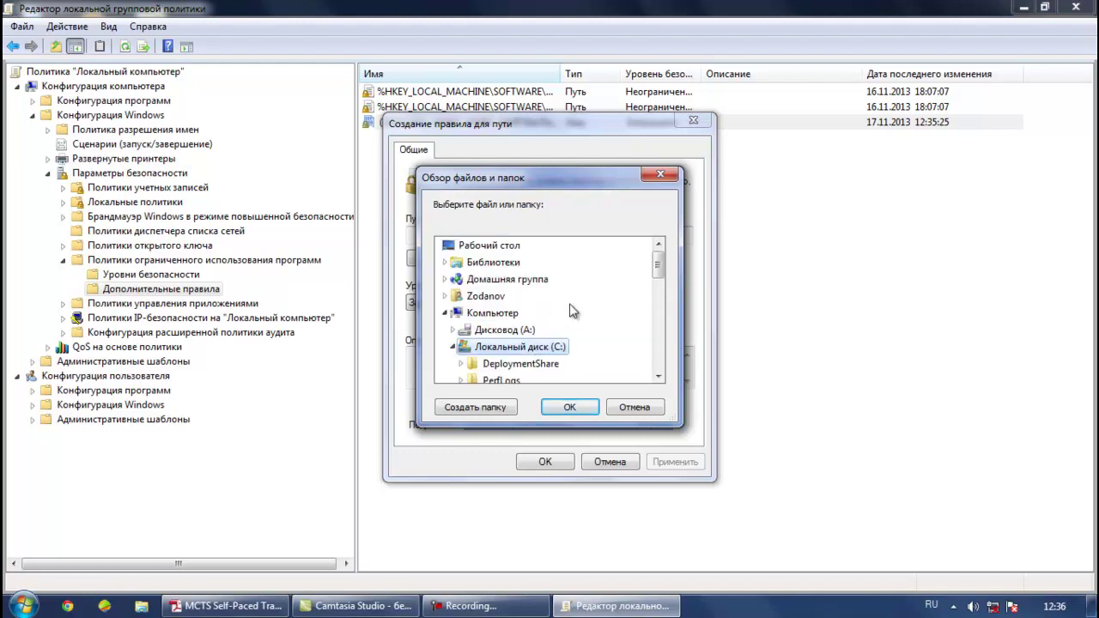
click(541, 296)
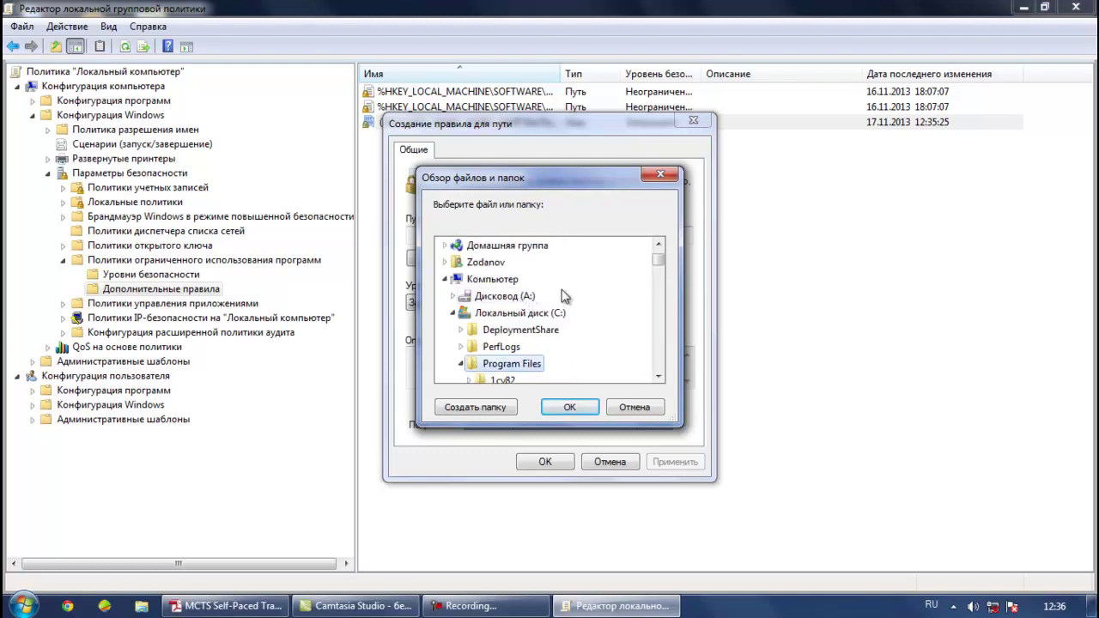
click(520, 312)
scroll(579, 299, down, 2)
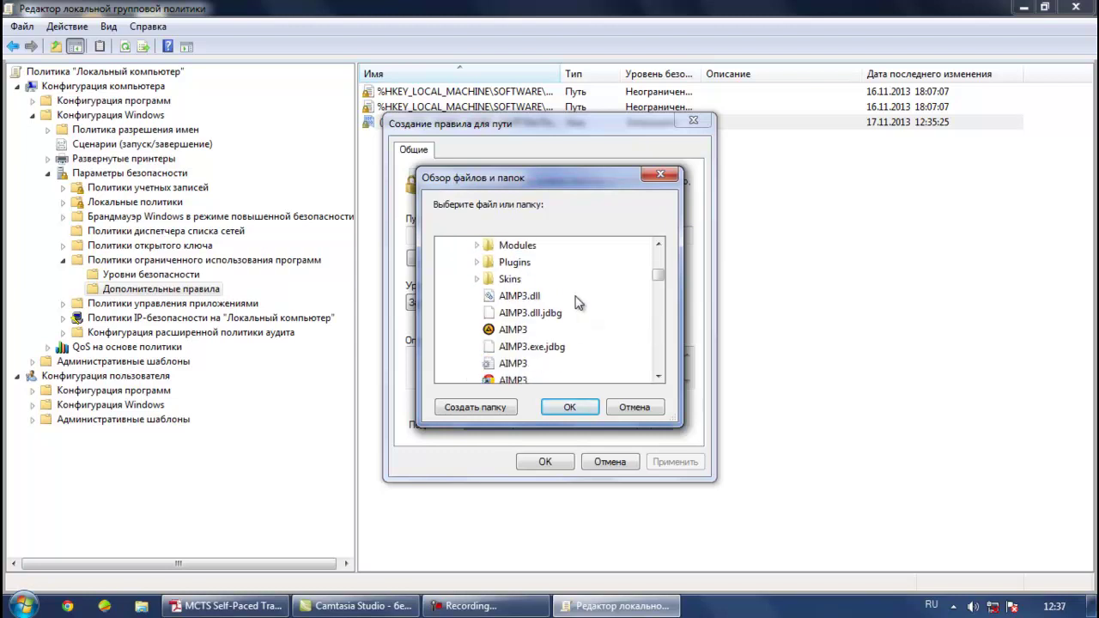
click(519, 330)
click(566, 408)
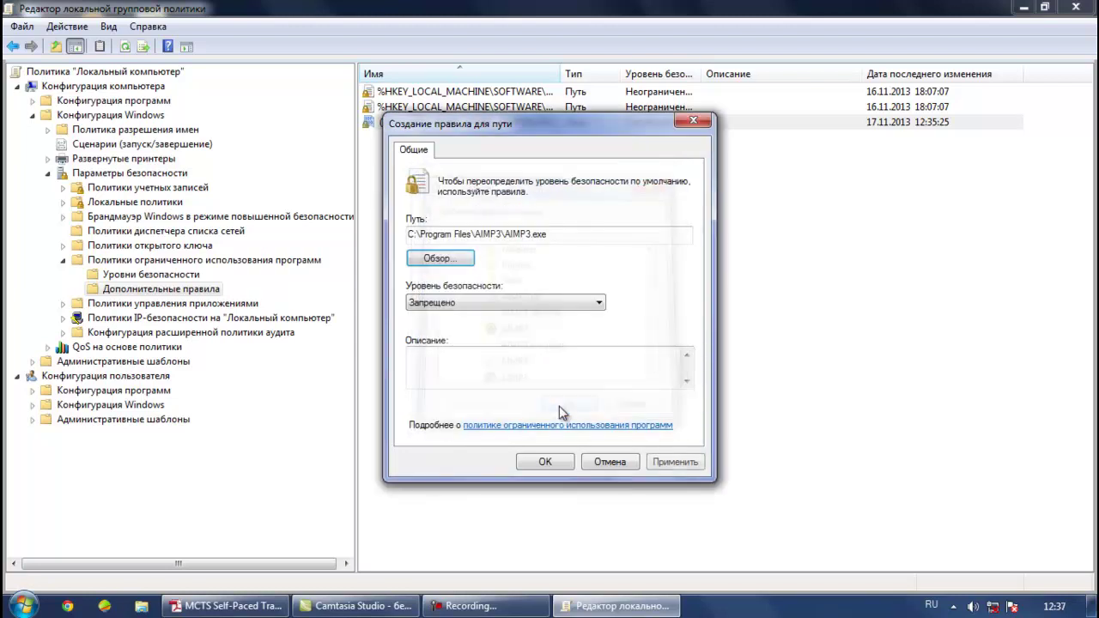
Set the path rule's security level to Неограниченный and save the rule
click(519, 303)
click(515, 341)
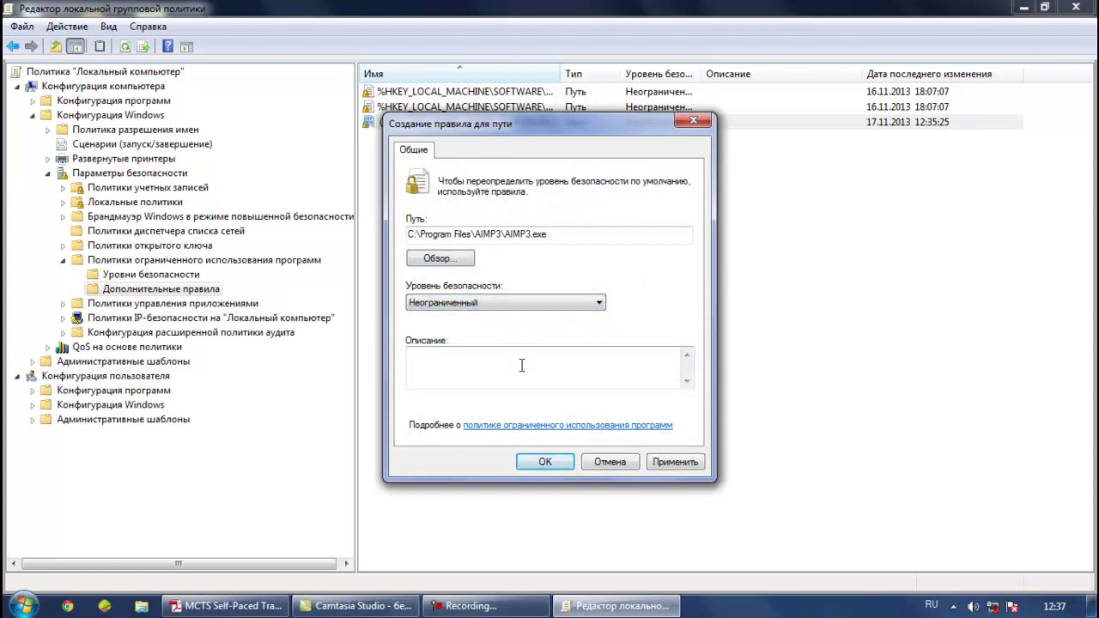
click(545, 462)
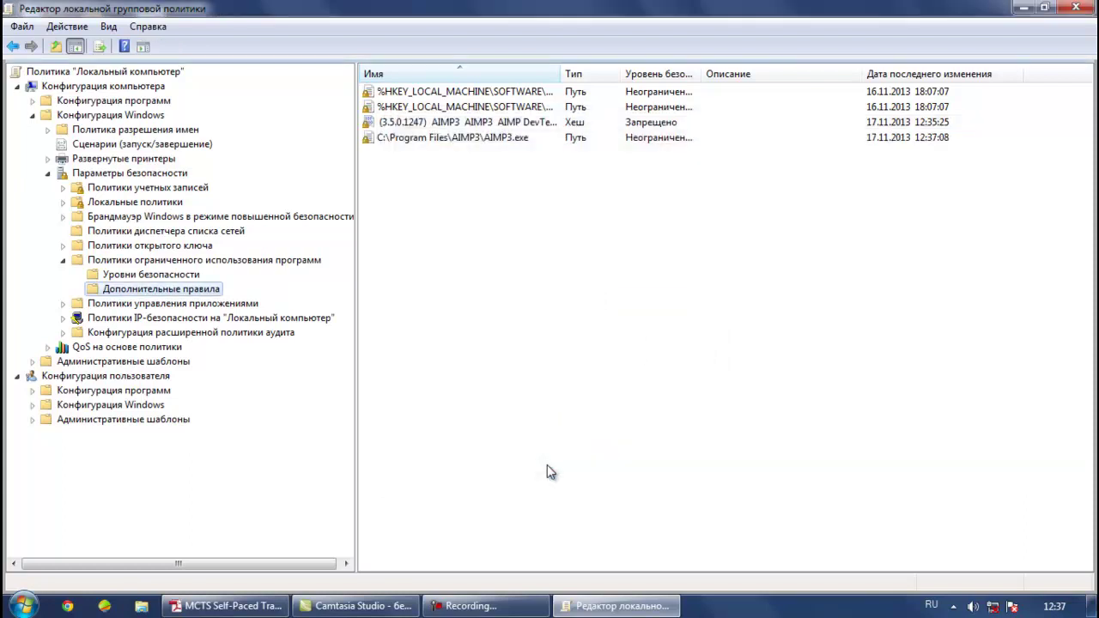
Try launching AIMP3 from the desktop with both the hash and path rules in place, and dismiss the message
click(1023, 8)
double_click(73, 37)
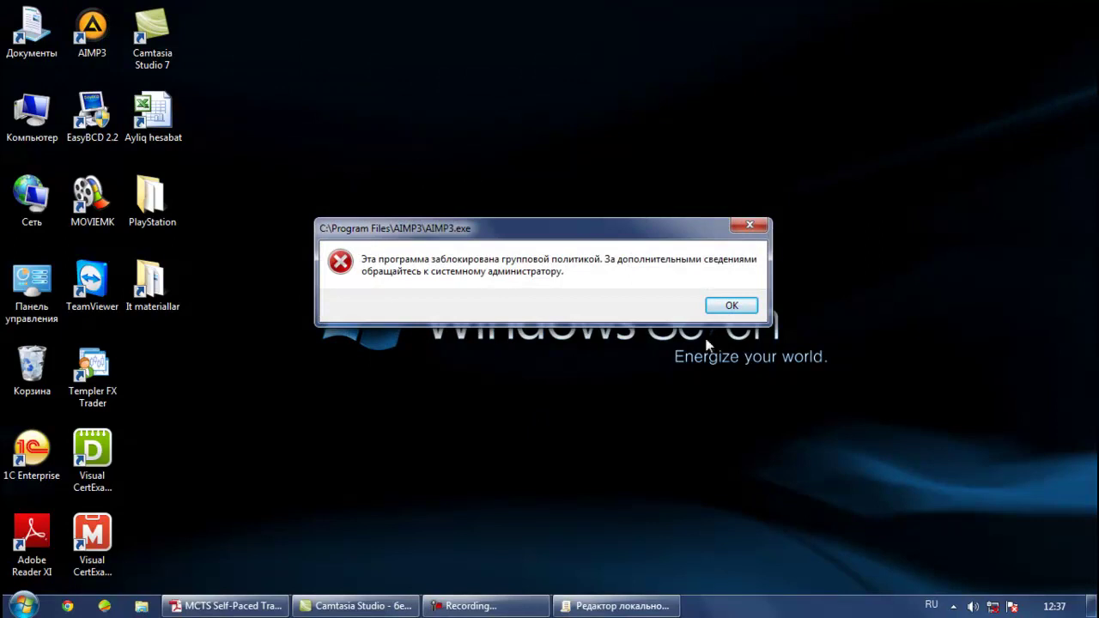
click(716, 306)
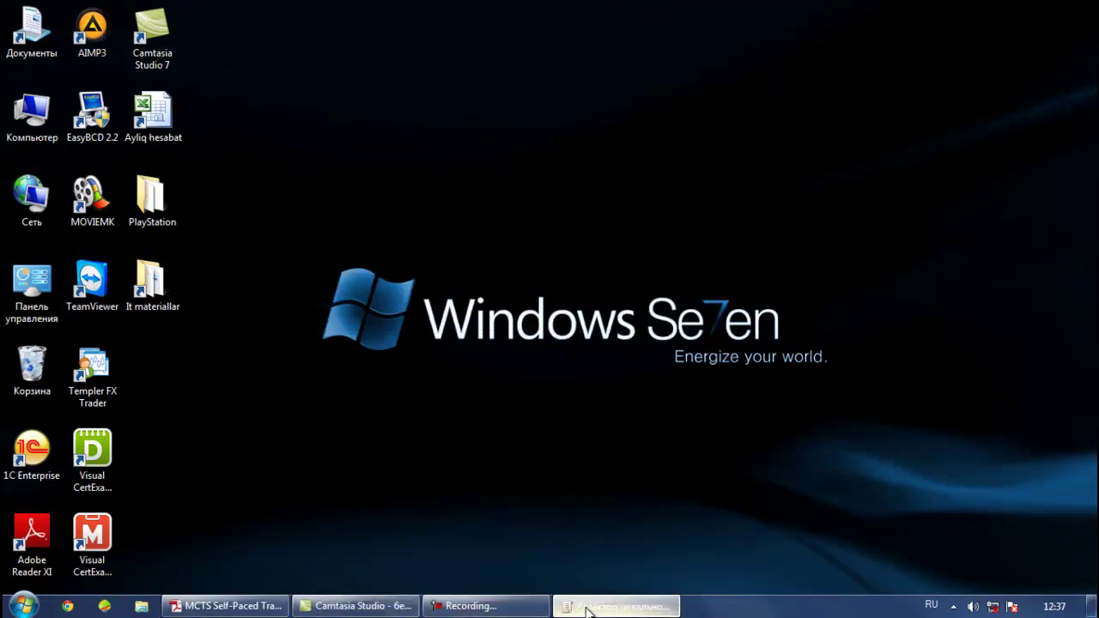
Return to the policy editor and permanently delete the AIMP3 hash rule from Дополнительные правила
click(587, 607)
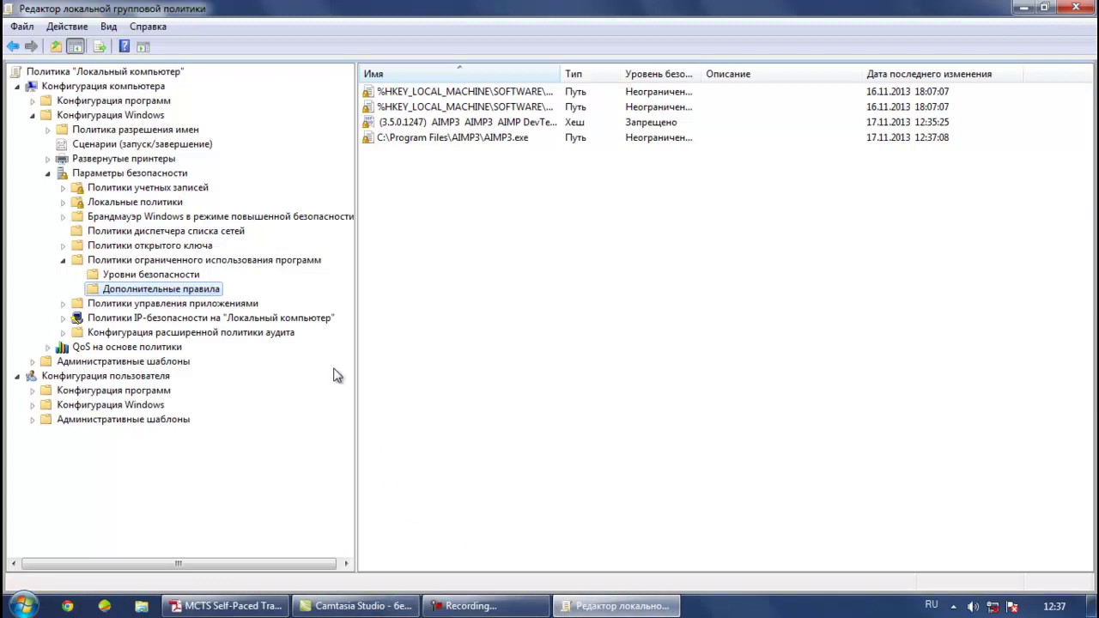
right_click(193, 293)
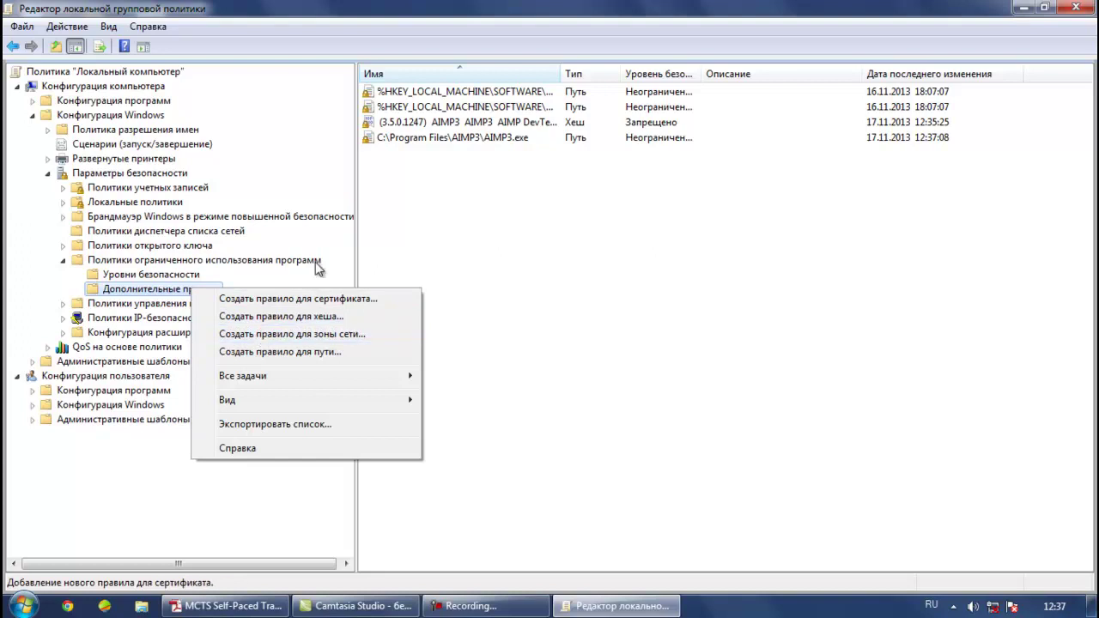
click(381, 123)
right_click(380, 123)
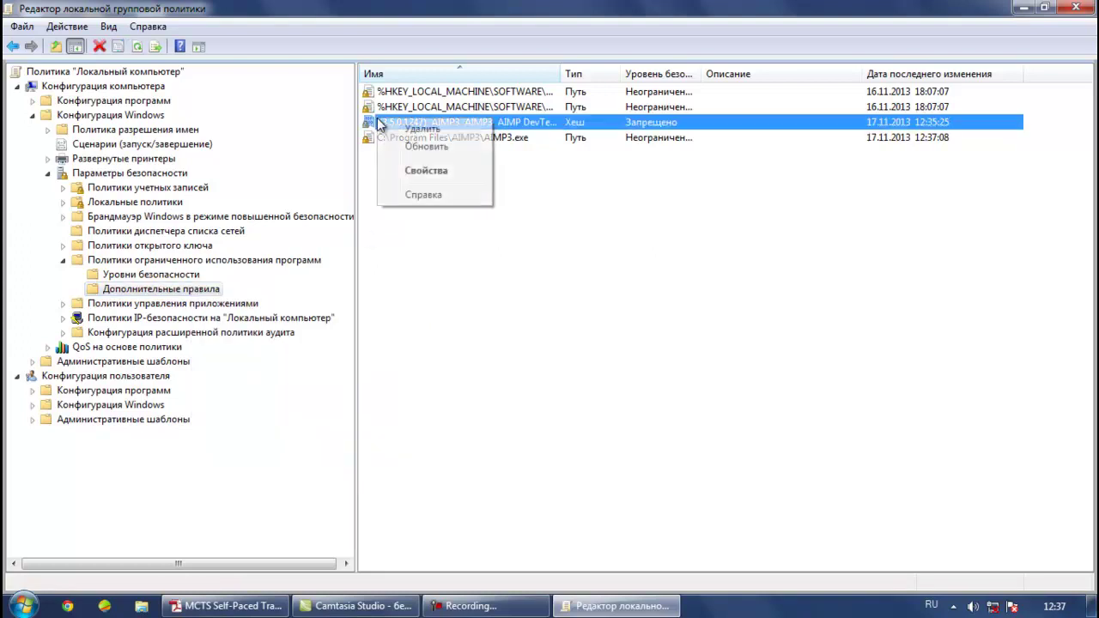
click(397, 126)
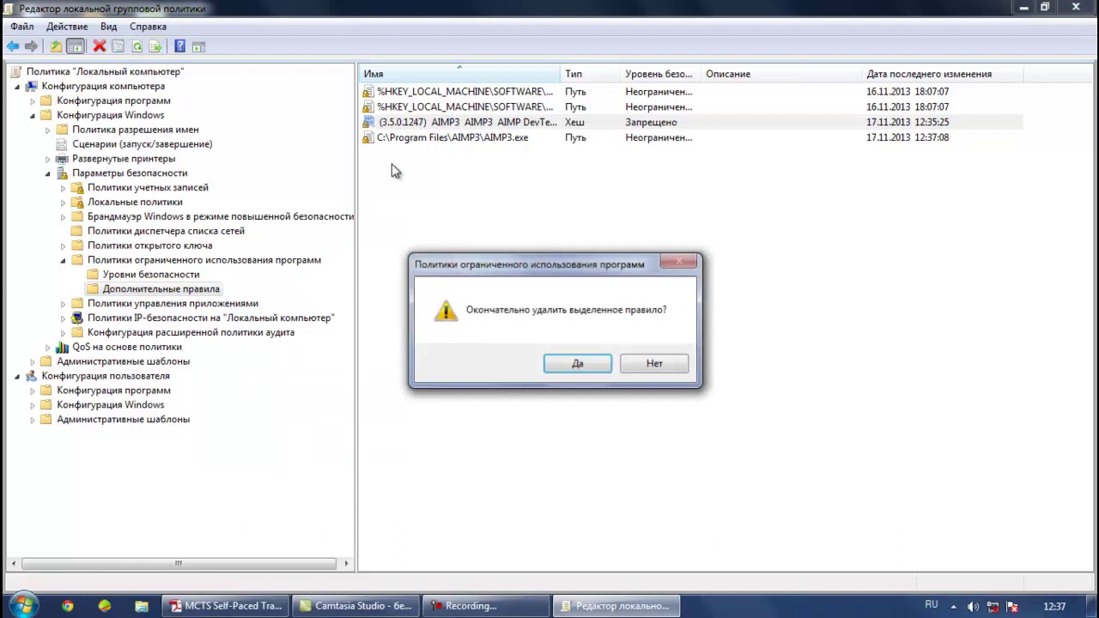
click(574, 365)
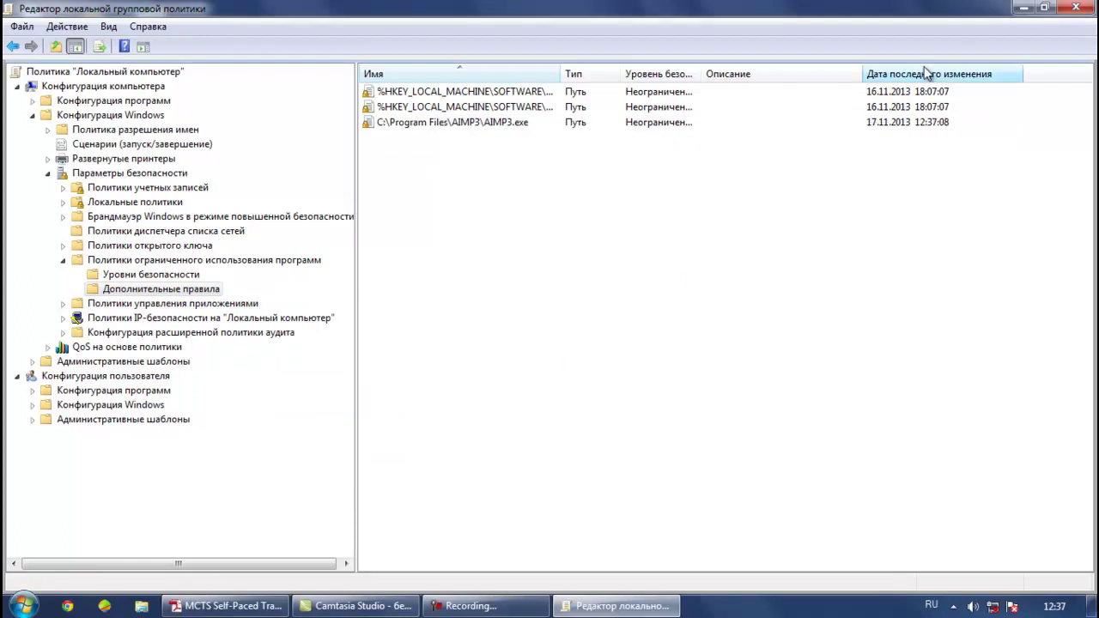
Launch AIMP3 from the desktop to test the path rule on its own
click(1022, 8)
double_click(100, 40)
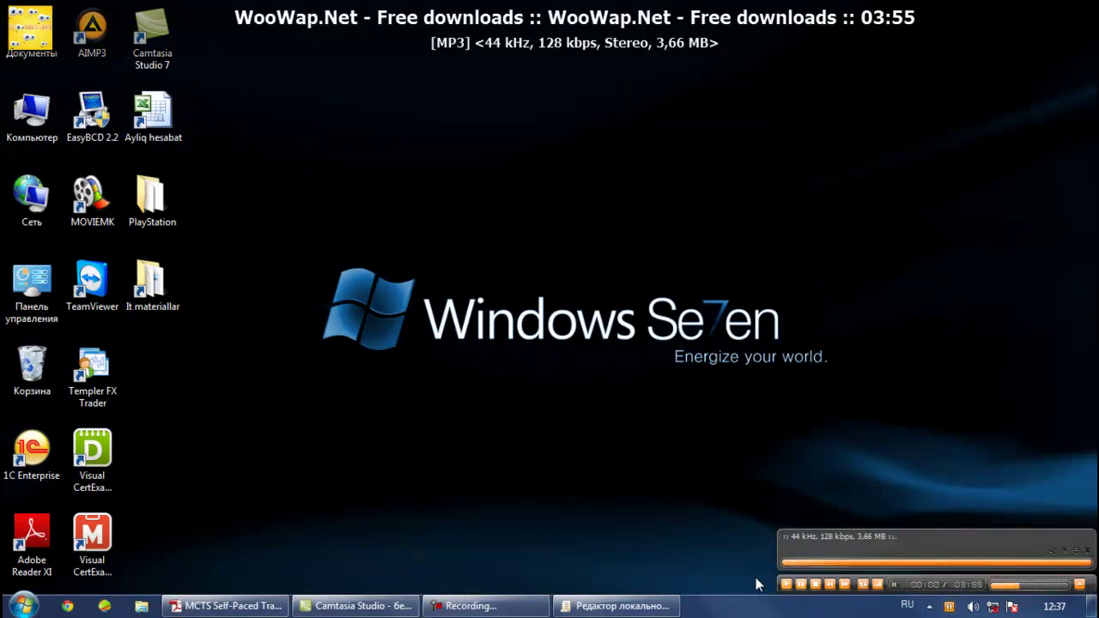
Return to the policy editor and review the rule types offered for Дополнительные правила and the existing AIMP3.exe path rule
click(595, 608)
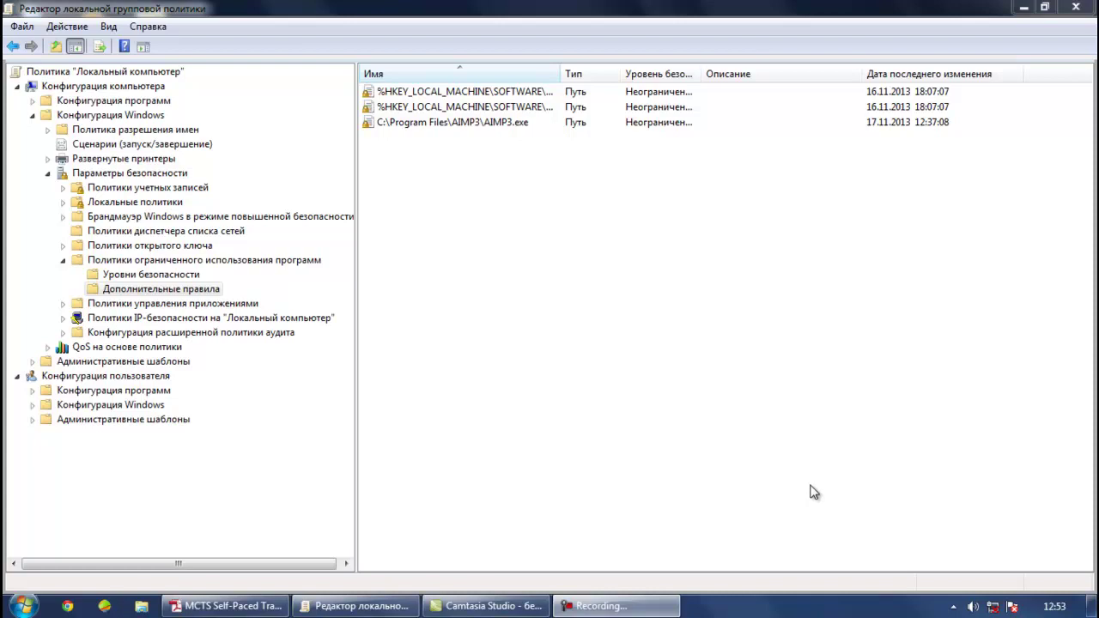
right_click(126, 294)
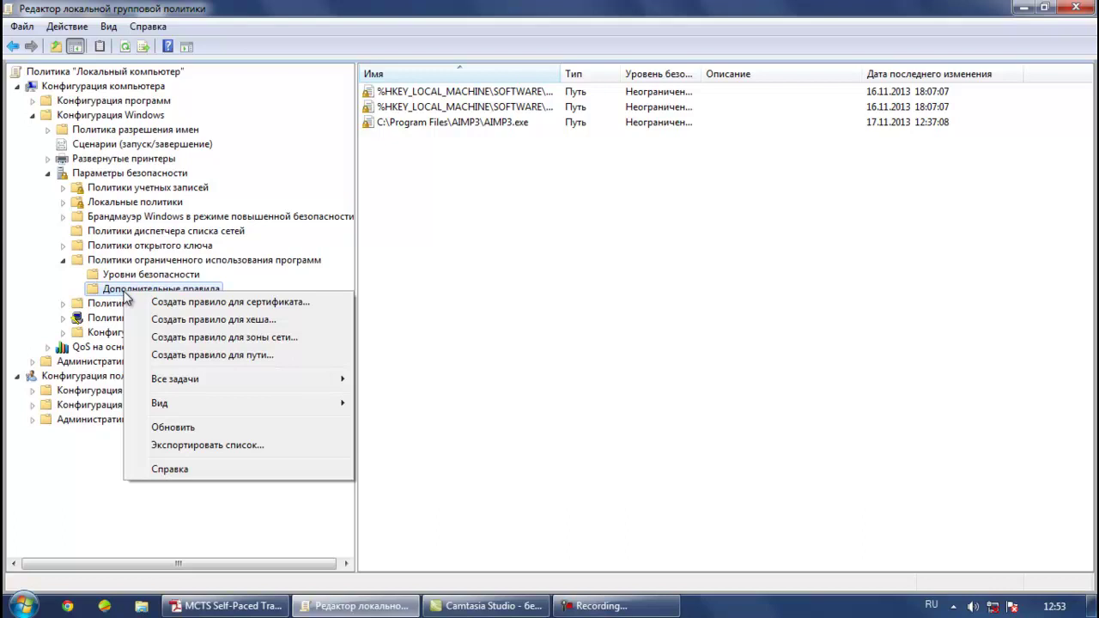
click(393, 124)
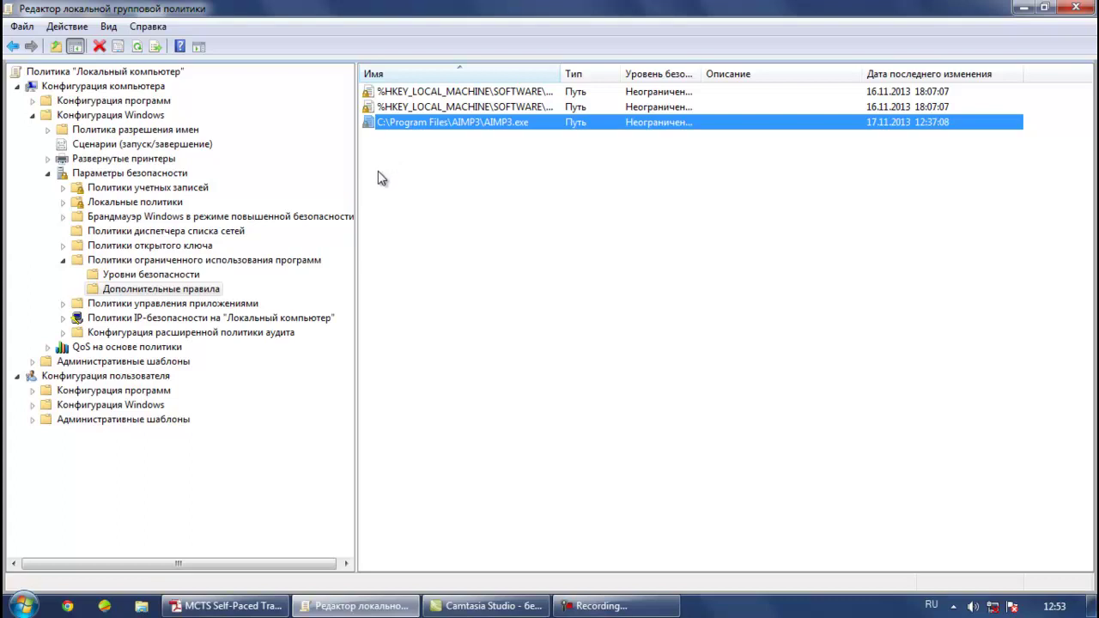
right_click(387, 123)
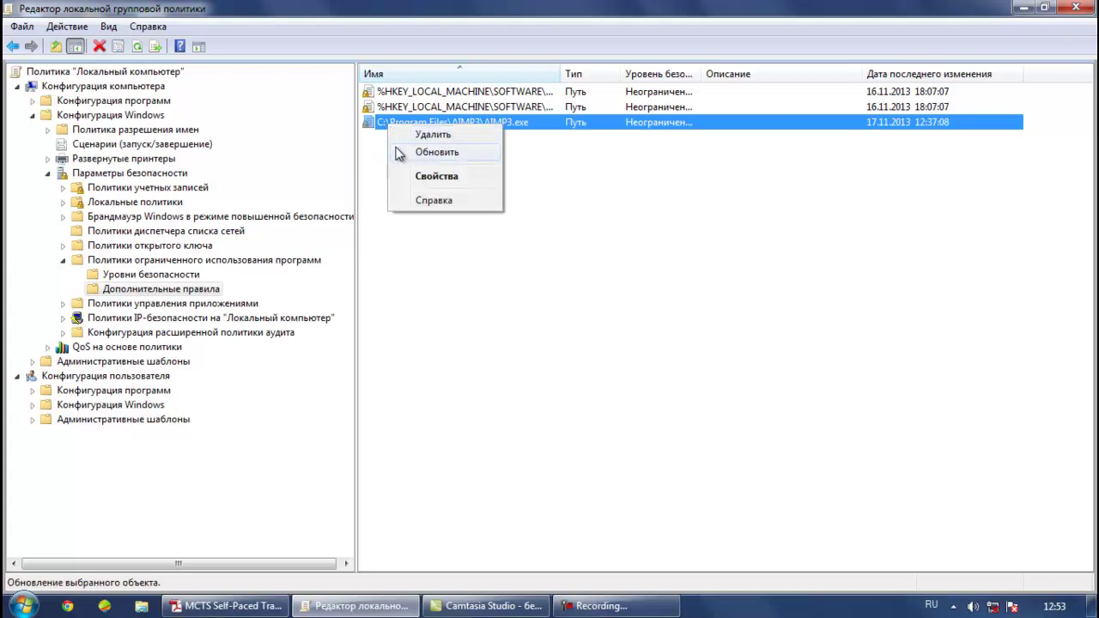
click(437, 152)
click(410, 123)
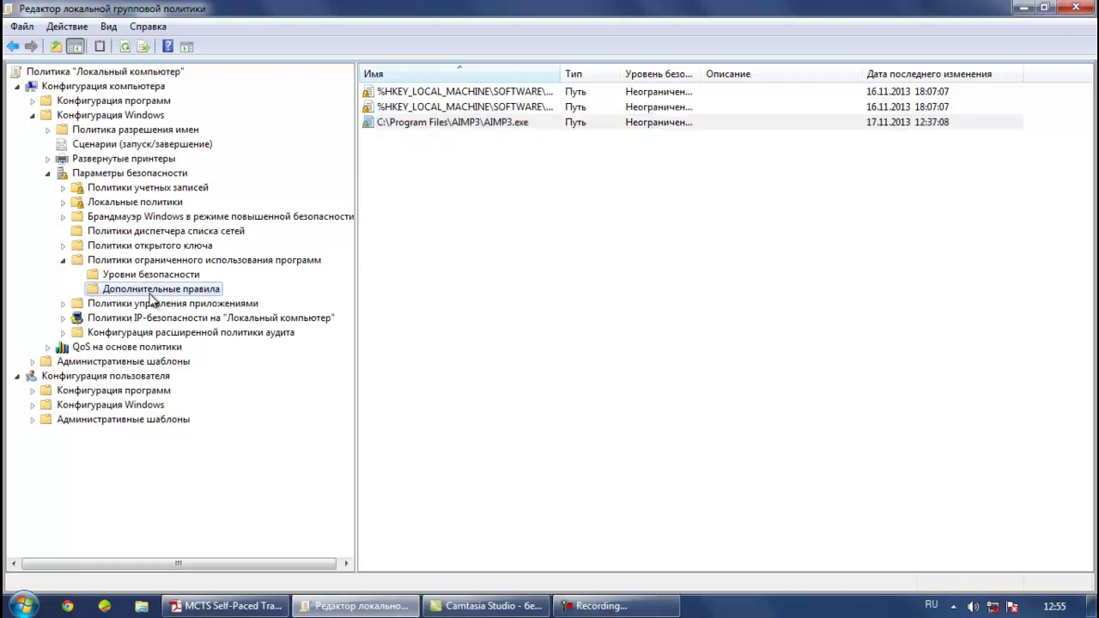
Create a path rule for the folder C:\Program Files\AIMP3 with the security level Запрещено
right_click(150, 292)
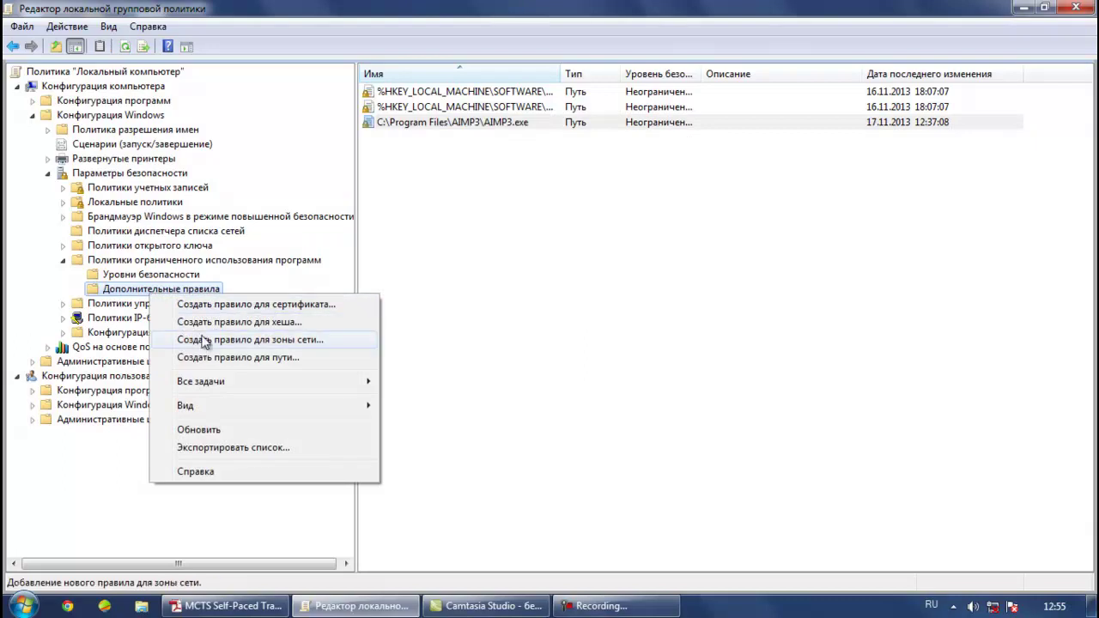
click(212, 359)
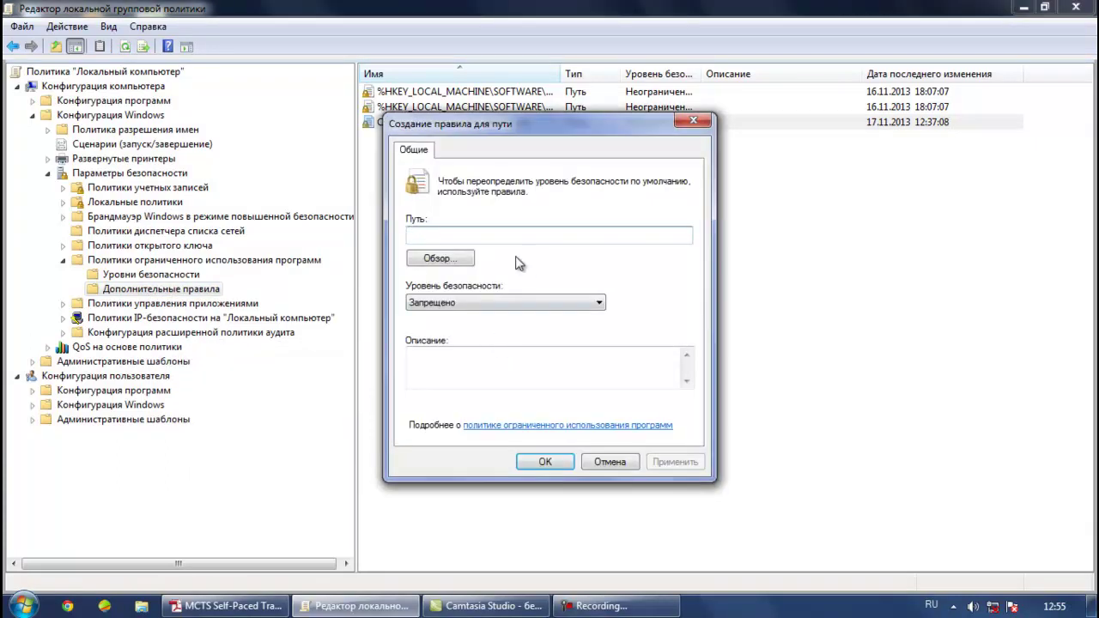
click(464, 262)
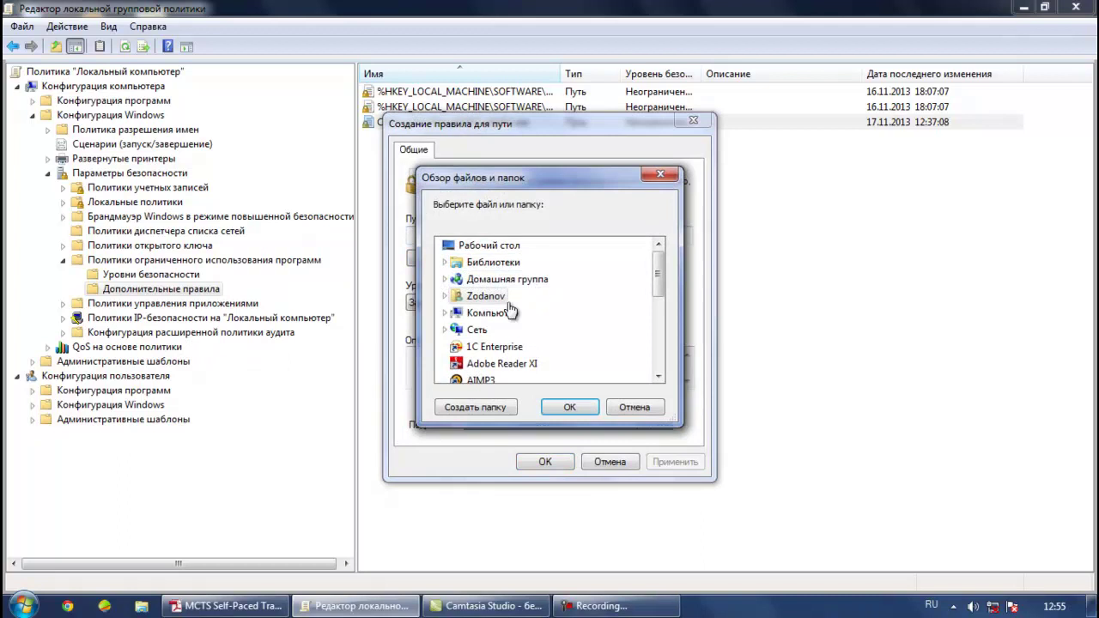
drag(654, 269, 654, 290)
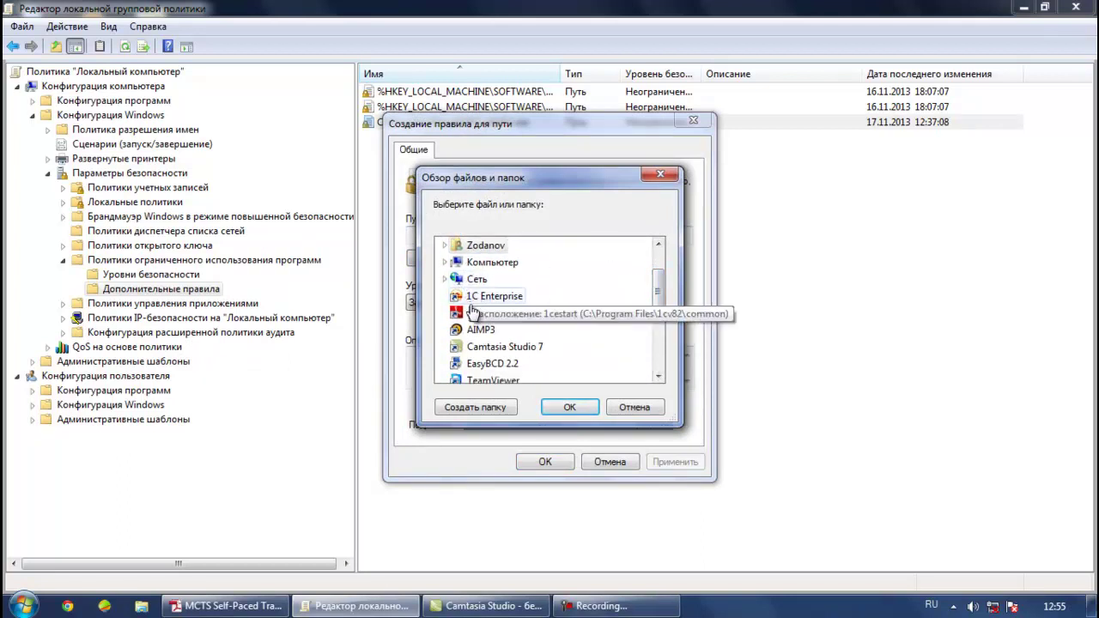
click(445, 261)
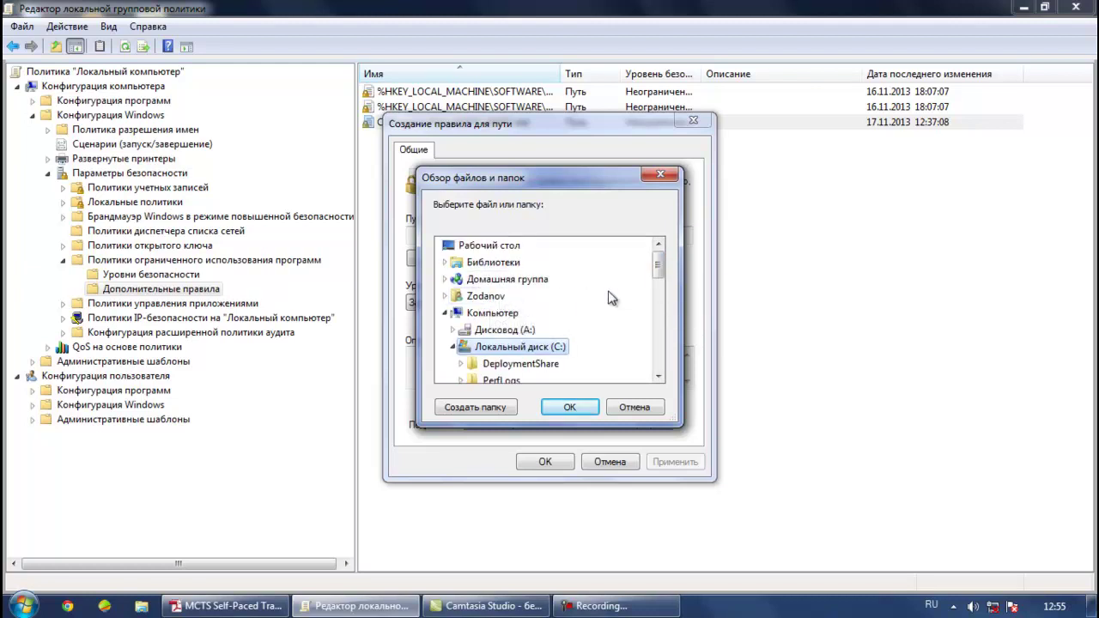
drag(659, 268, 658, 287)
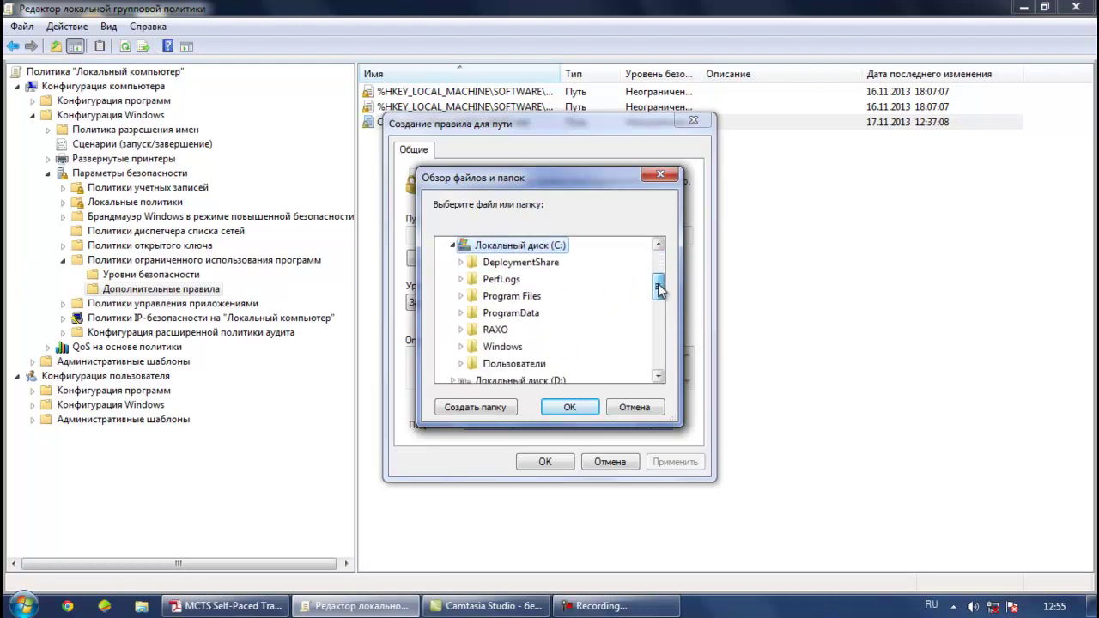
click(462, 297)
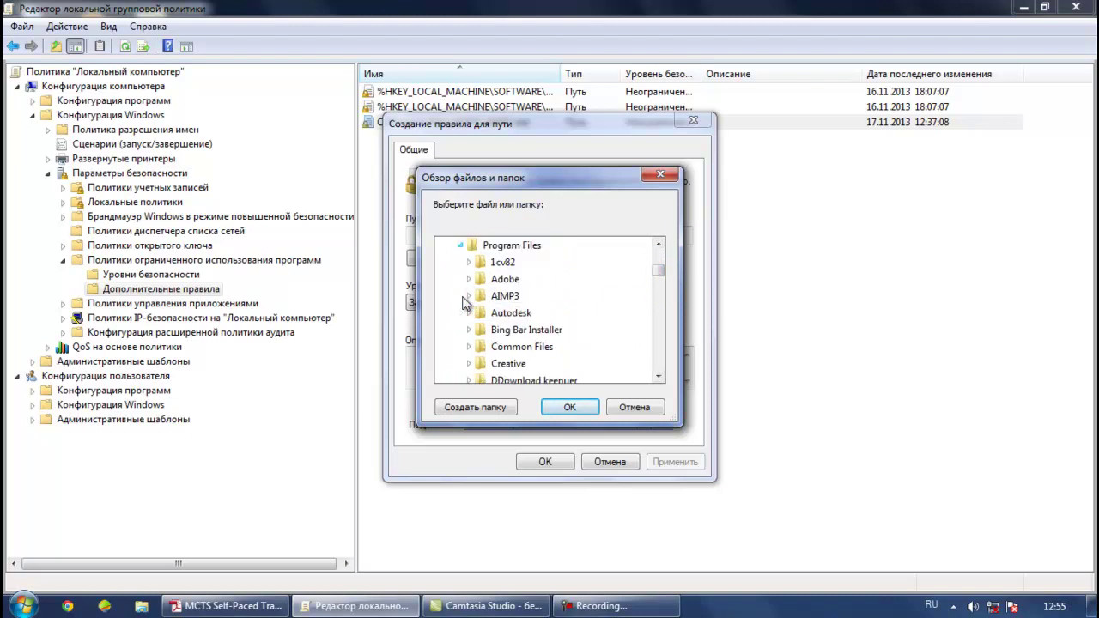
click(547, 297)
click(573, 406)
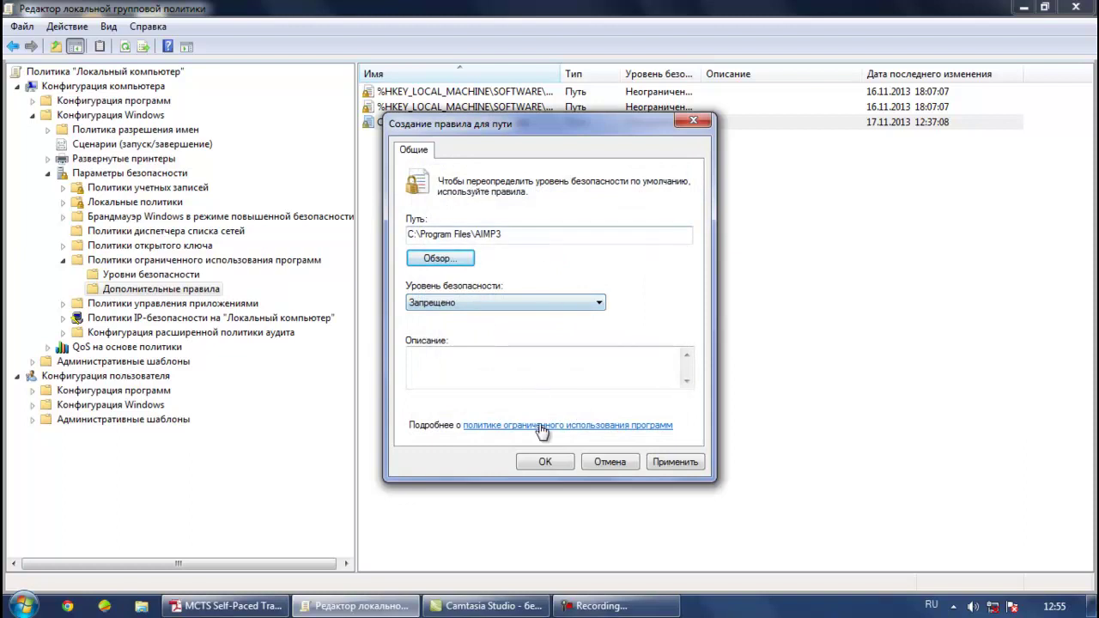
click(544, 461)
click(385, 140)
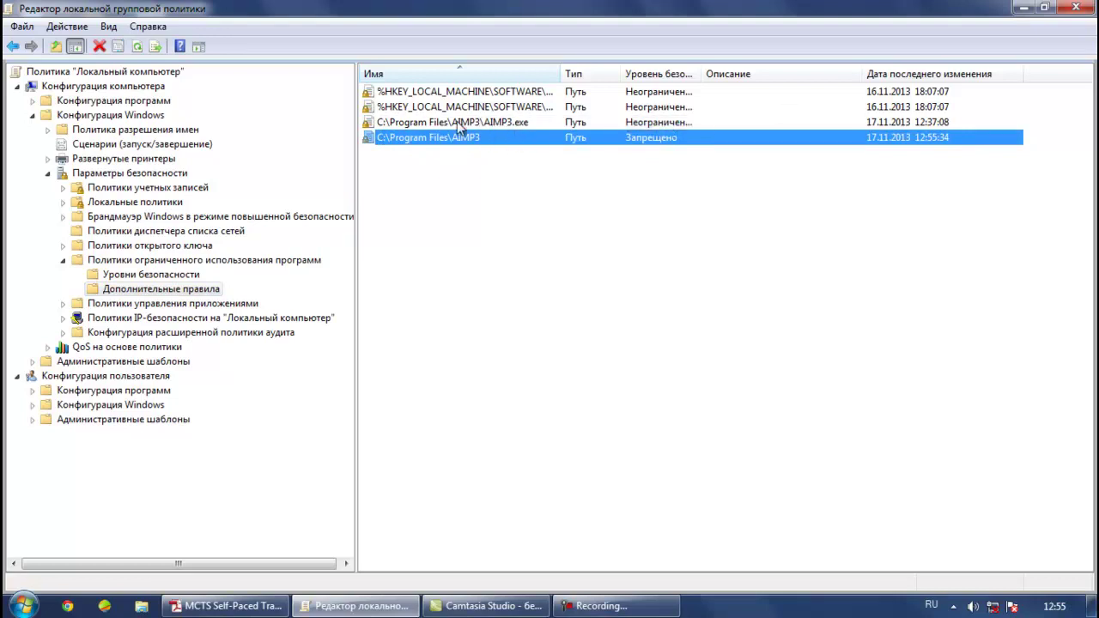
Launch AIMP3 from the desktop to test the file and folder path rules together, and pause its playback
click(1018, 8)
double_click(105, 33)
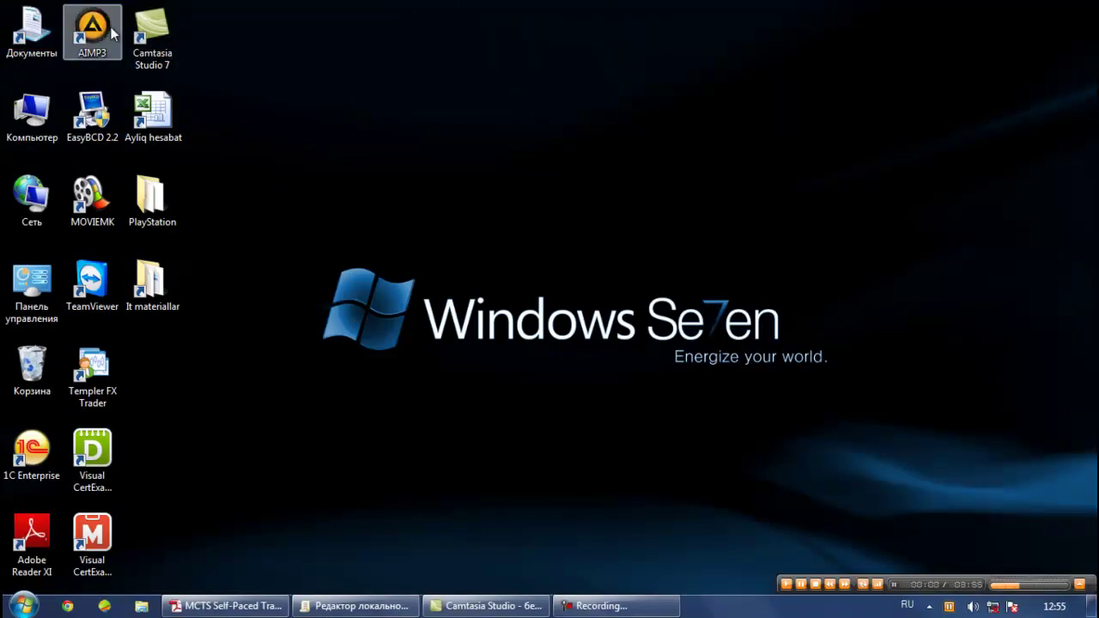
mouse_move(872, 577)
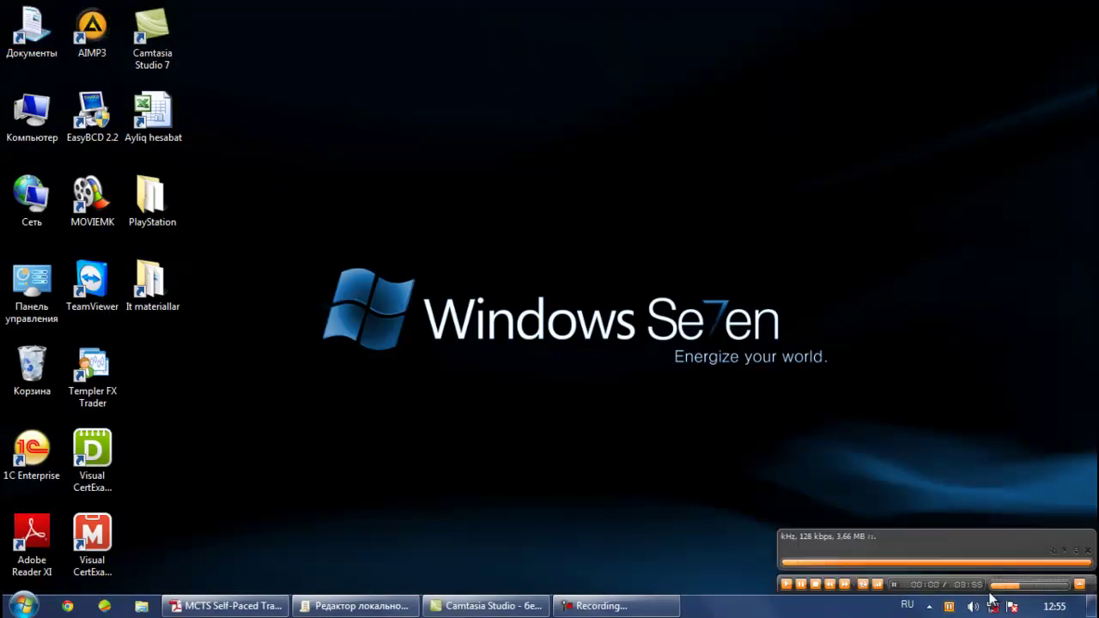
click(801, 585)
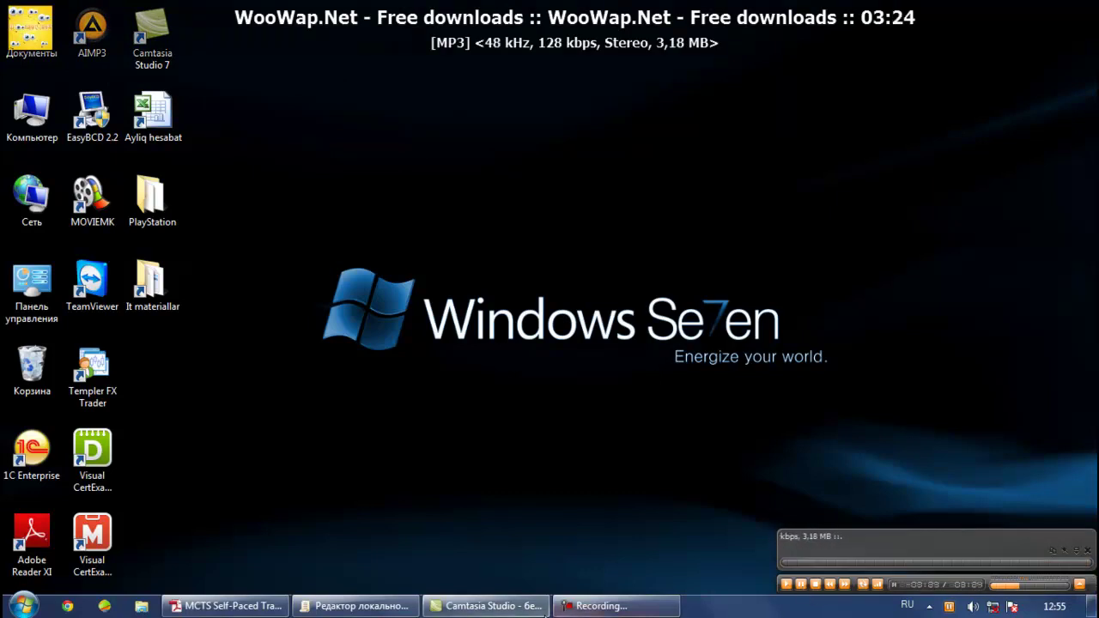
Return to the policy editor and set the AIMP3.exe path rule's security level to Запрещено
click(356, 606)
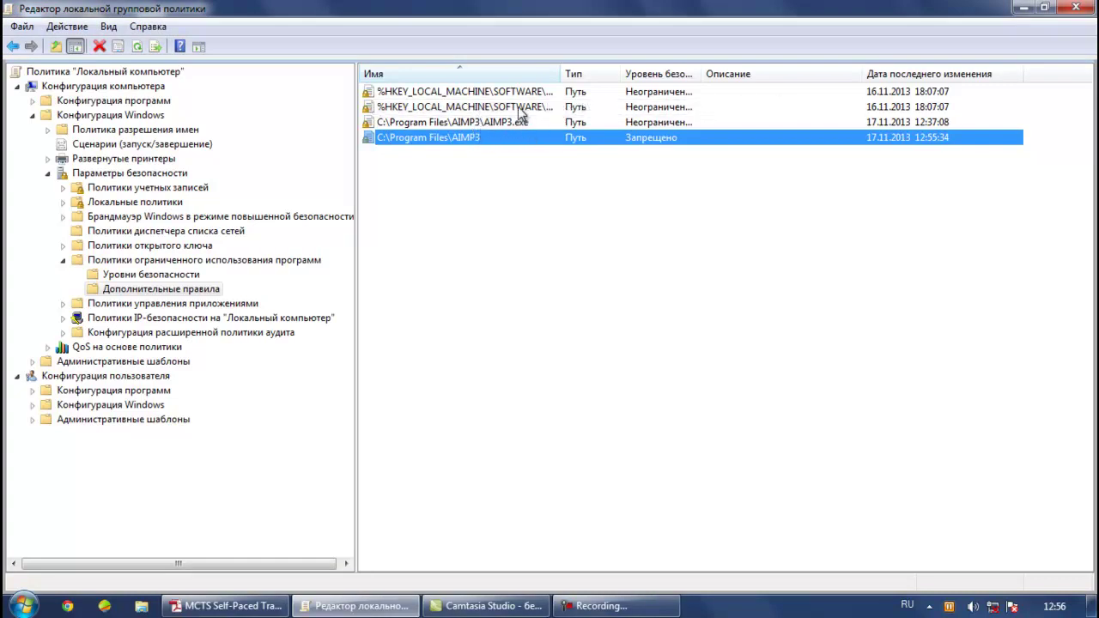
right_click(478, 125)
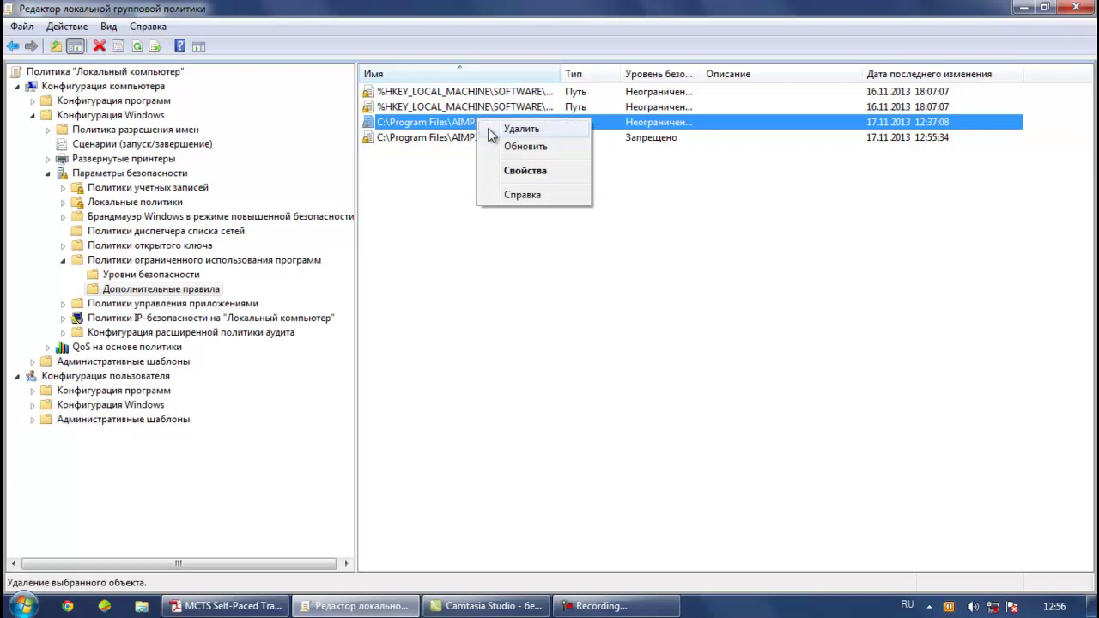
click(508, 169)
click(527, 302)
click(530, 320)
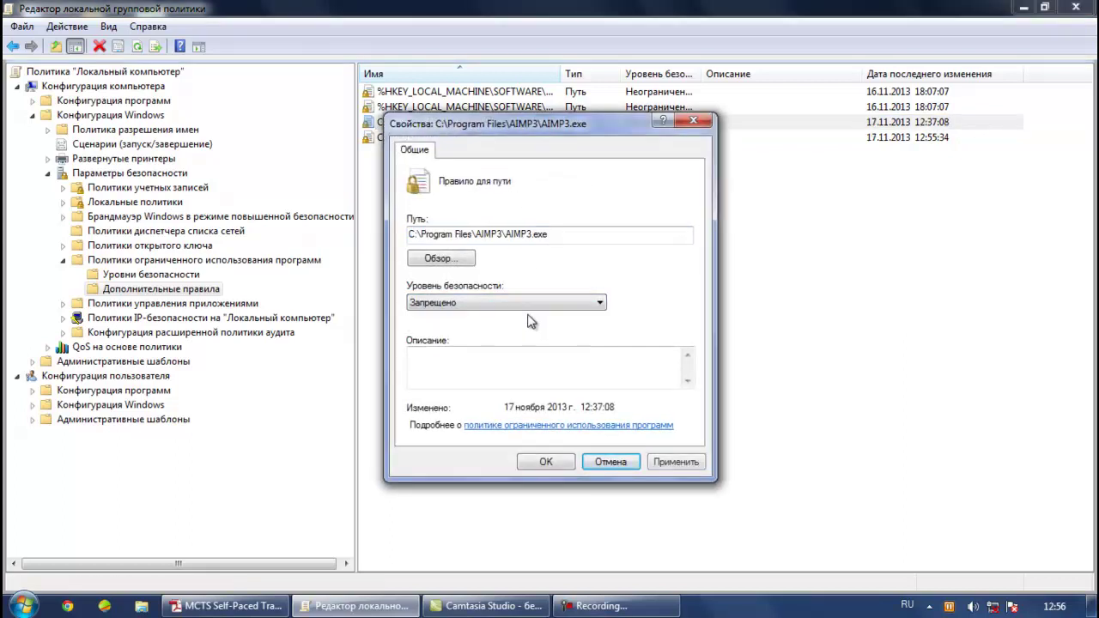
click(546, 461)
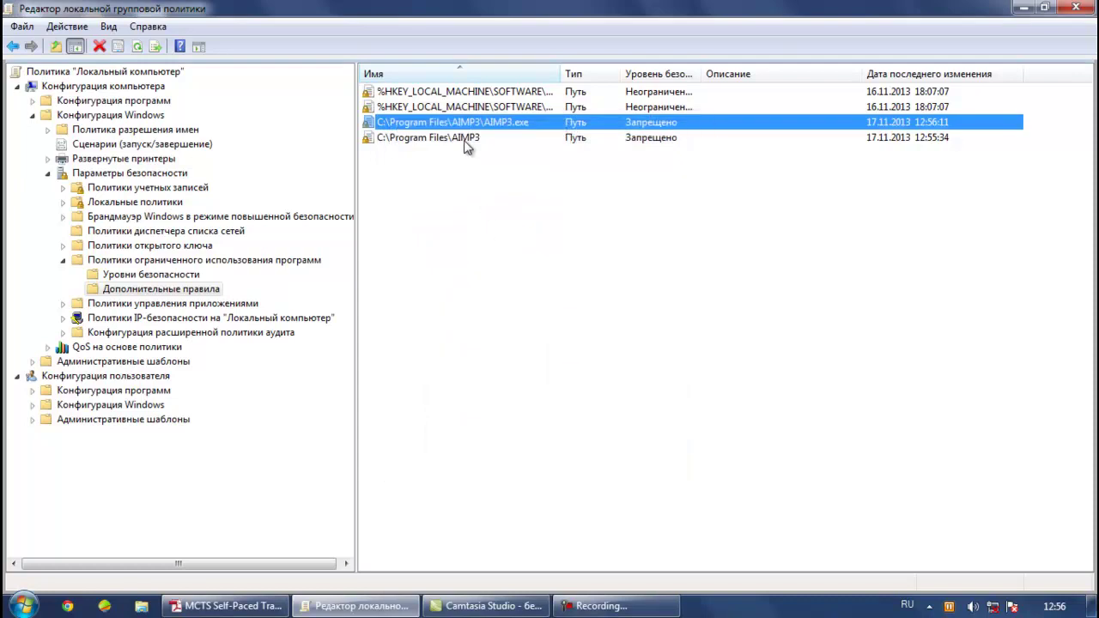
Set the security level of the C:\Program Files\AIMP3 folder rule to Неограниченный and save it
click(463, 140)
right_click(463, 140)
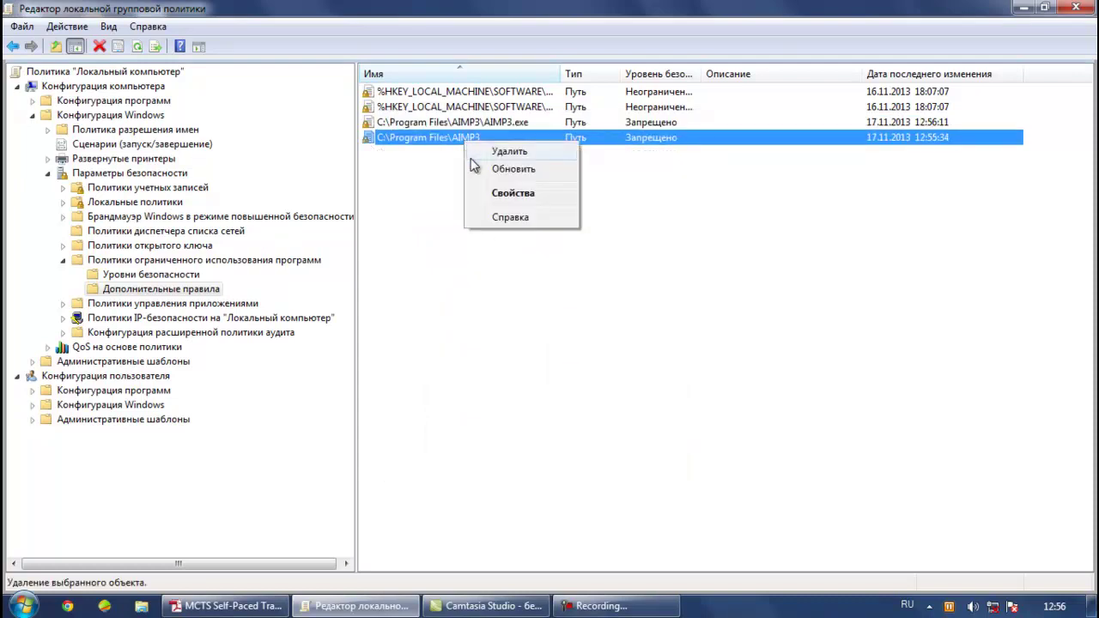
click(511, 192)
click(519, 302)
click(522, 317)
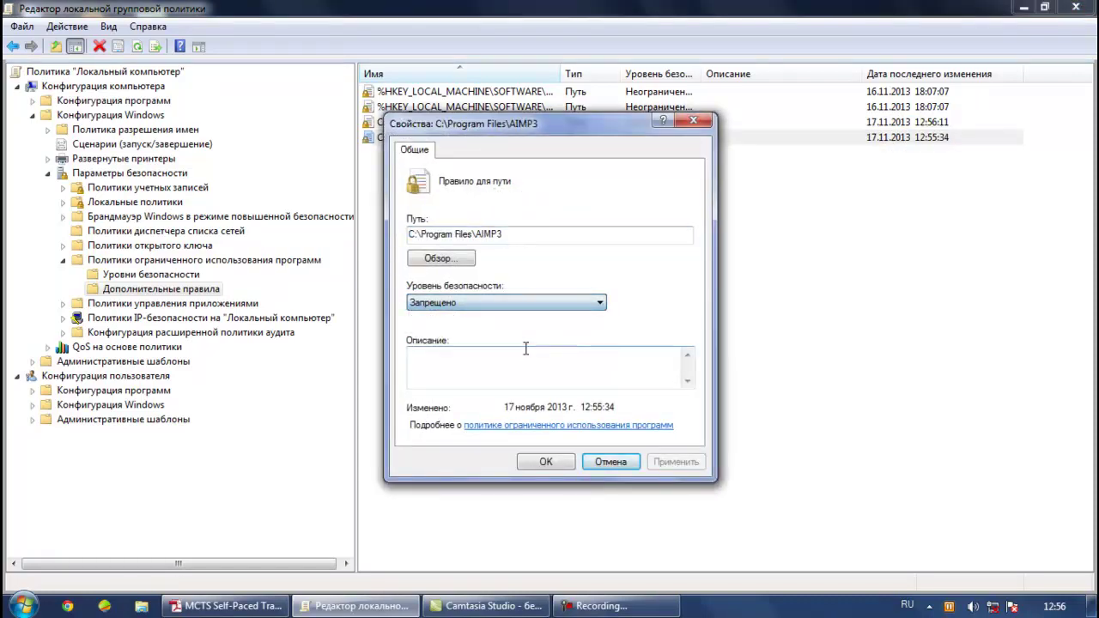
click(526, 303)
click(526, 340)
click(545, 460)
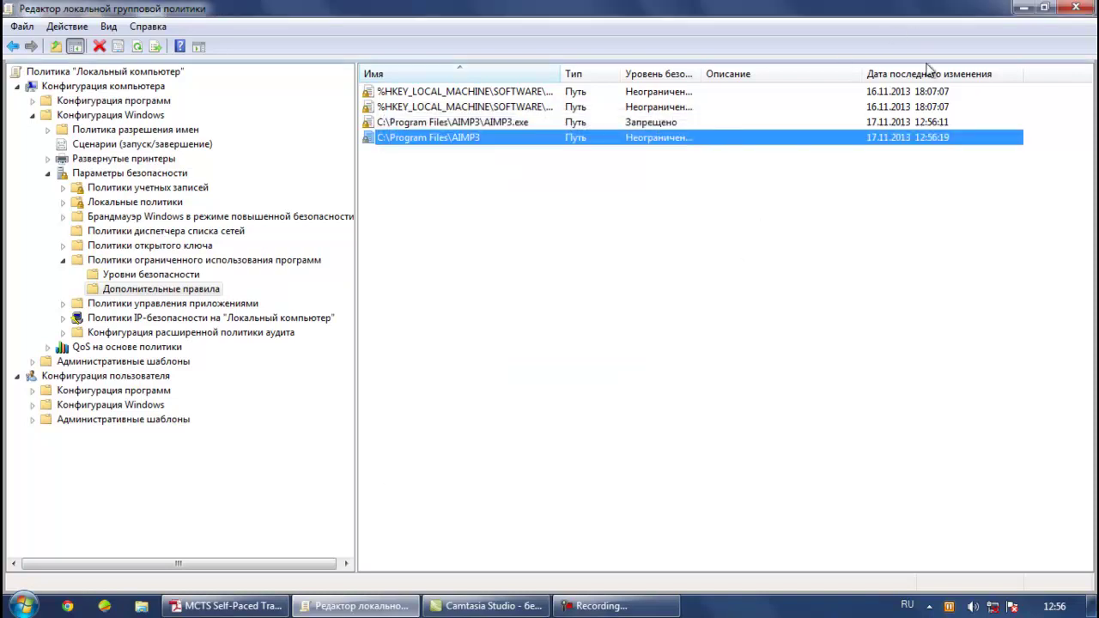
Try launching AIMP3 from the desktop with the swapped security levels, and dismiss the message
click(1023, 7)
mouse_move(1013, 566)
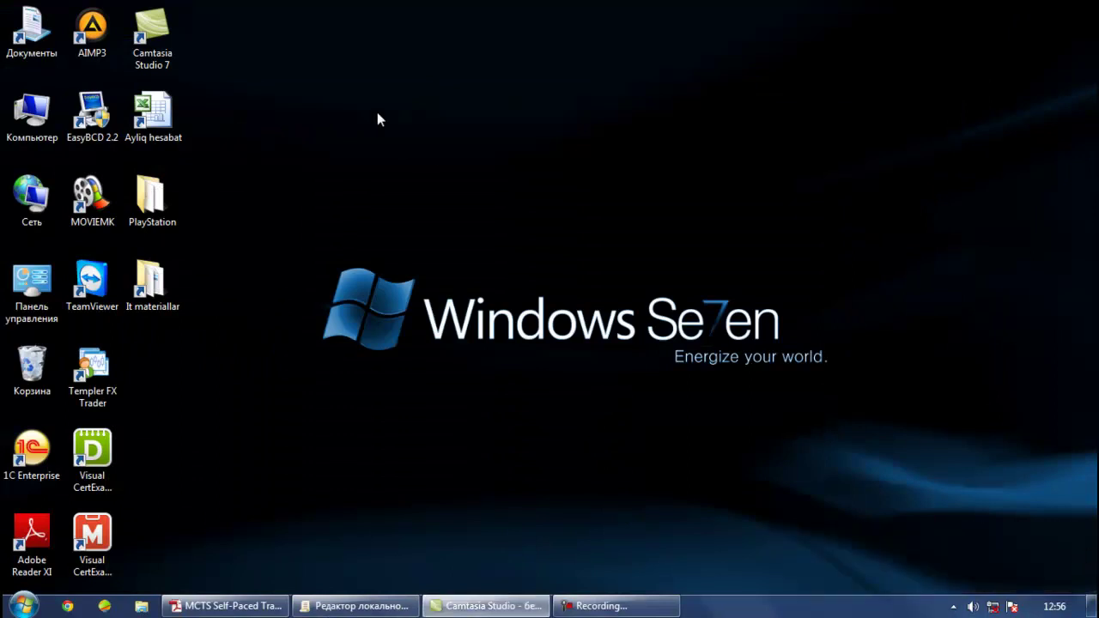
double_click(92, 30)
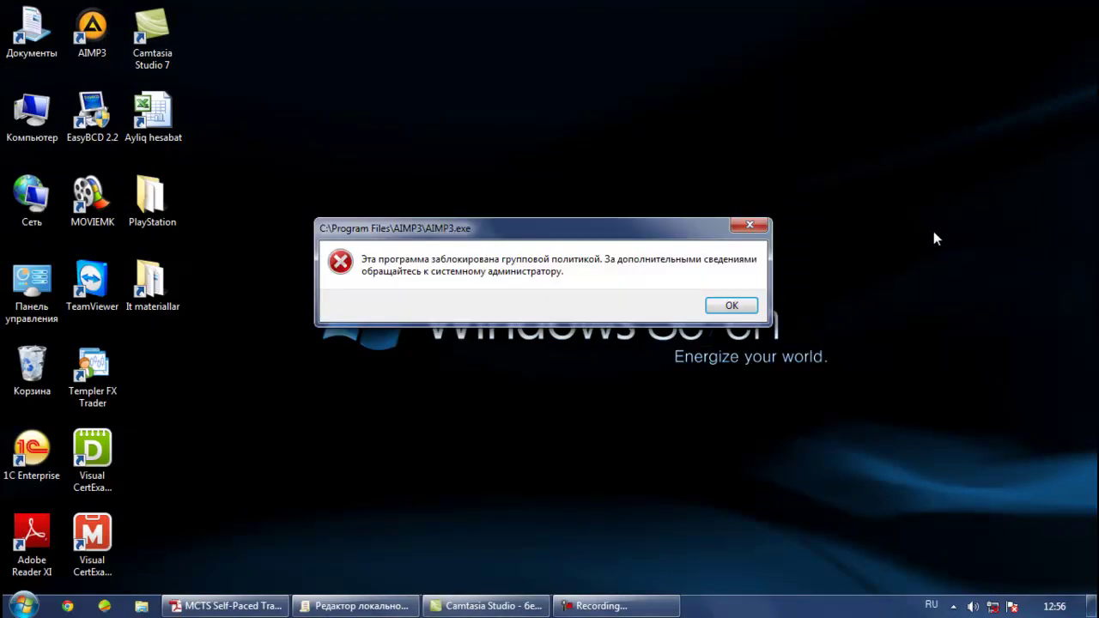
click(719, 305)
Return to the policy editor and compare the path rules and available rule types in Дополнительные правила
click(394, 606)
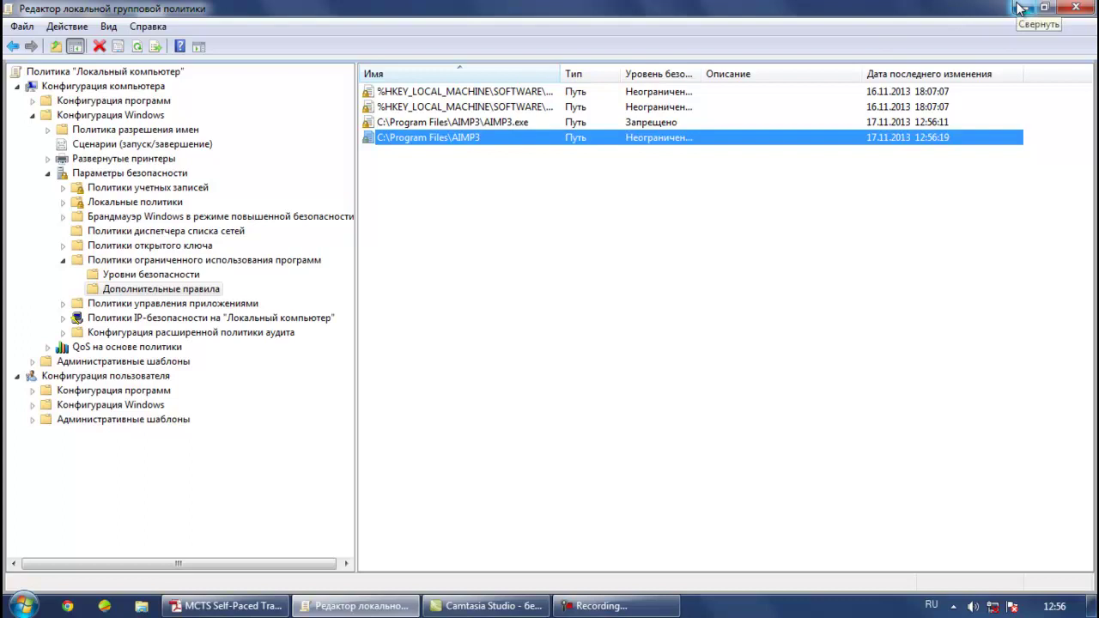
click(461, 125)
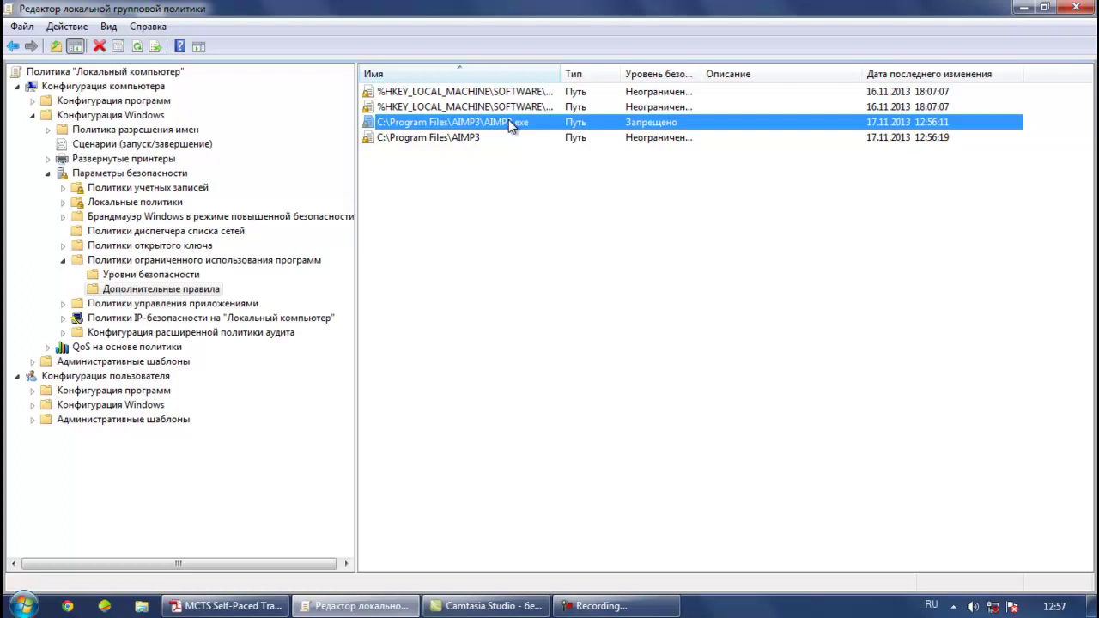
right_click(142, 293)
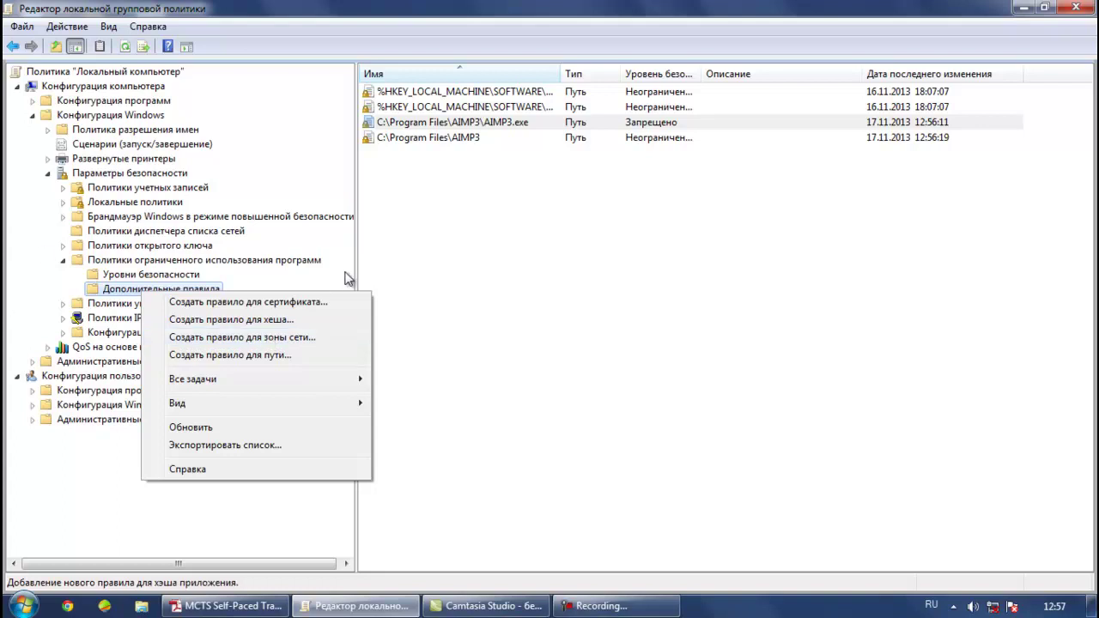
click(453, 267)
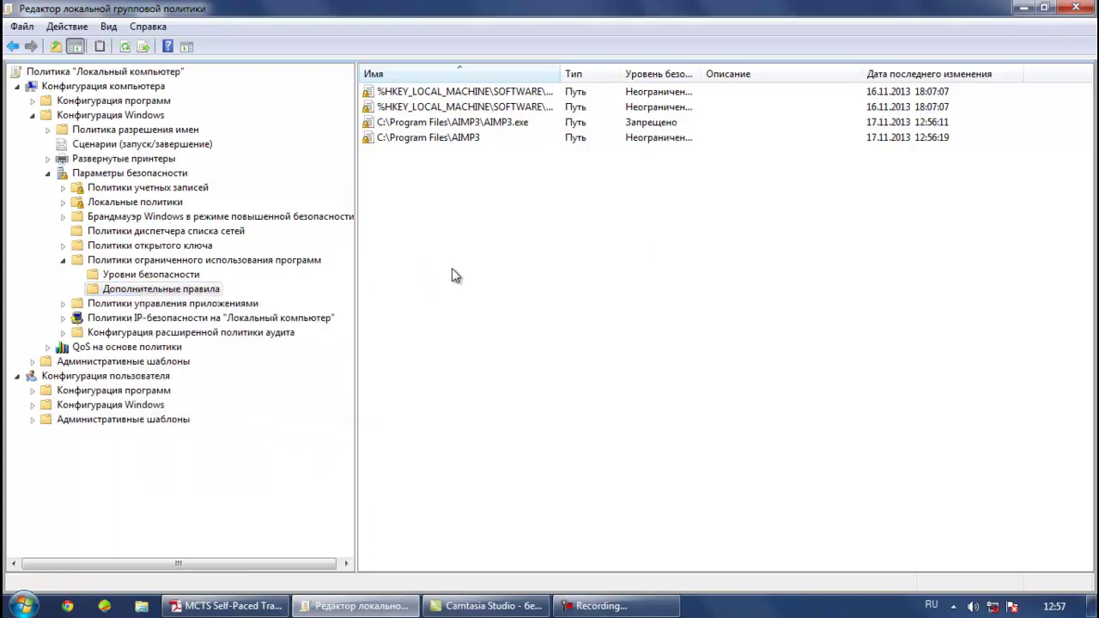
click(386, 93)
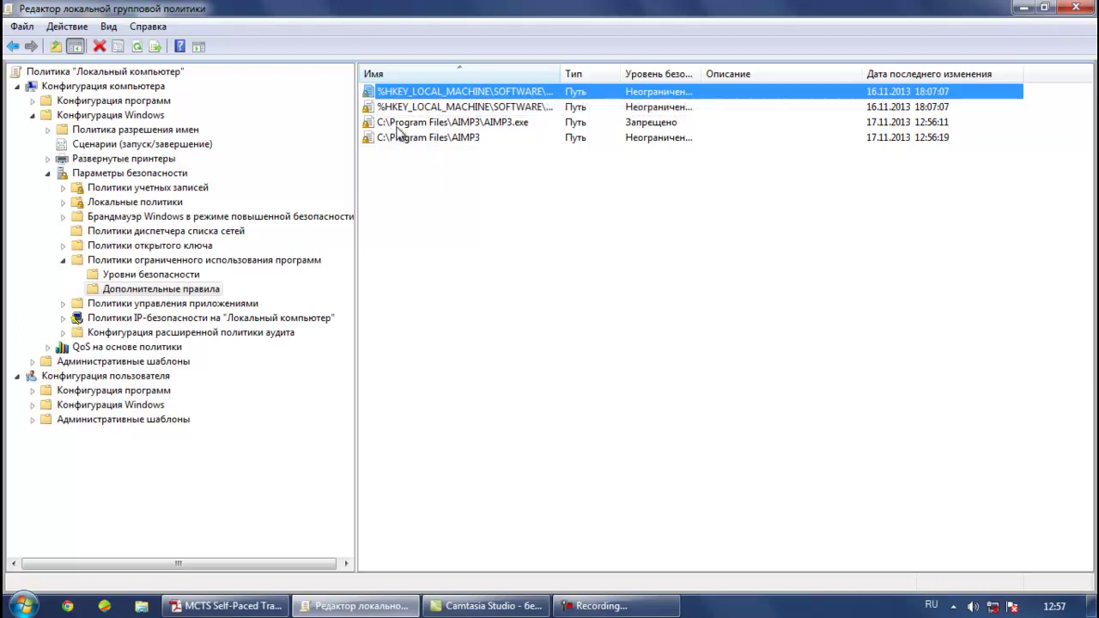
click(400, 128)
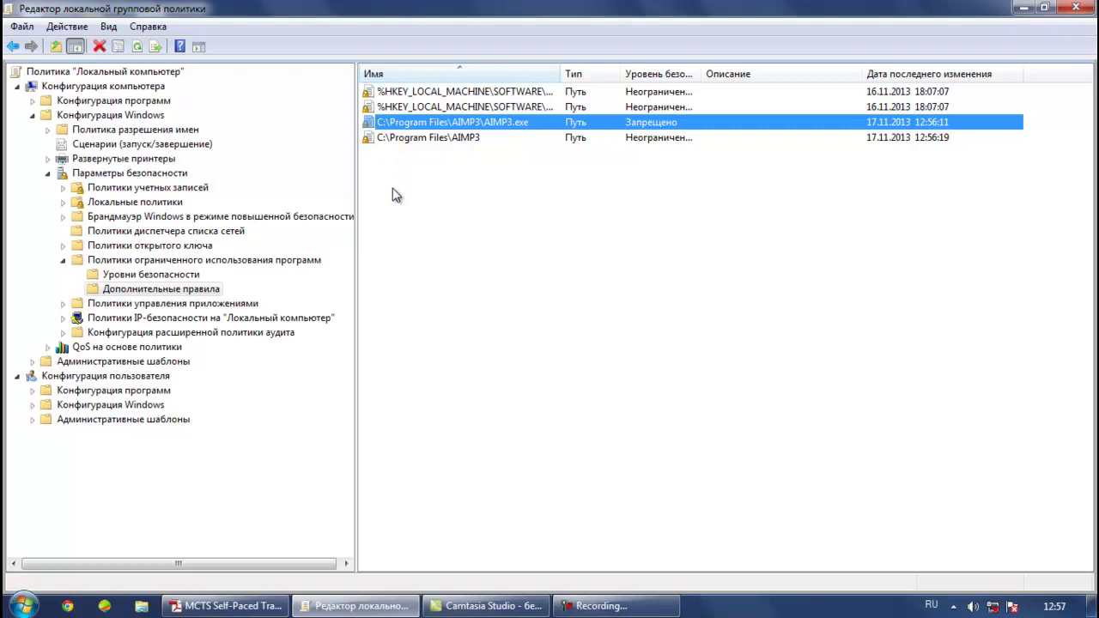
Look through Уровни безопасности and Дополнительные правила, and open the Применение properties of Политики ограниченного использования программ
click(185, 276)
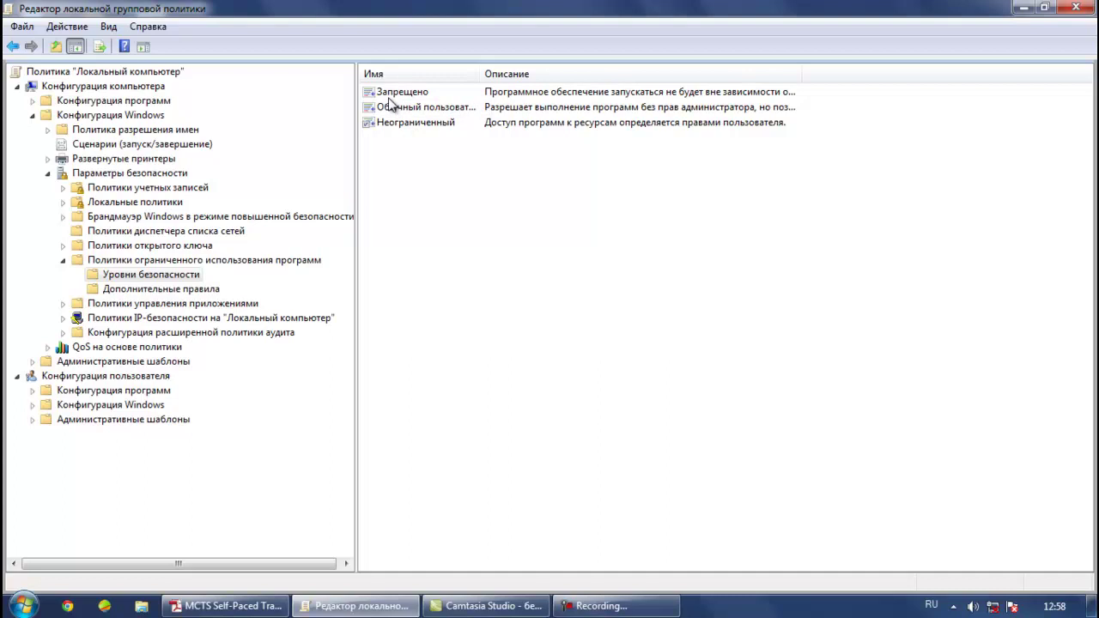
click(110, 293)
click(106, 261)
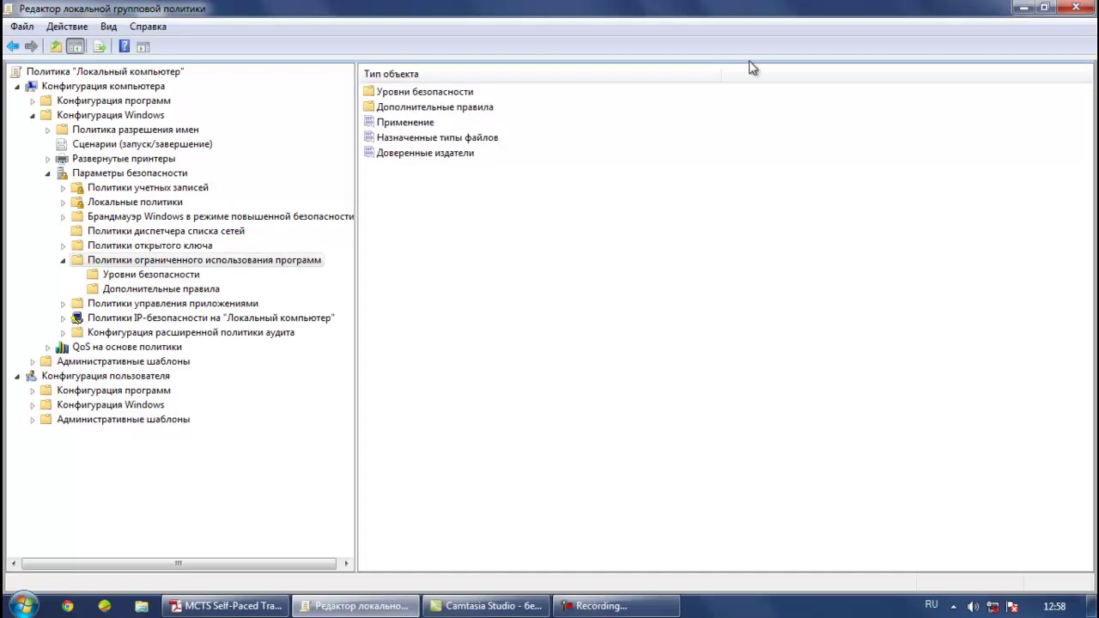
click(398, 126)
double_click(399, 129)
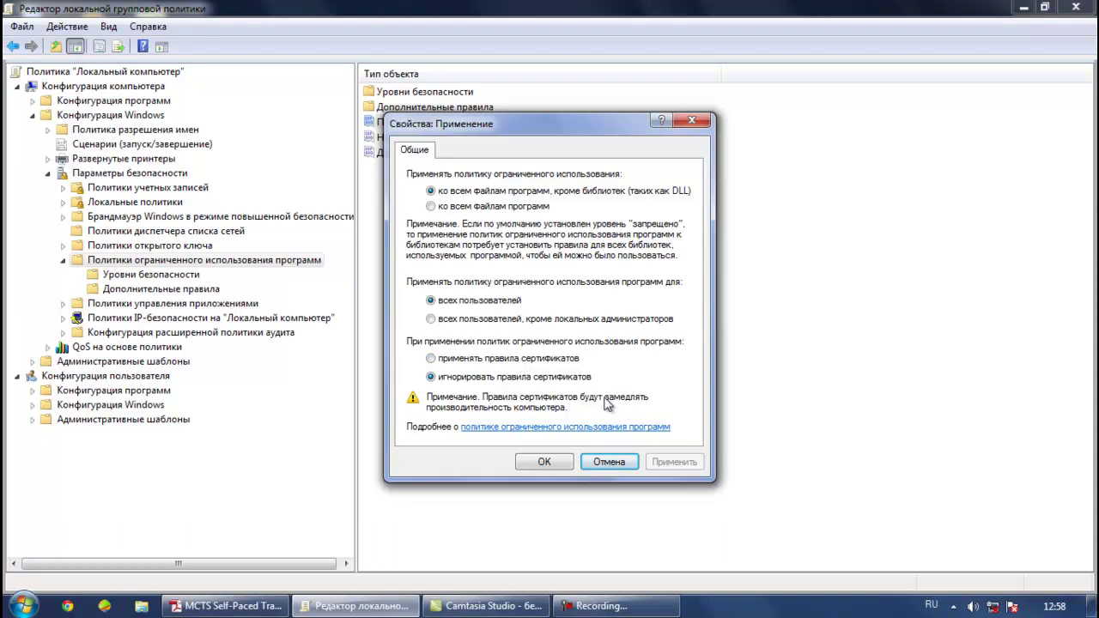
Close the Применение properties and look through the file extensions listed in Назначенные типы файлов
click(692, 120)
double_click(396, 143)
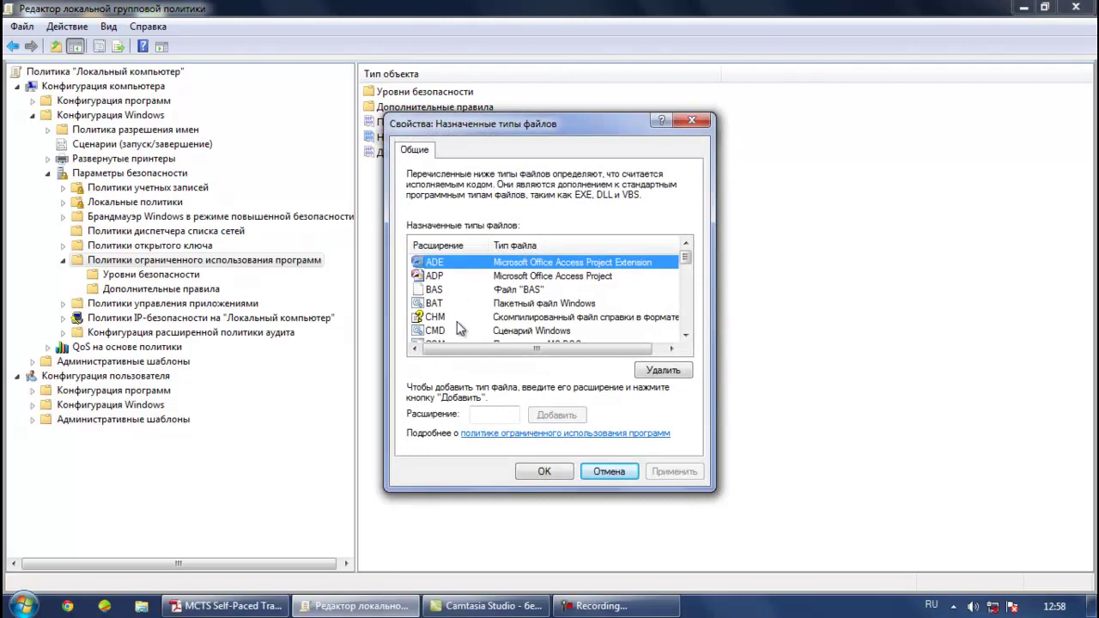
click(685, 268)
click(684, 256)
click(686, 244)
mouse_move(685, 258)
mouse_down()
mouse_move(687, 341)
mouse_move(689, 251)
mouse_up()
mouse_move(688, 260)
mouse_down()
mouse_move(689, 281)
mouse_move(687, 249)
mouse_up()
click(699, 121)
Examine the Доверенные издатели options with Определить параметры политики enabled, and close the properties without saving
double_click(459, 159)
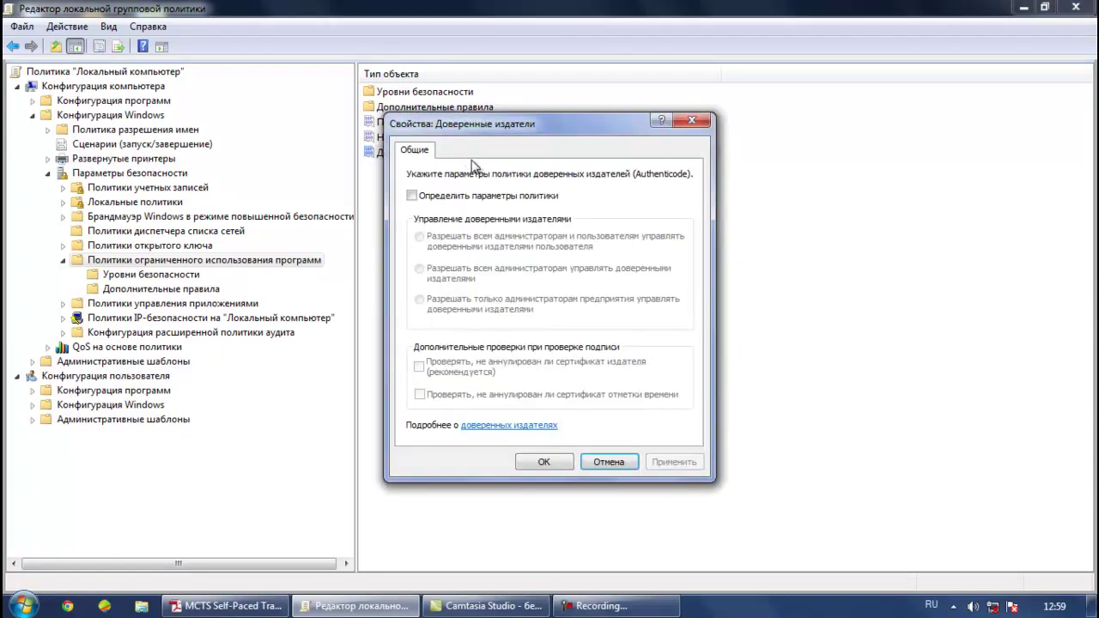
click(505, 197)
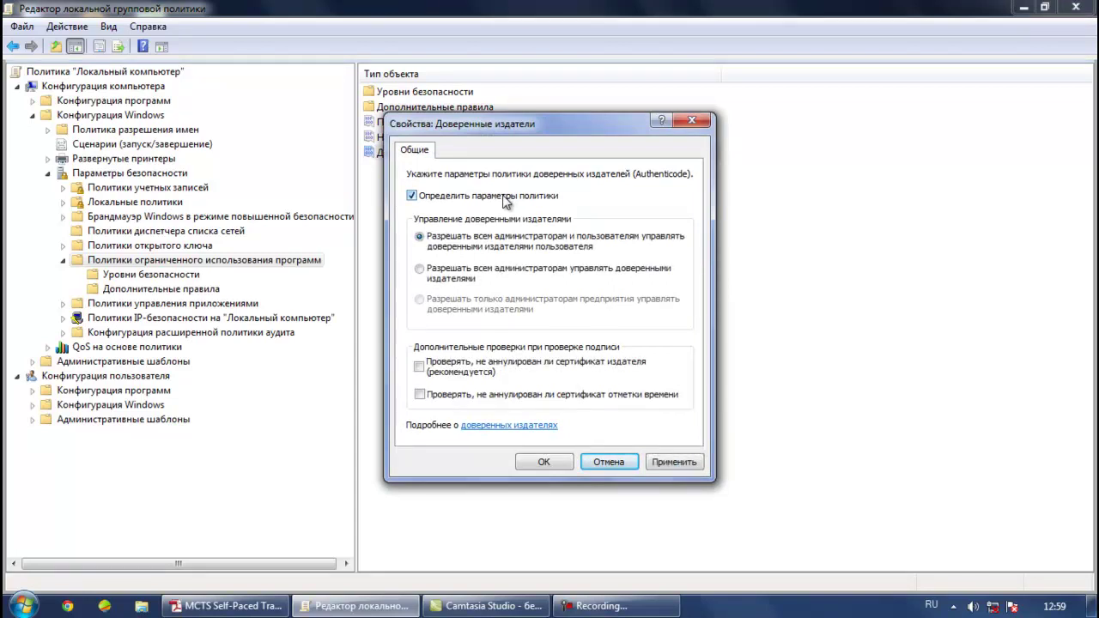
click(450, 237)
click(691, 123)
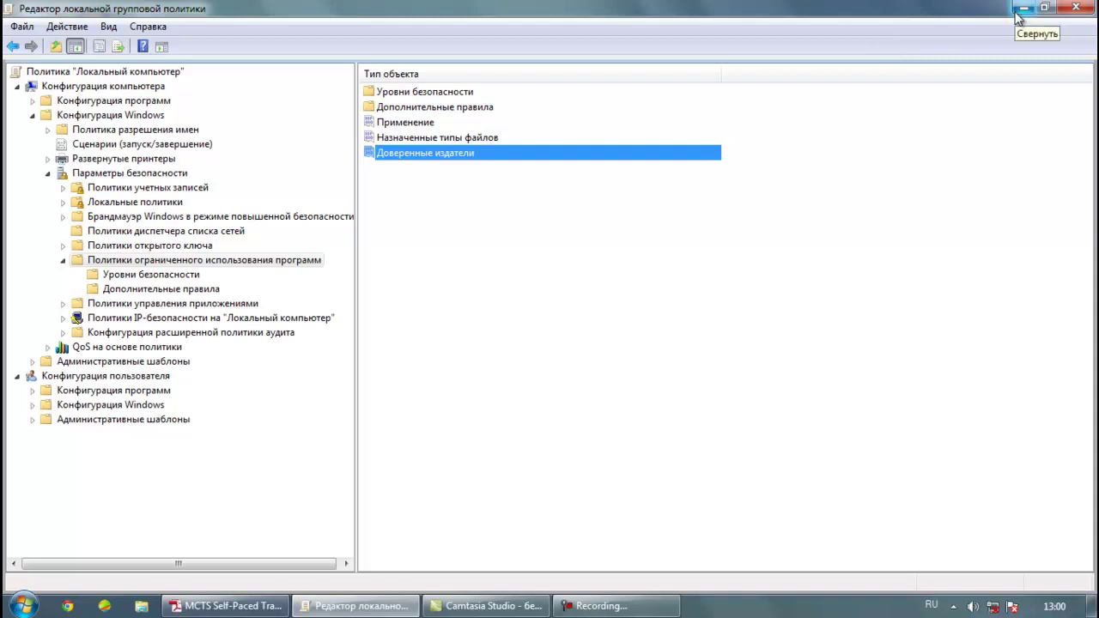
Open AppLocker under Политики управления приложениями, look over its overview, and go to Исполняемые правила
click(58, 304)
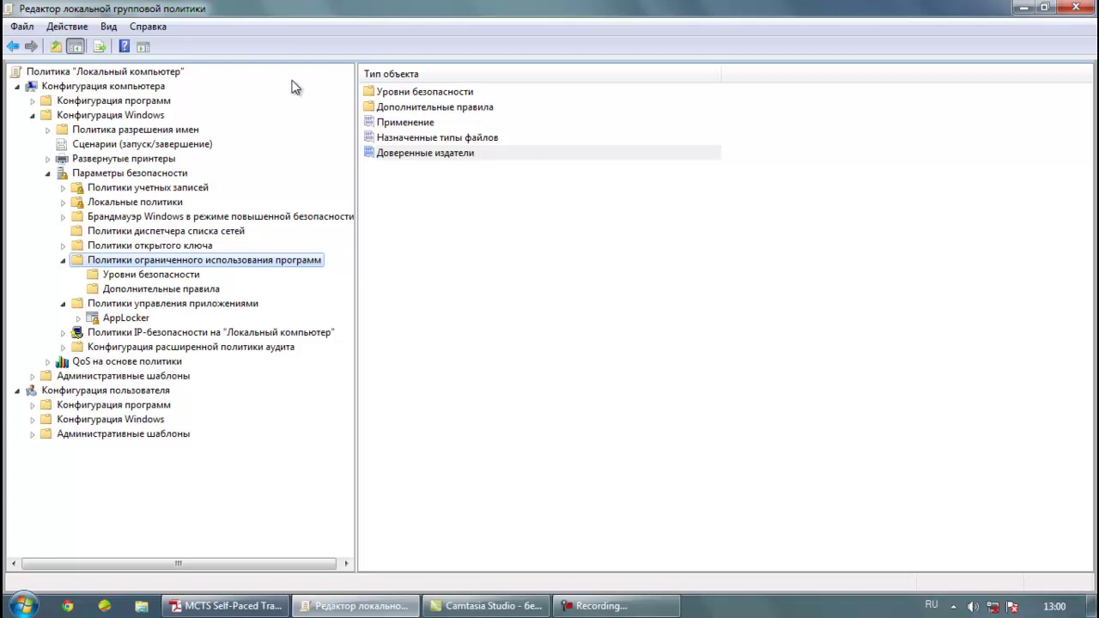
click(108, 319)
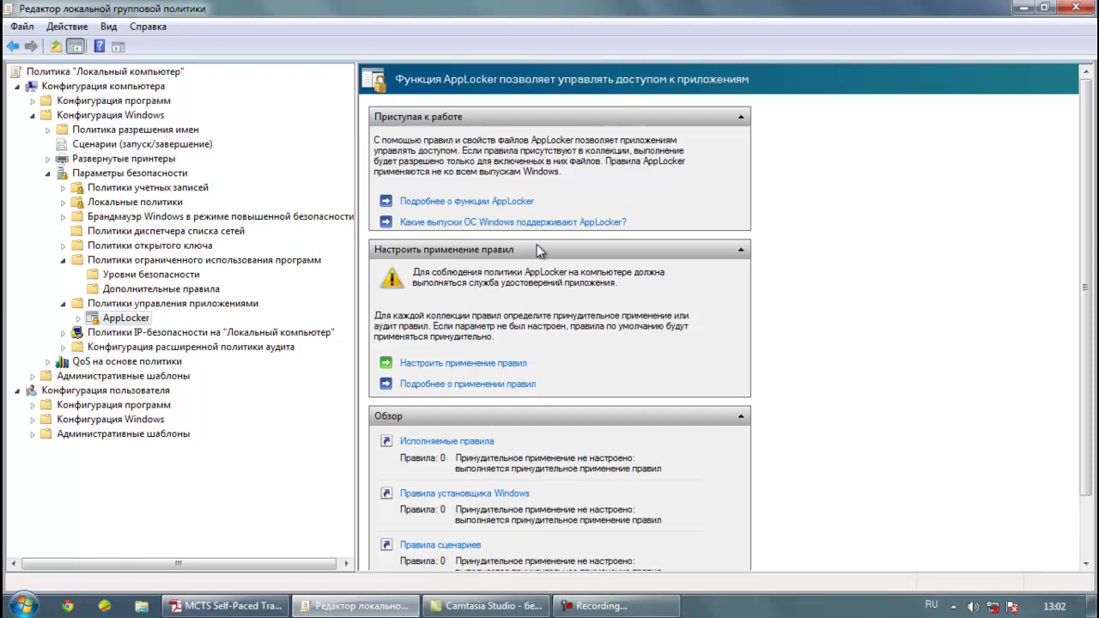
scroll(824, 143, down, 2)
click(432, 369)
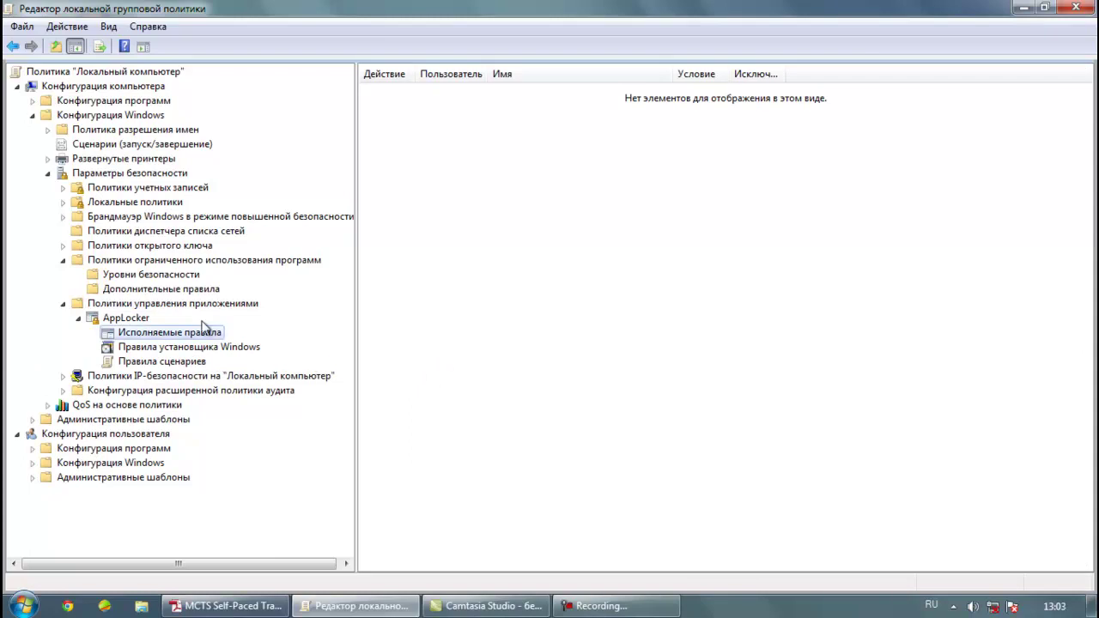
Start a new rule in Исполняемые правила, keeping the action Разрешить and the group Все
right_click(175, 346)
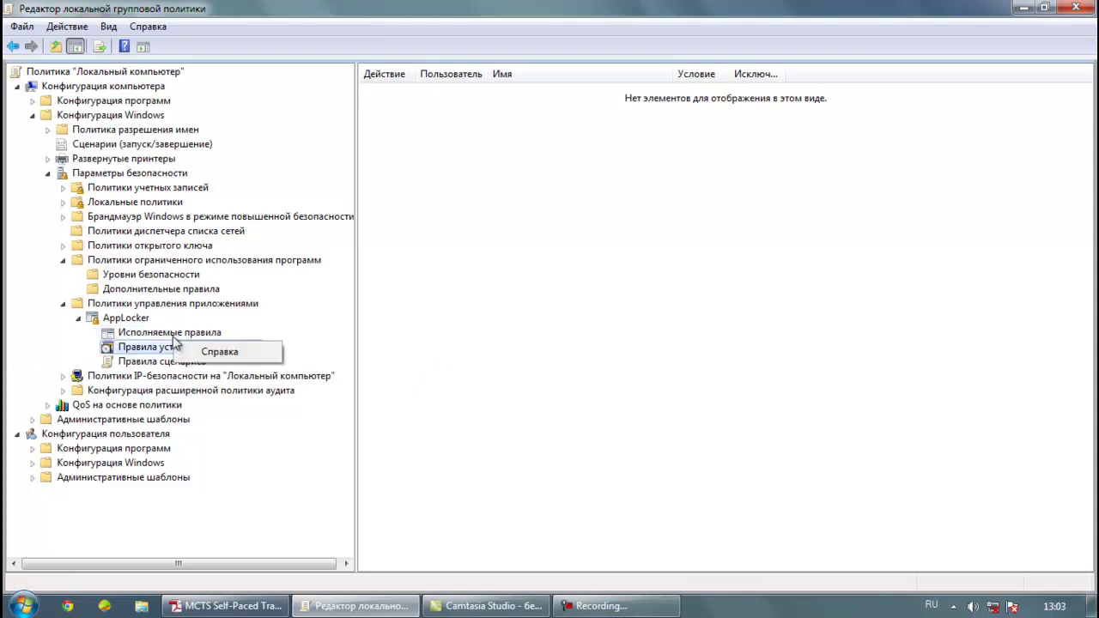
right_click(173, 337)
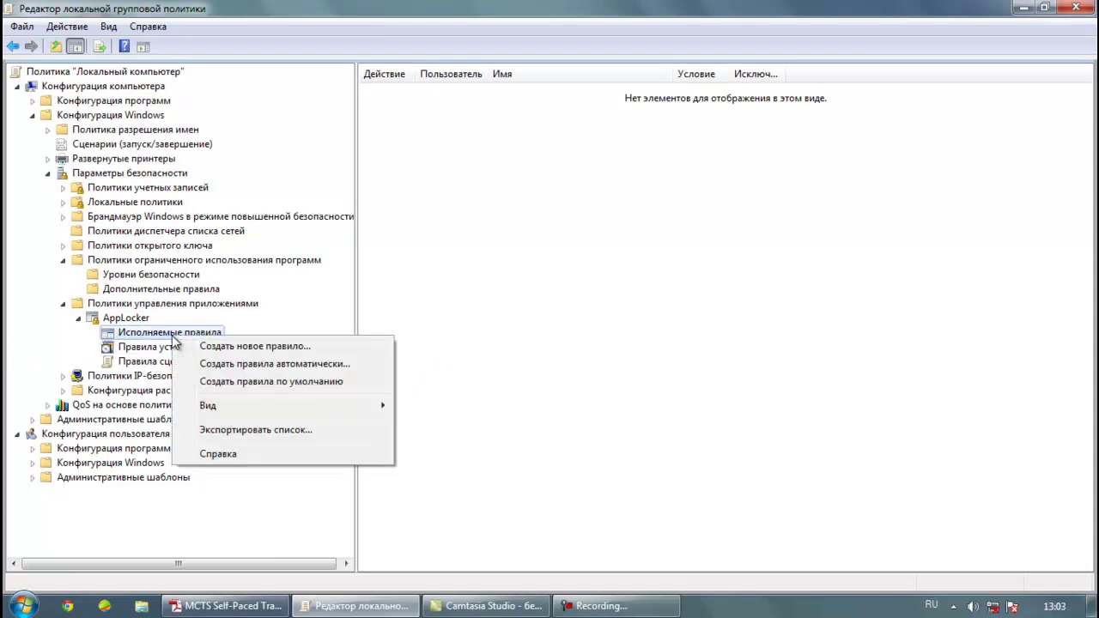
click(227, 348)
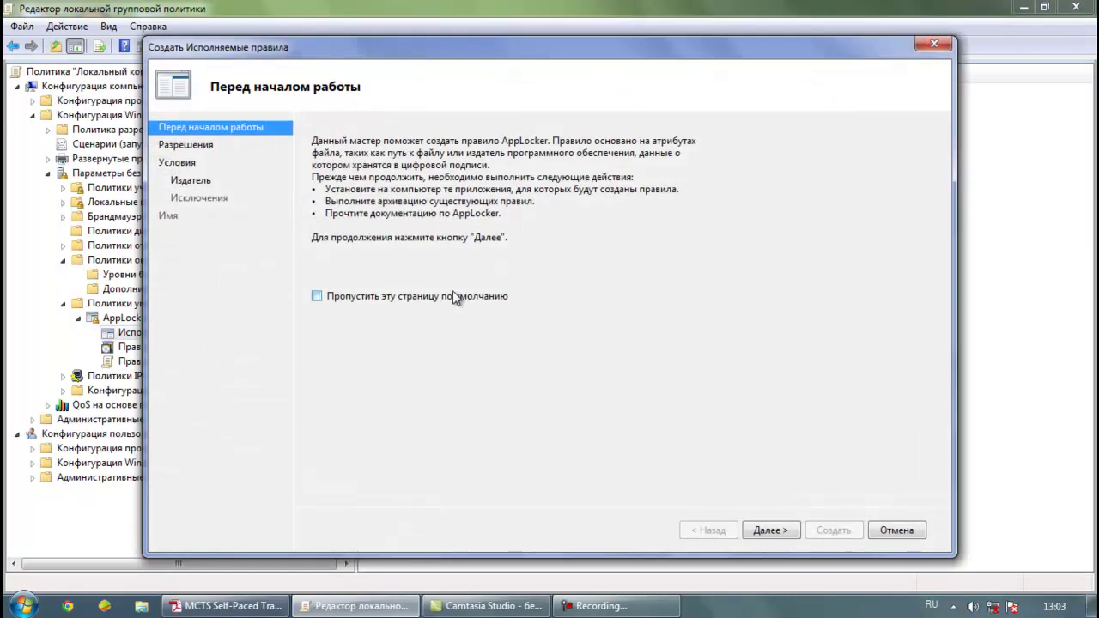
click(777, 531)
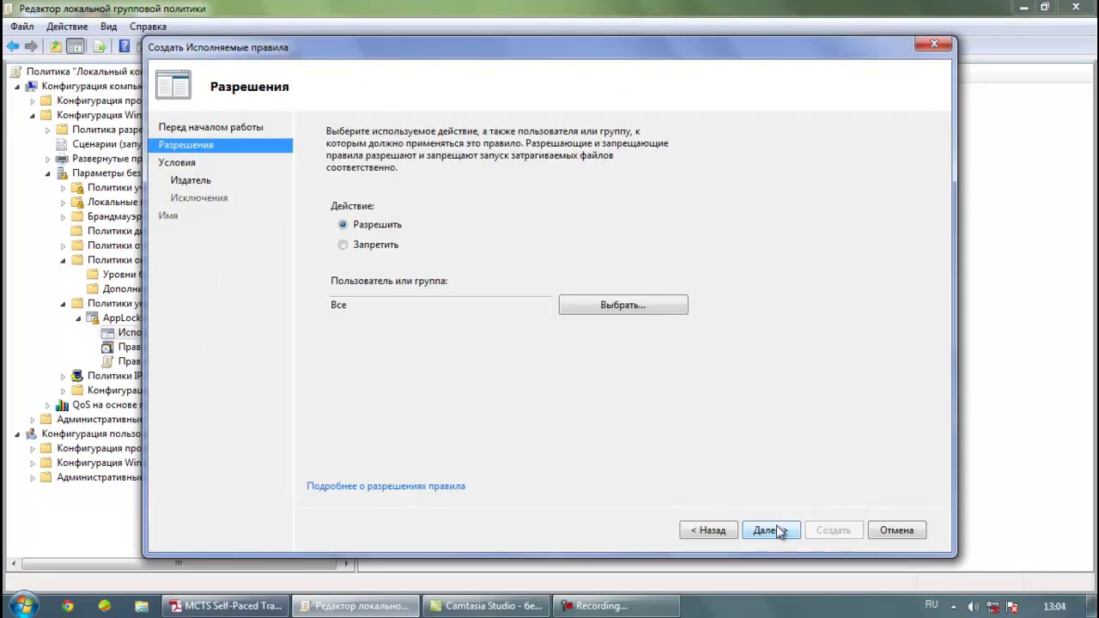
click(644, 306)
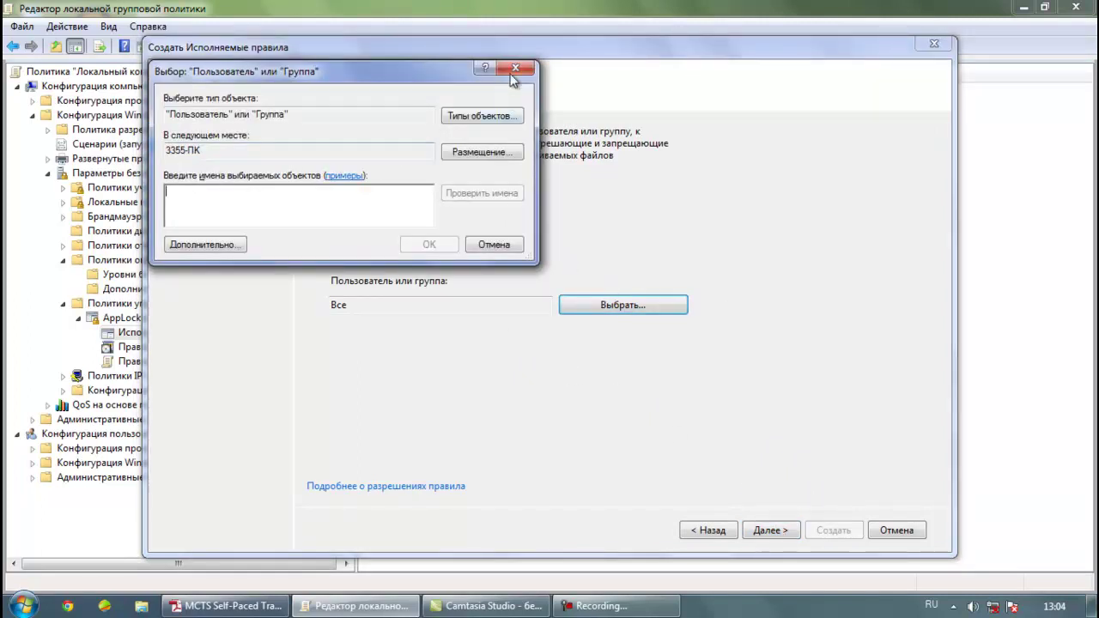
click(508, 76)
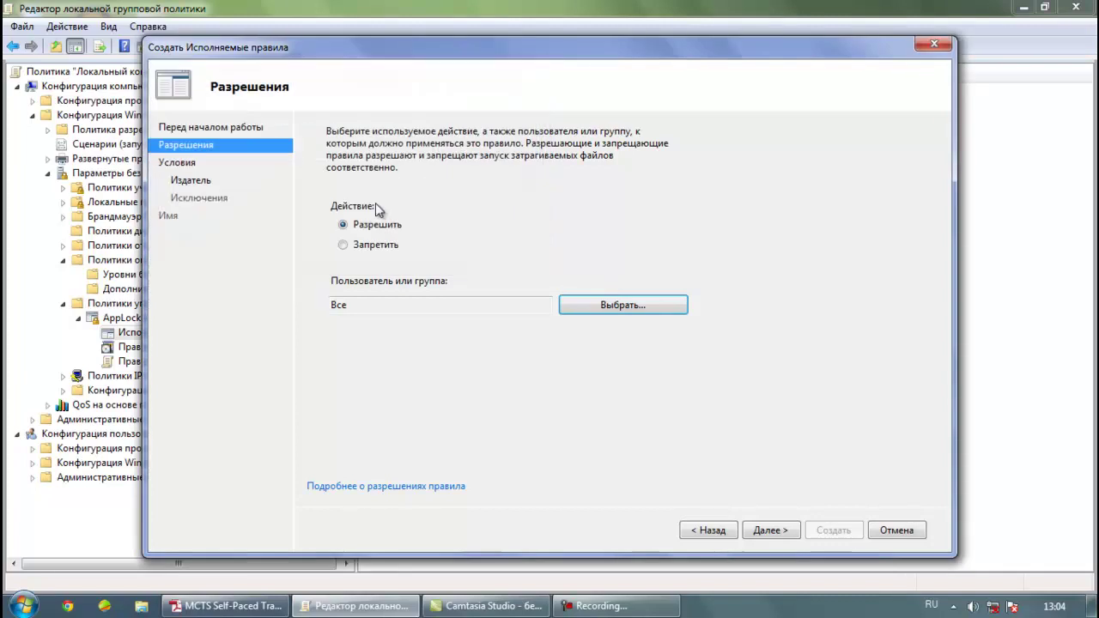
click(774, 532)
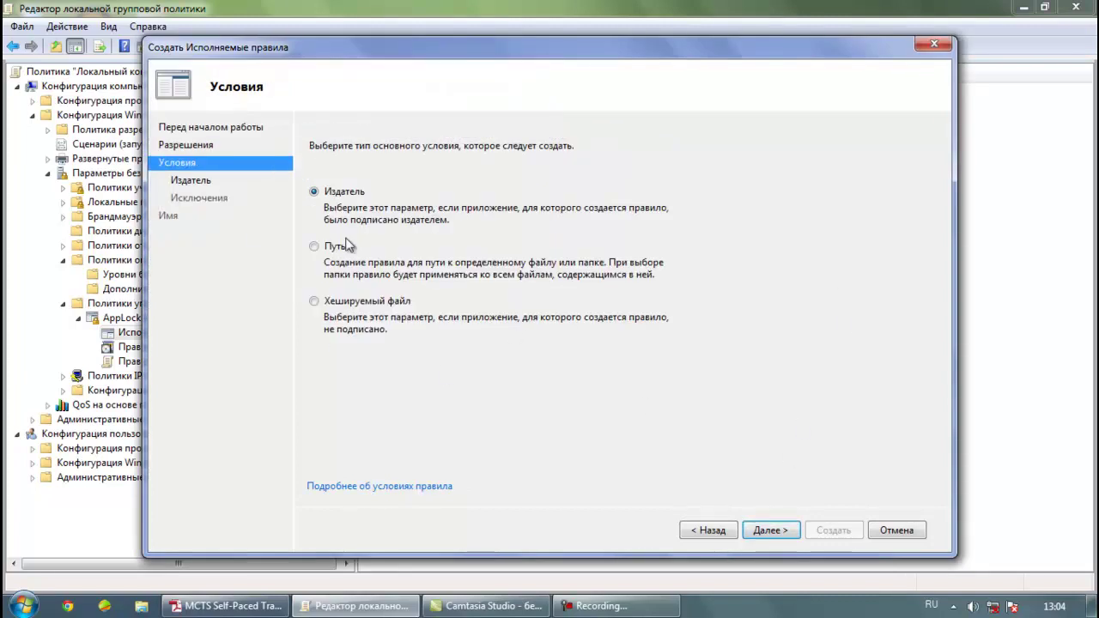
Base the rule on the Путь condition and select the file %PROGRAMFILES%\AIMP3\AIMP3.exe
click(334, 249)
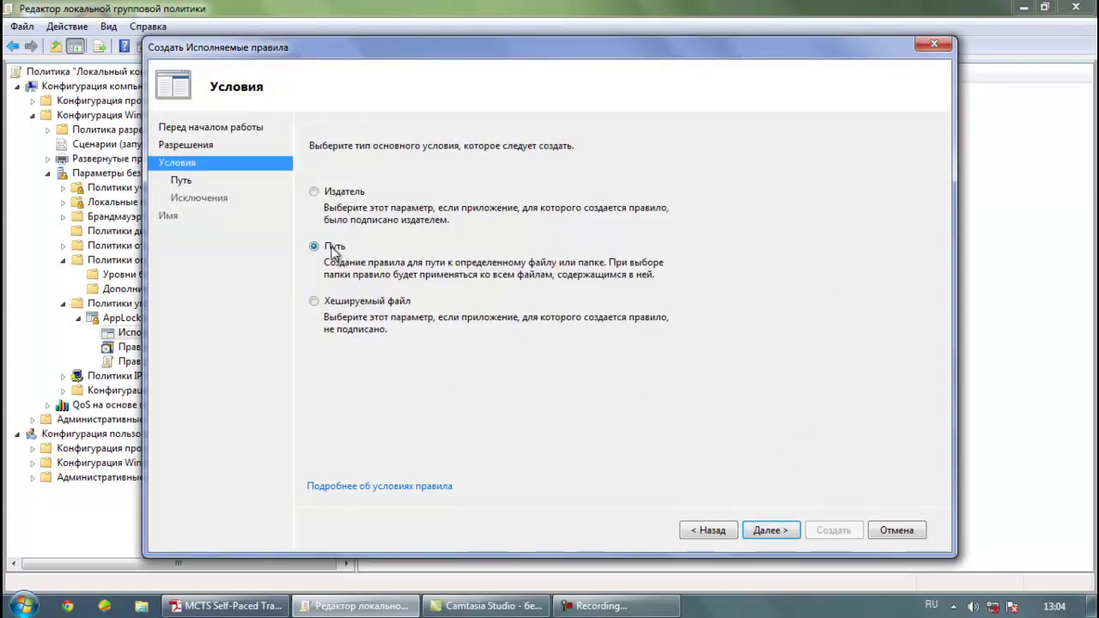
click(783, 532)
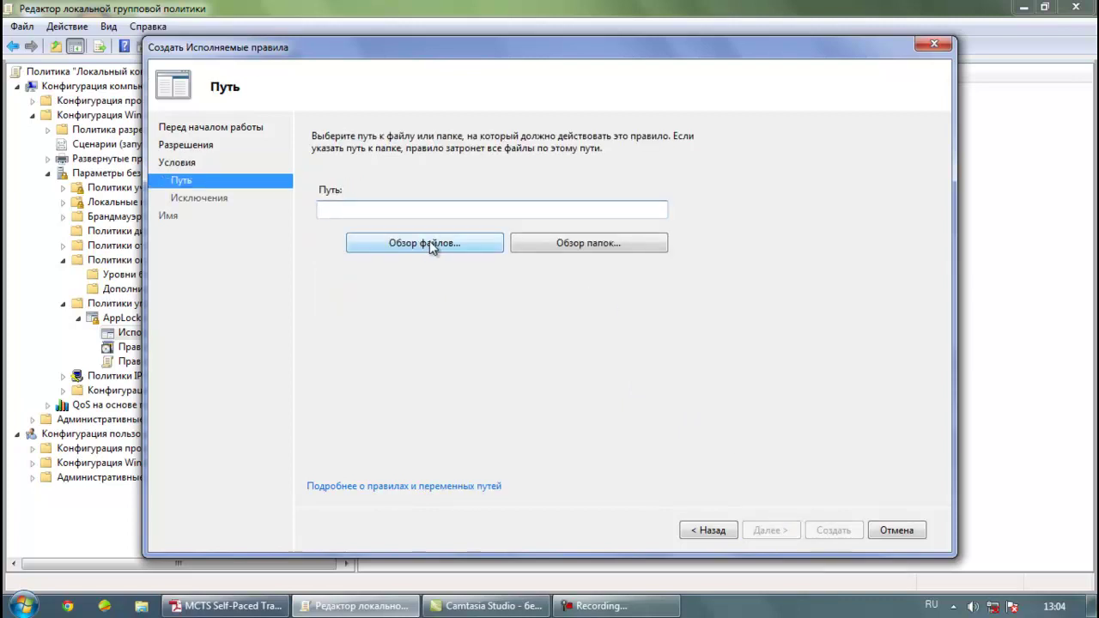
click(452, 243)
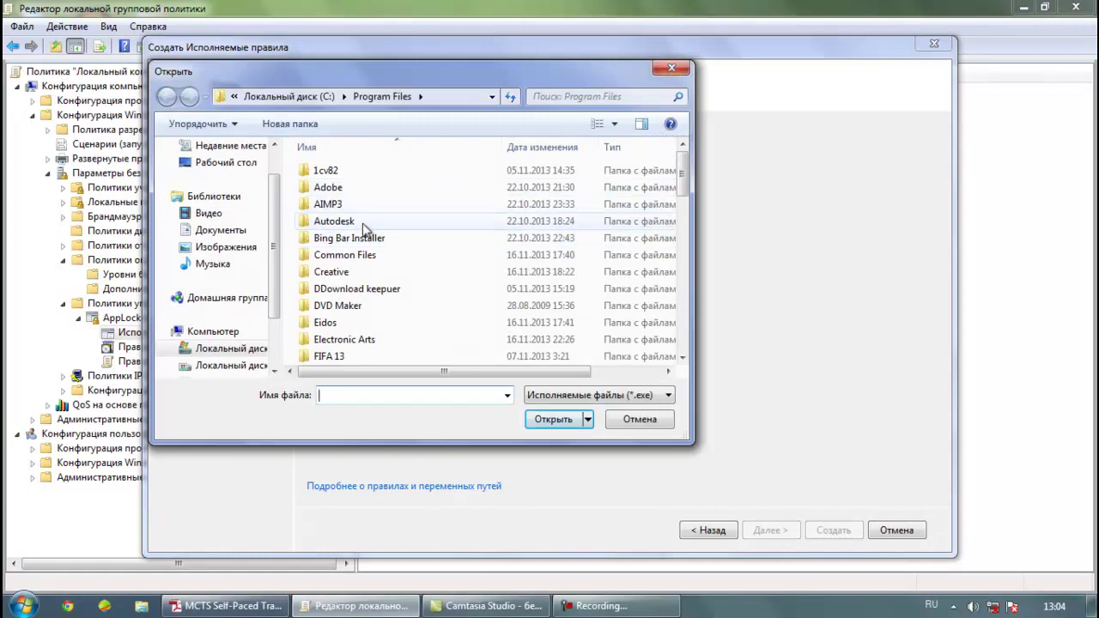
double_click(342, 207)
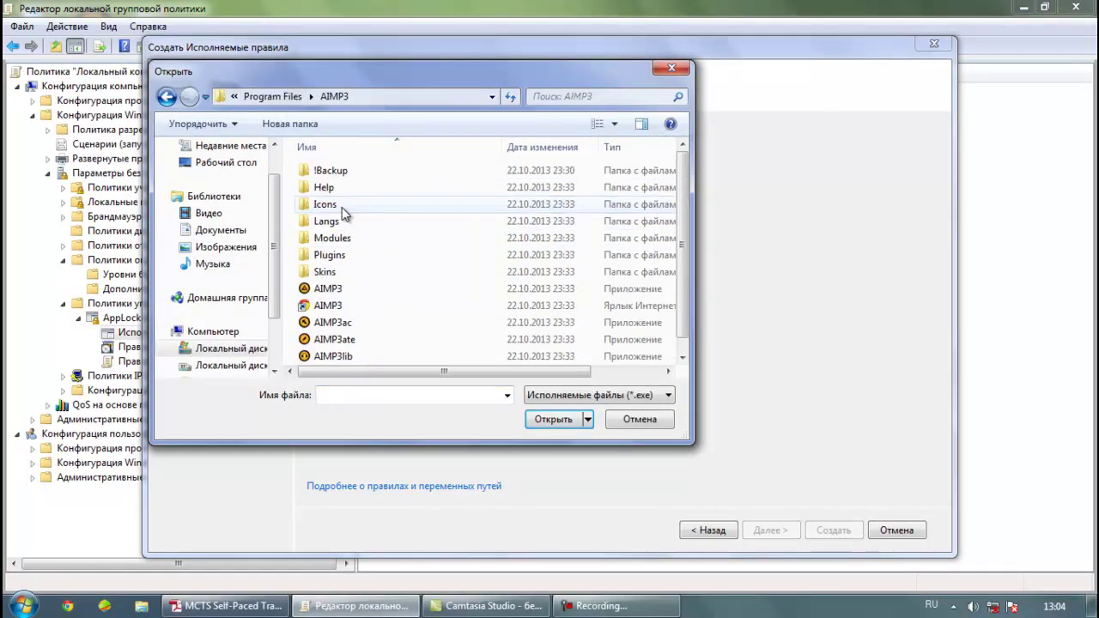
double_click(356, 290)
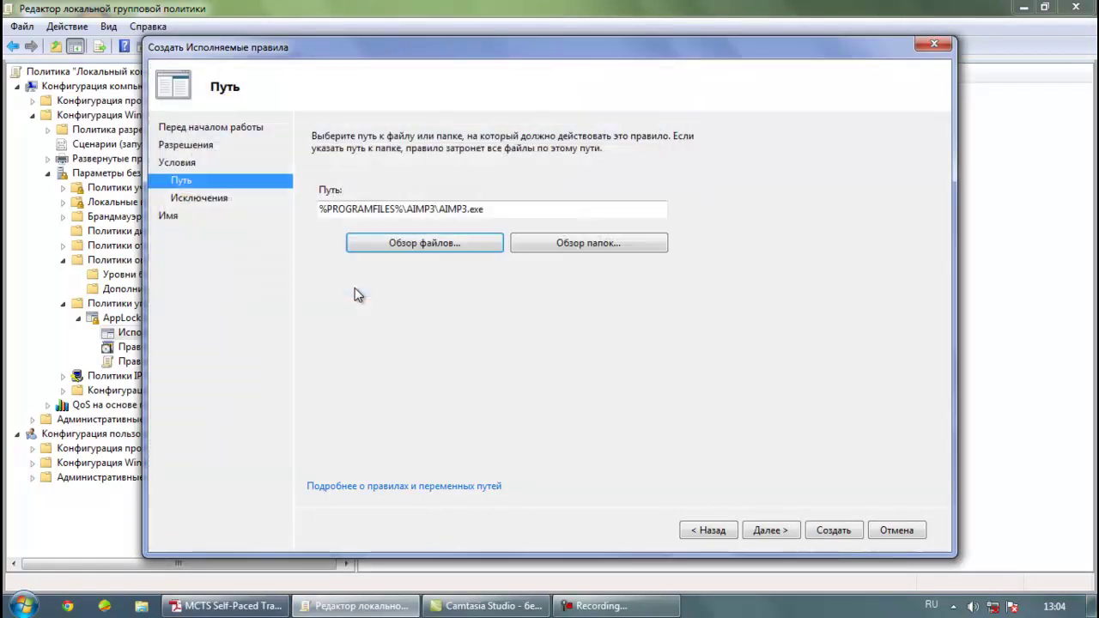
Check the exception types offered for the path rule and proceed to its name and description without adding any exception
click(770, 531)
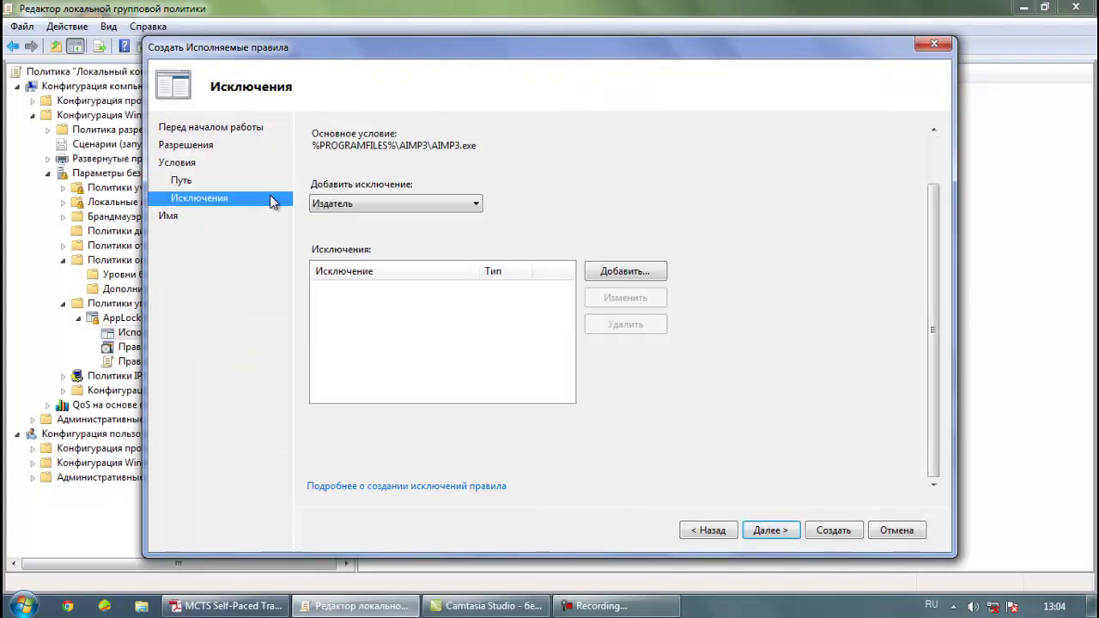
click(407, 206)
click(408, 207)
click(407, 206)
click(406, 205)
click(781, 530)
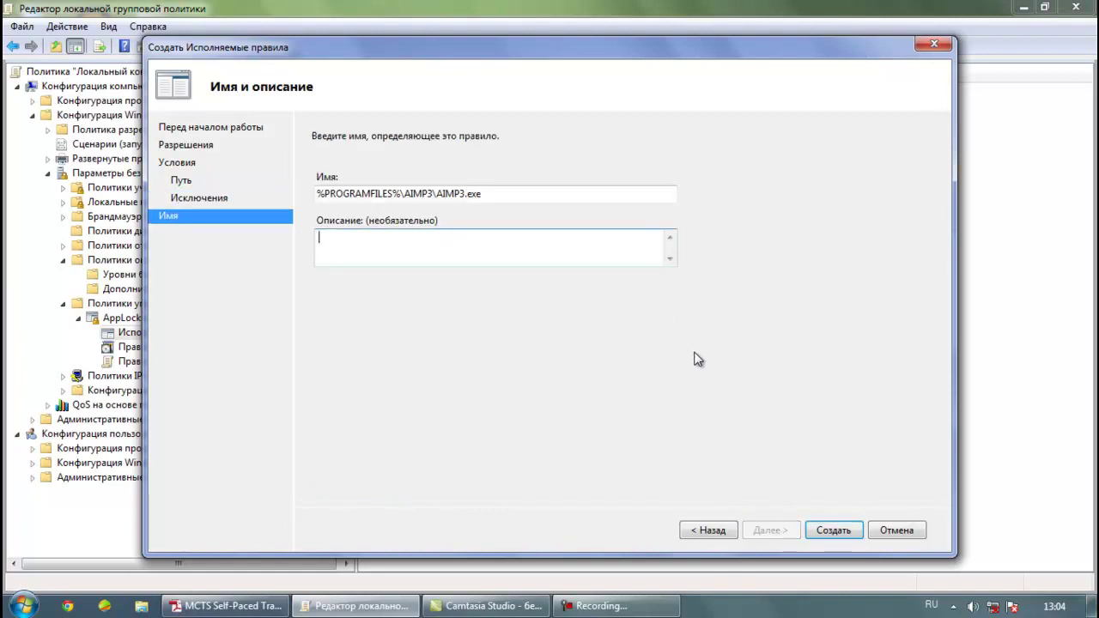
Enter the description amp3, create the AIMP3.exe rule, and agree to create the default rules as well
text(фзь3)
key(BackSpace)
key(BackSpace)
key(BackSpace)
key(BackSpace)
key(alt+shift)
text(m)
key(BackSpace)
text(z)
key(BackSpace)
text(amp3)
click(844, 529)
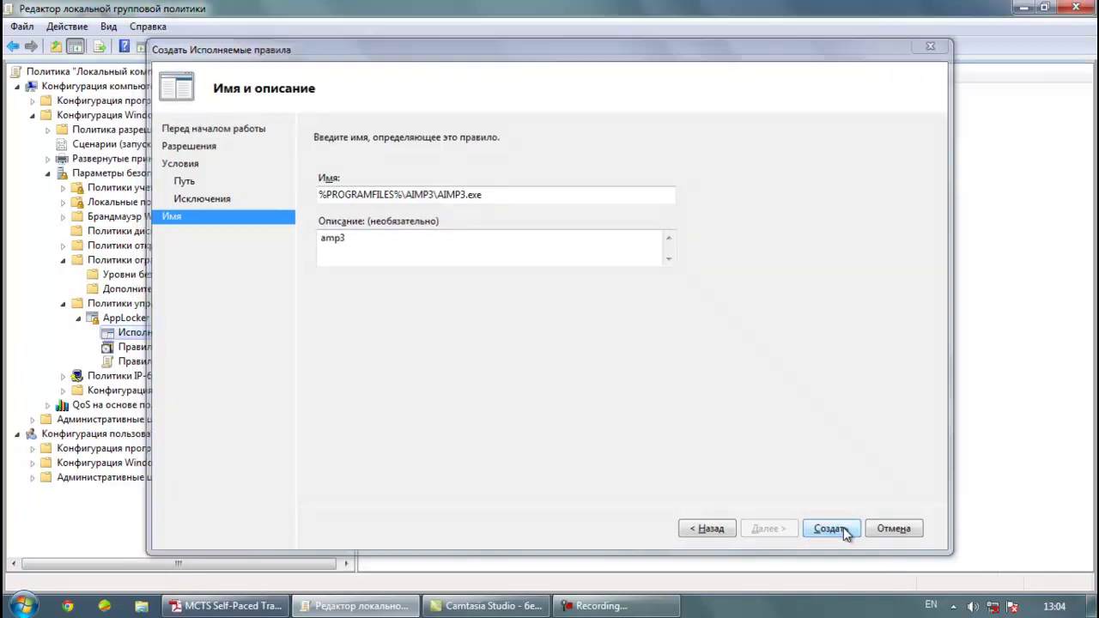
click(633, 393)
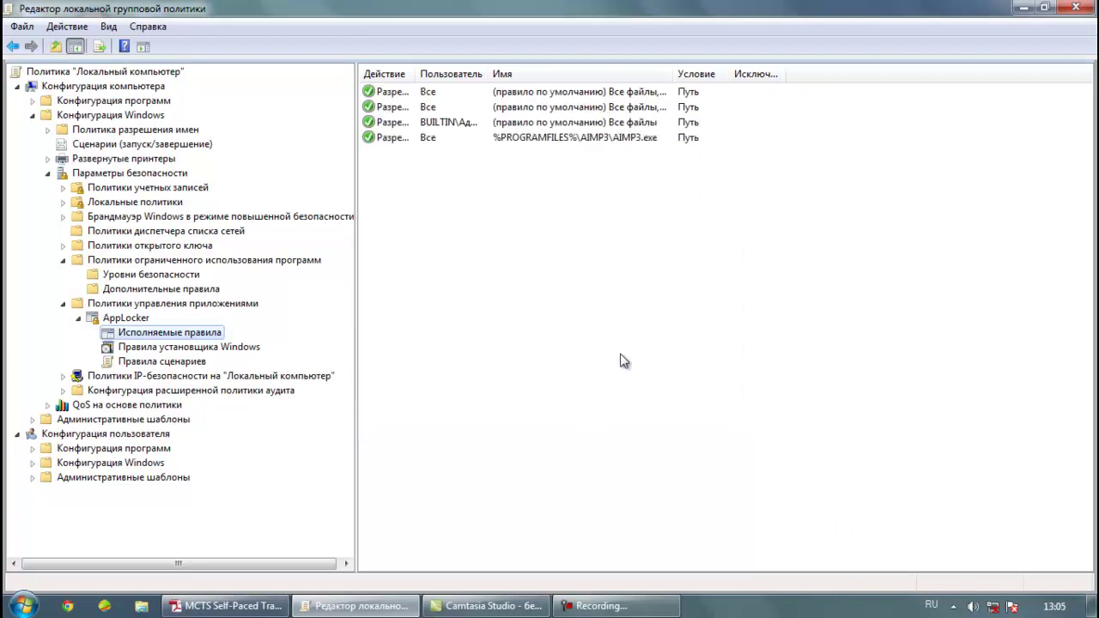
Widen the Имя, Пользователь and Действие columns of the executable rules list to show their full contents
click(388, 139)
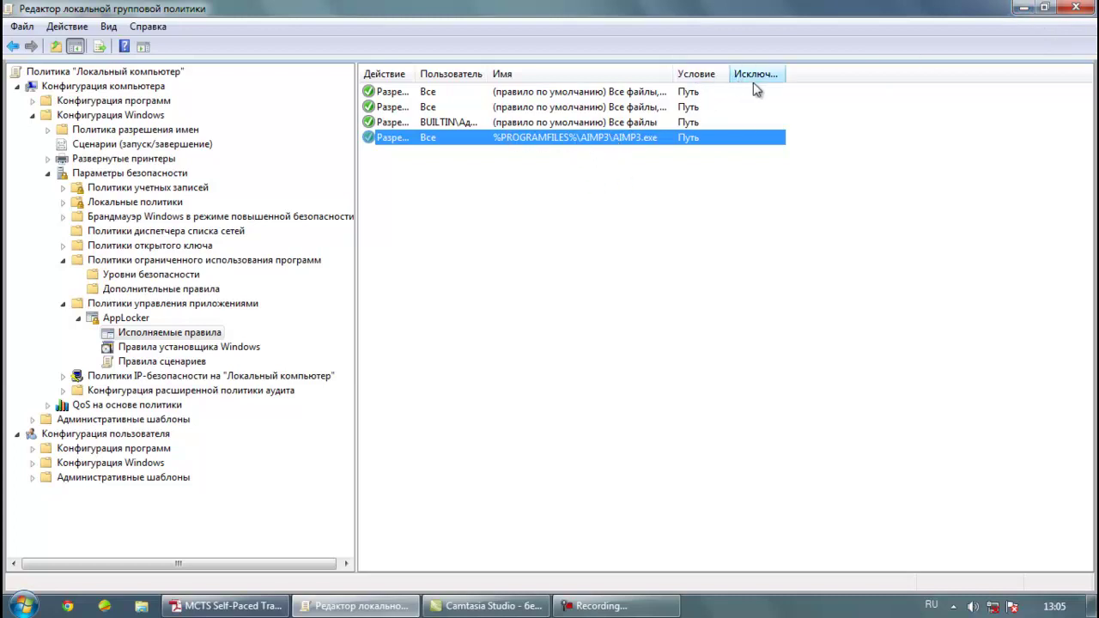
drag(672, 70, 857, 74)
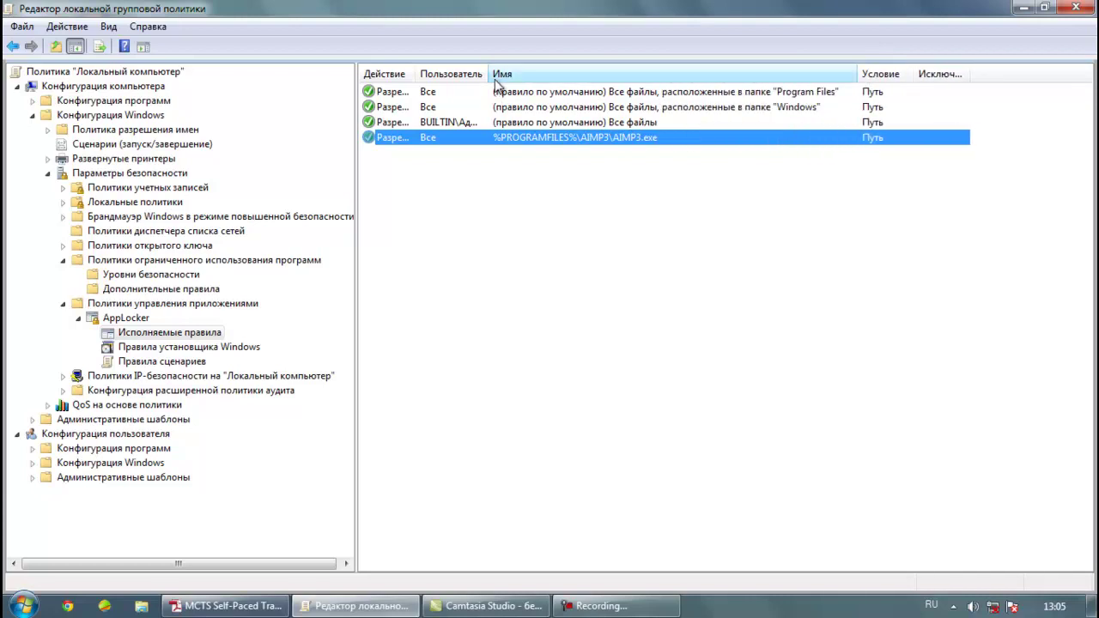
drag(490, 74, 562, 74)
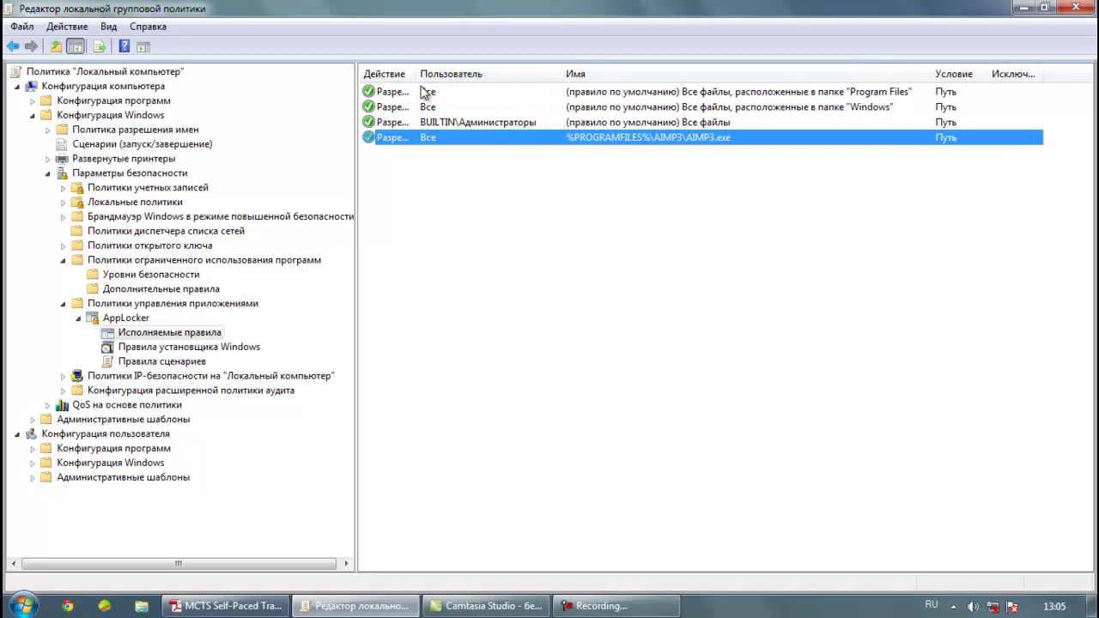
drag(420, 74, 478, 75)
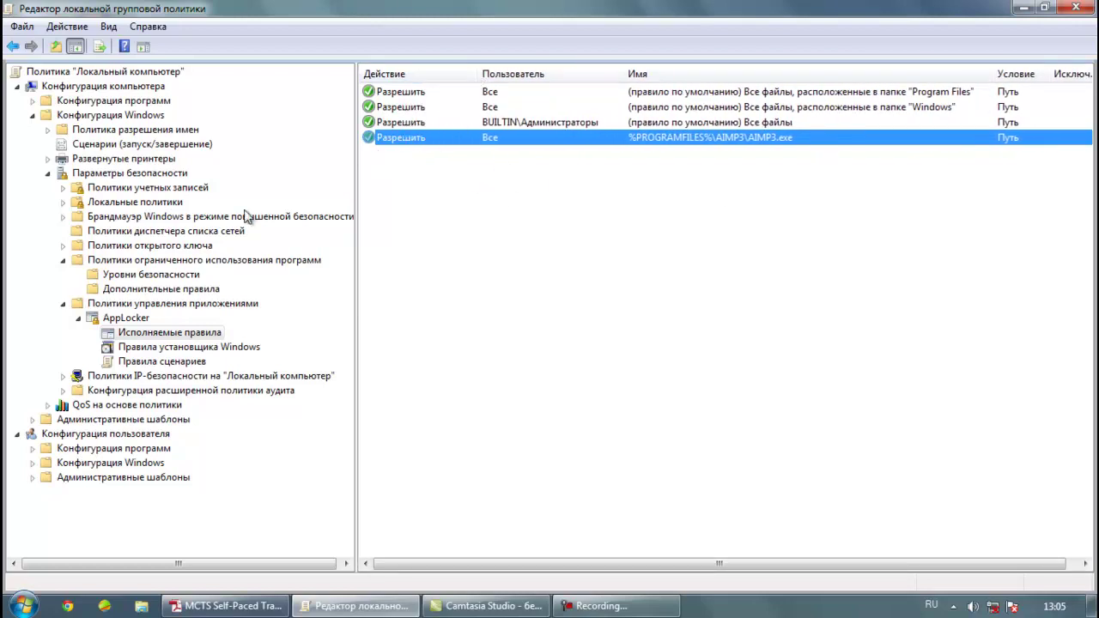
Delete the C:\Program Files\AIMP3\AIMP3.exe path rule from Дополнительные правила
click(93, 289)
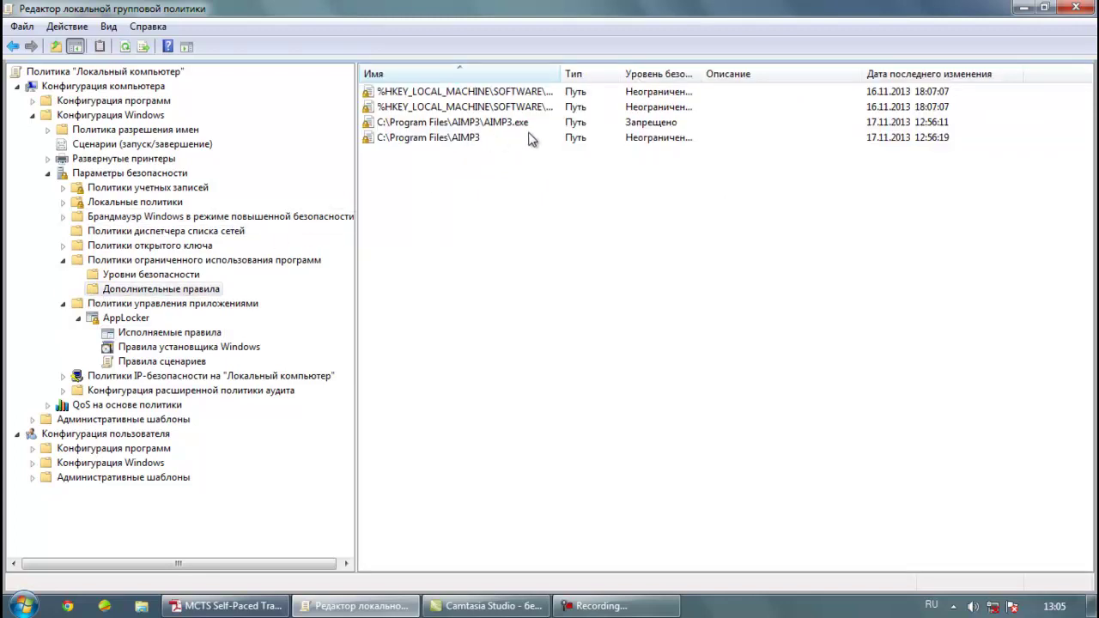
click(456, 126)
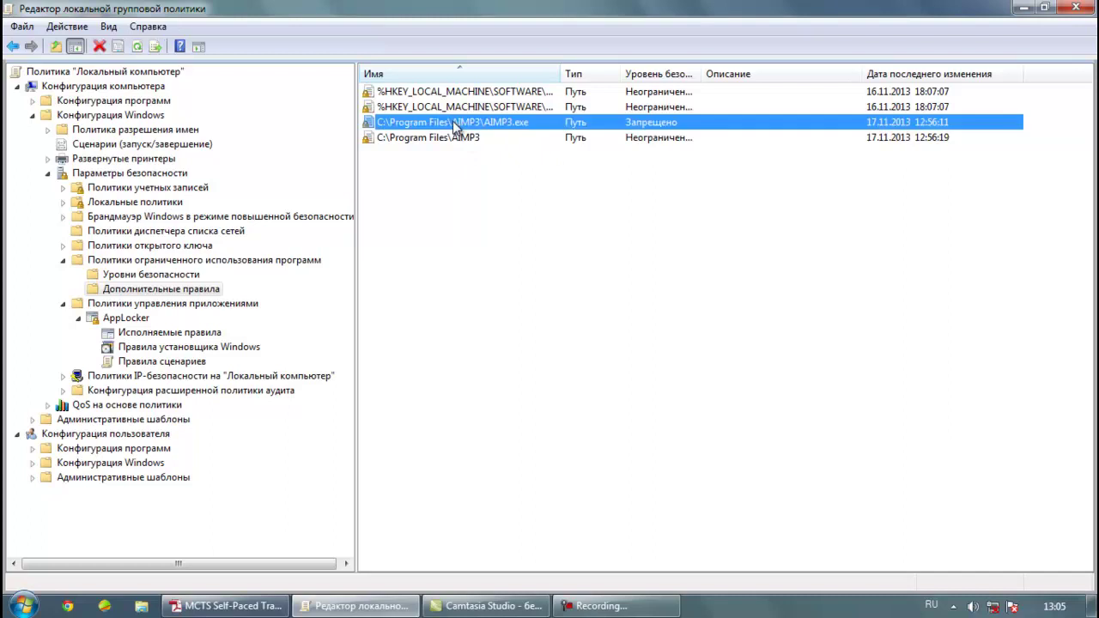
right_click(455, 124)
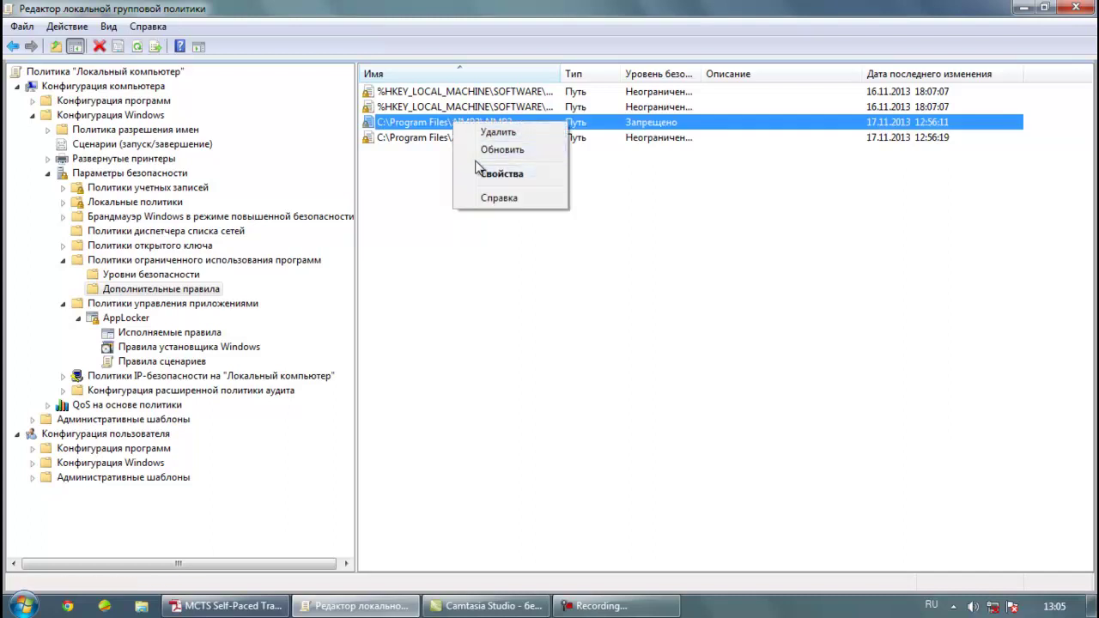
right_click(385, 121)
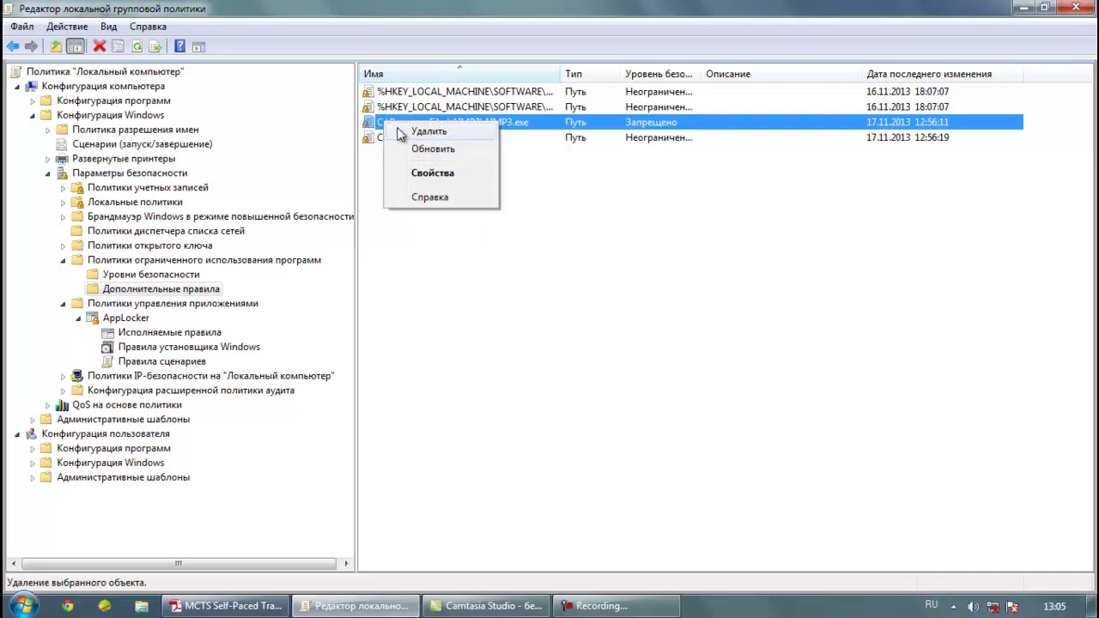
click(414, 132)
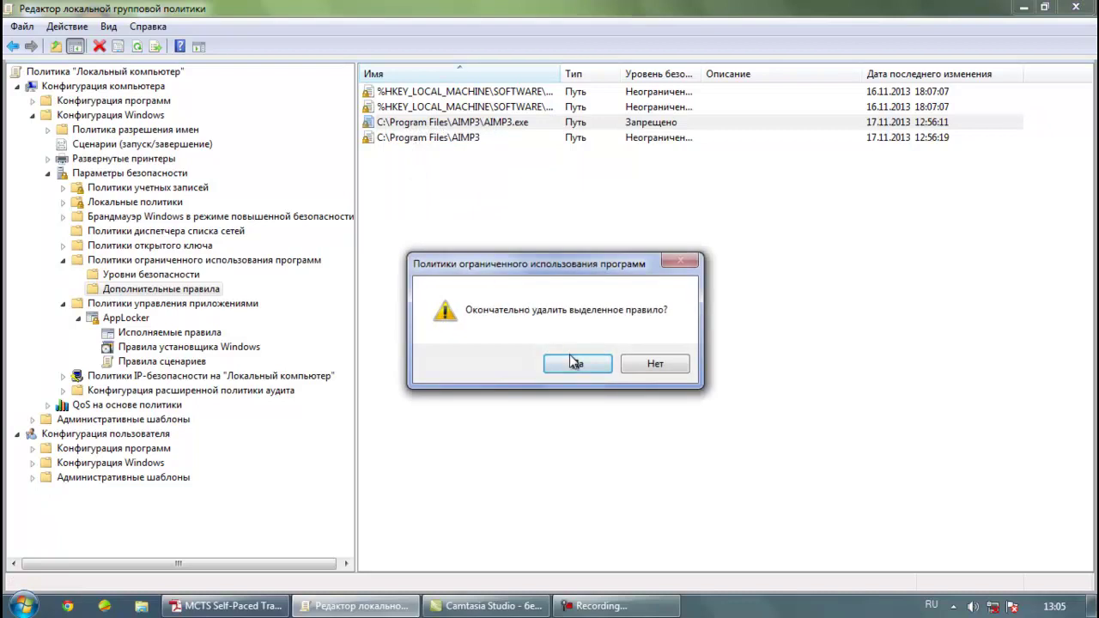
click(572, 361)
Delete the C:\Program Files\AIMP3 folder rule from Дополнительные правила
right_click(400, 125)
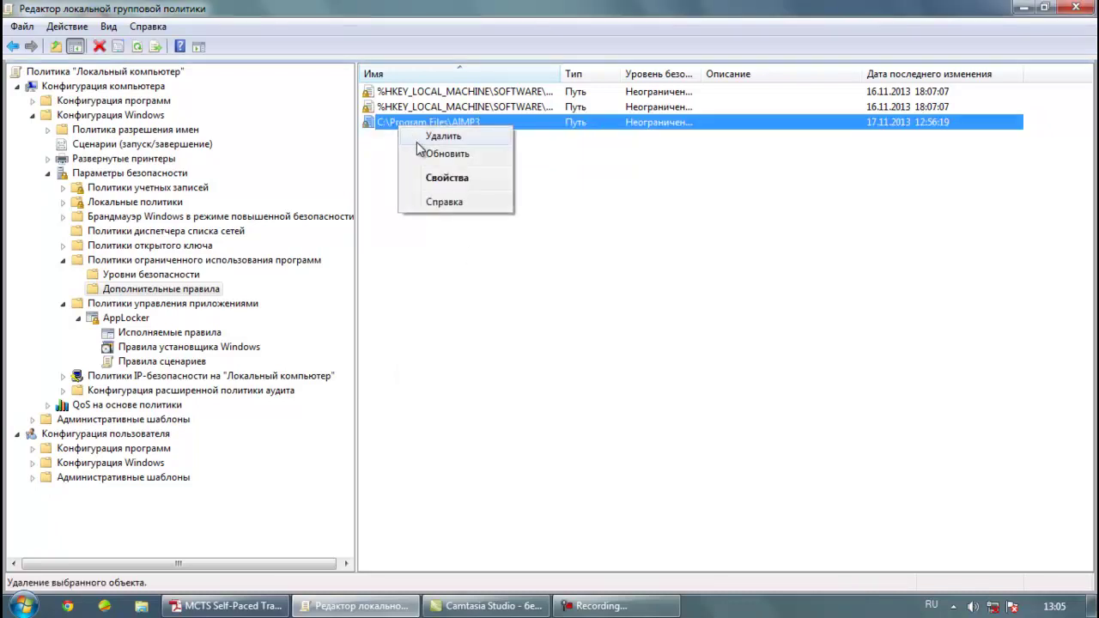
click(433, 136)
click(554, 364)
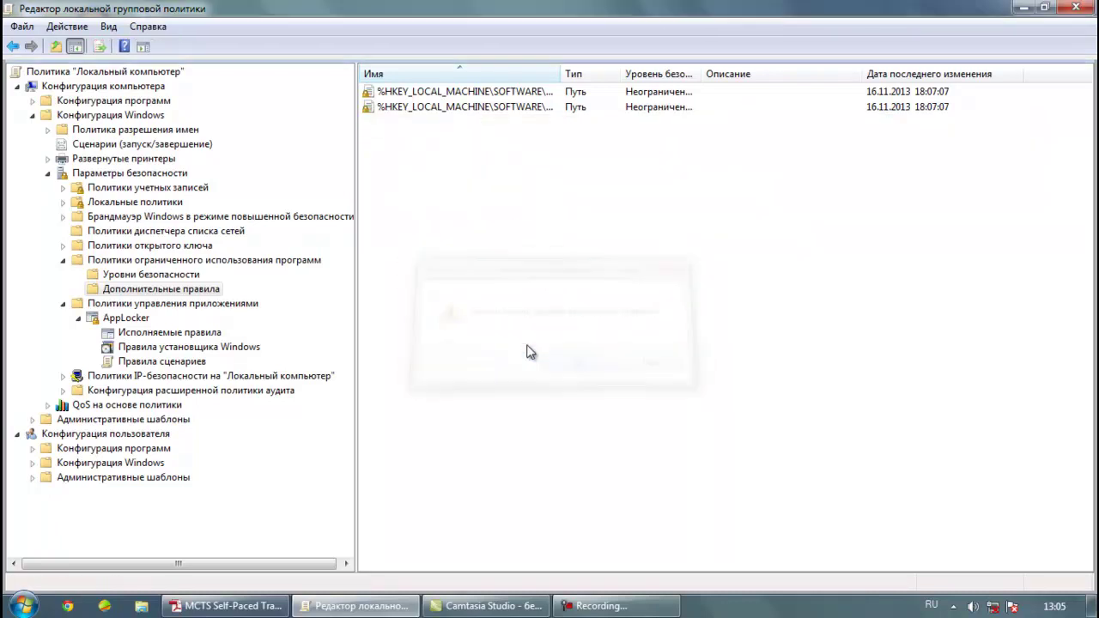
right_click(129, 288)
click(206, 295)
click(694, 116)
Create a hash rule in Дополнительные правила for the AIMP3 application in Program Files\AIMP3 with the security level Запрещено
right_click(151, 288)
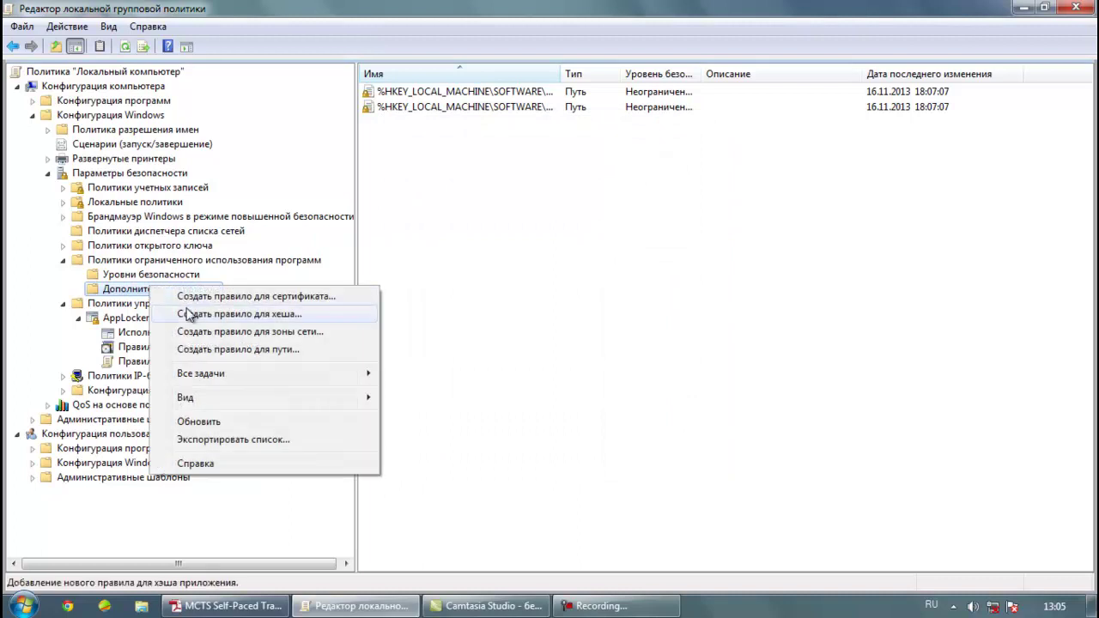
click(215, 314)
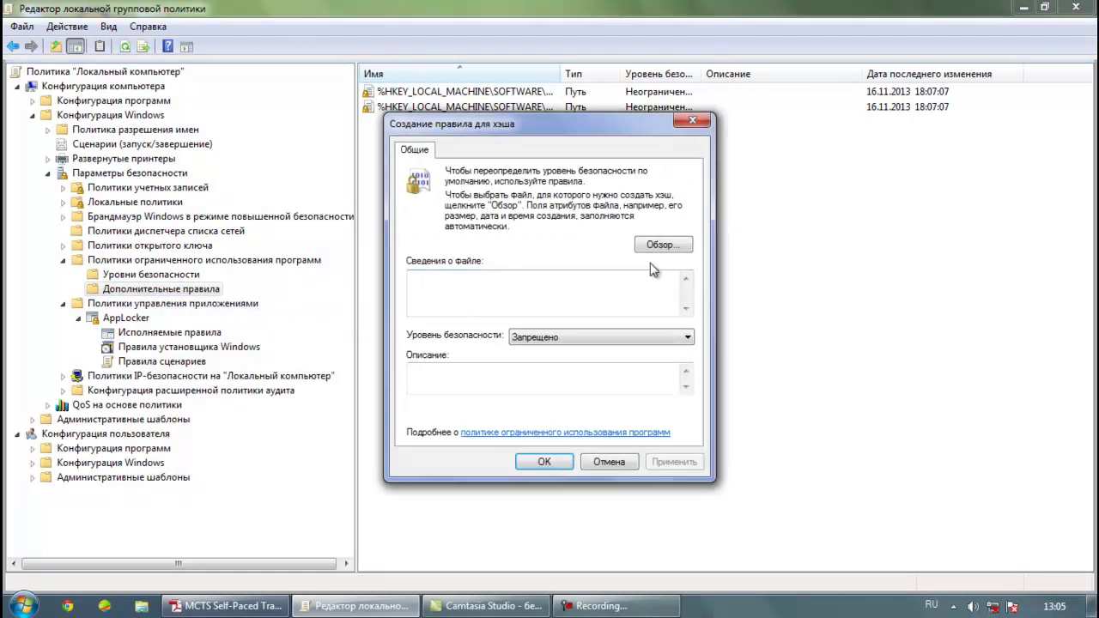
click(663, 245)
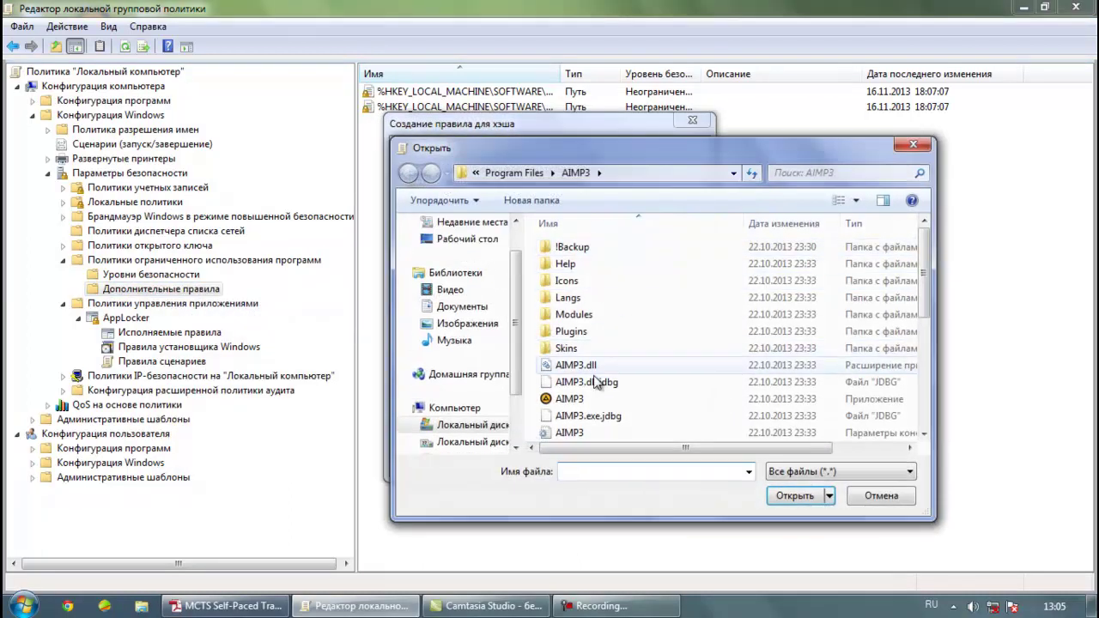
click(569, 399)
click(792, 496)
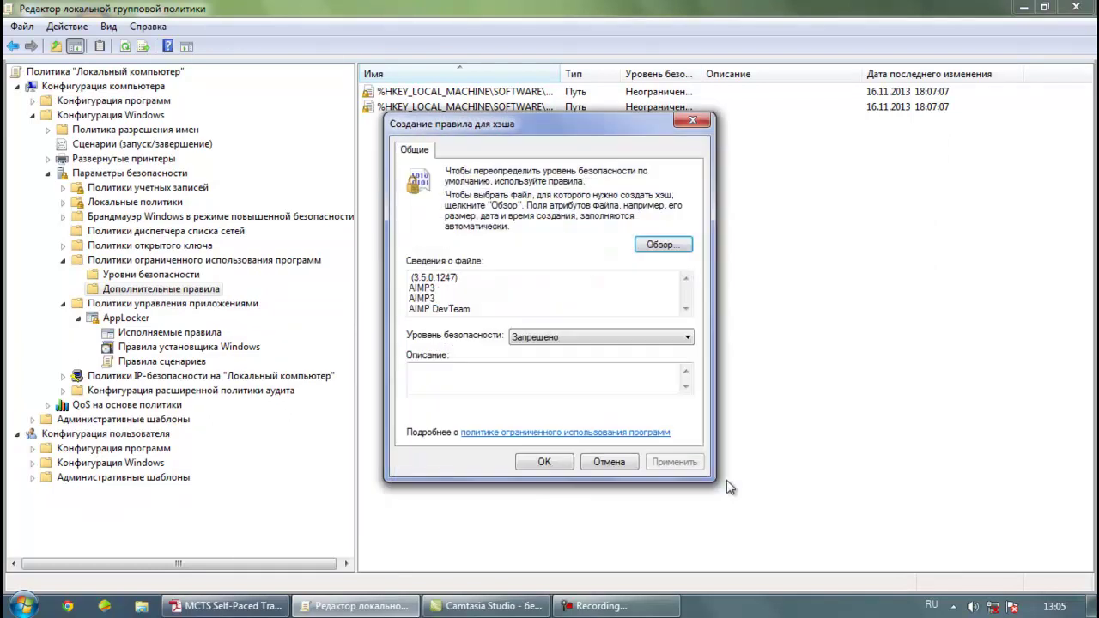
click(548, 463)
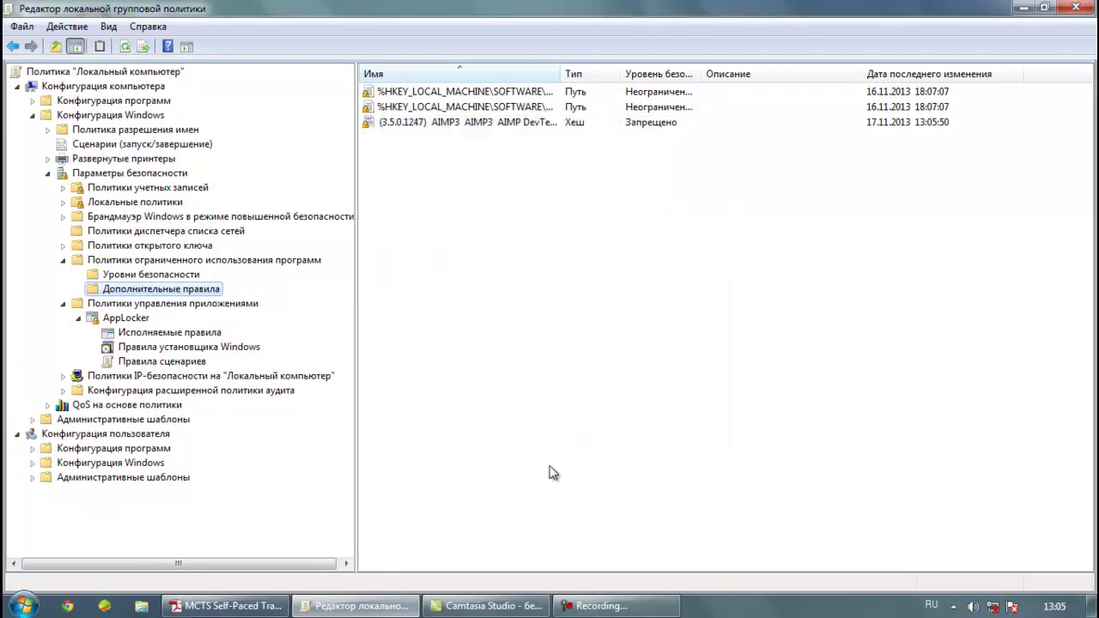
Compare the AIMP3 hash rule in Дополнительные правила with the AIMP3.exe path rule in AppLocker's Исполняемые правила
click(447, 124)
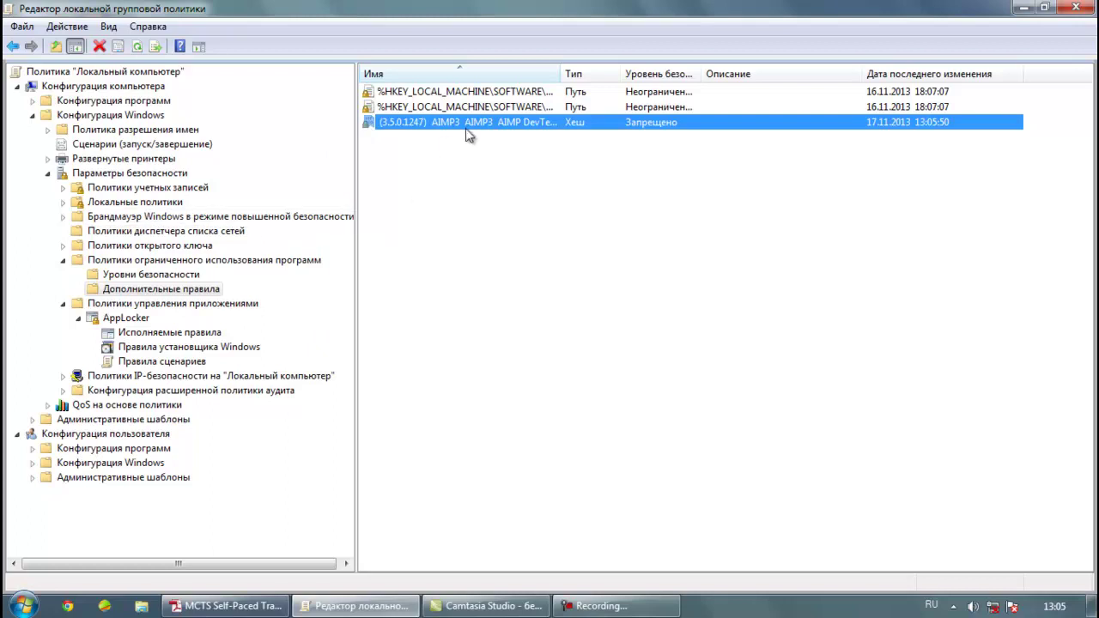
click(131, 334)
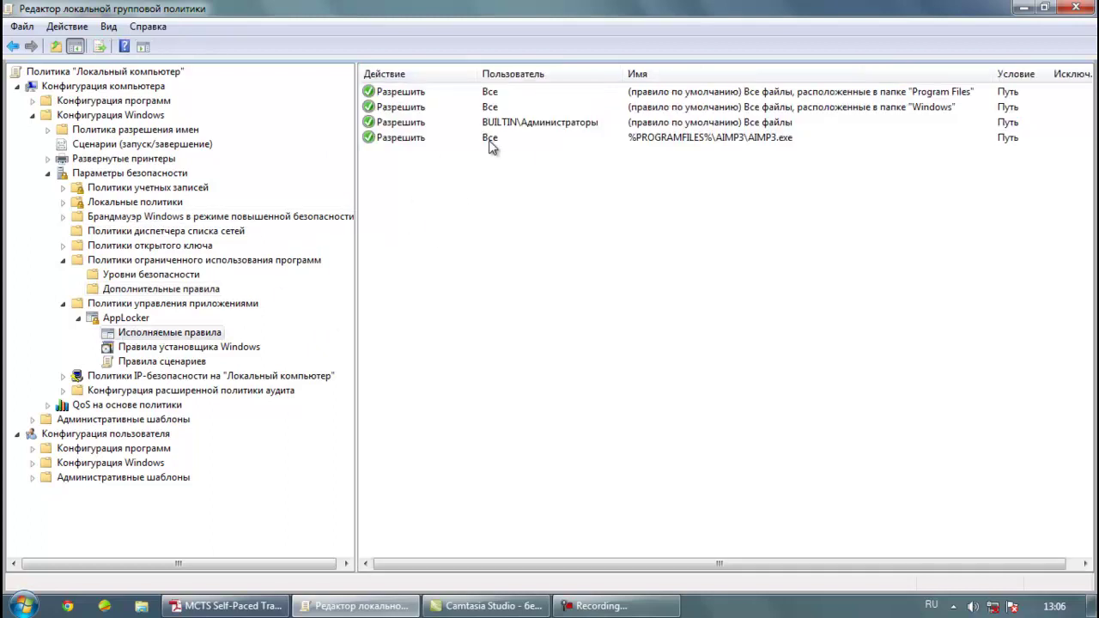
click(396, 142)
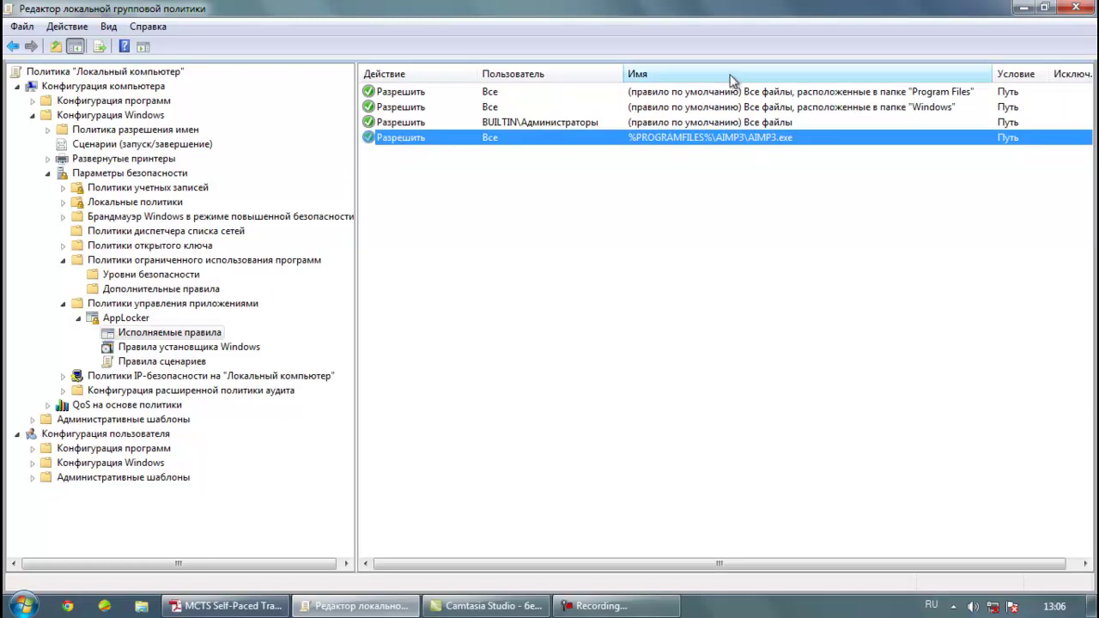
Test the rules by trying to launch AIMP3 from the desktop
click(1020, 8)
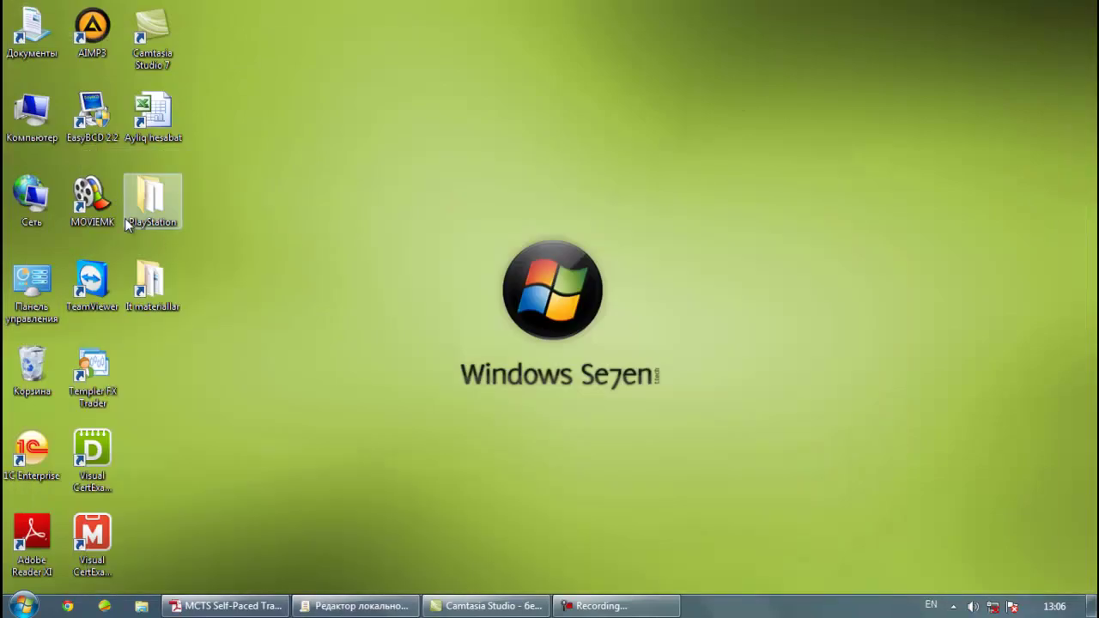
double_click(98, 48)
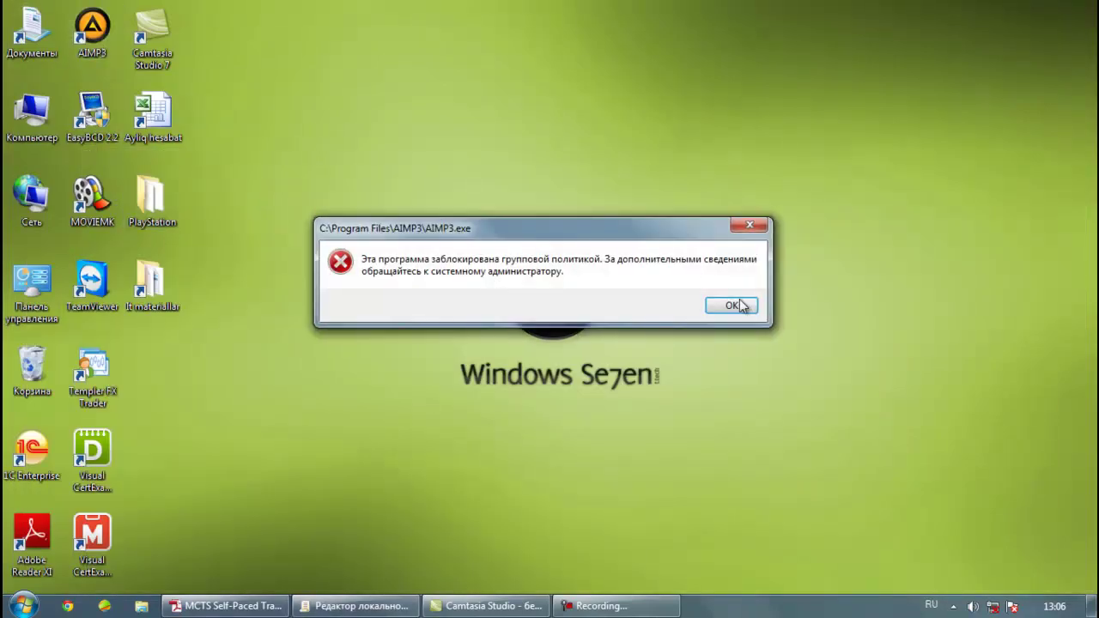
click(736, 305)
click(630, 611)
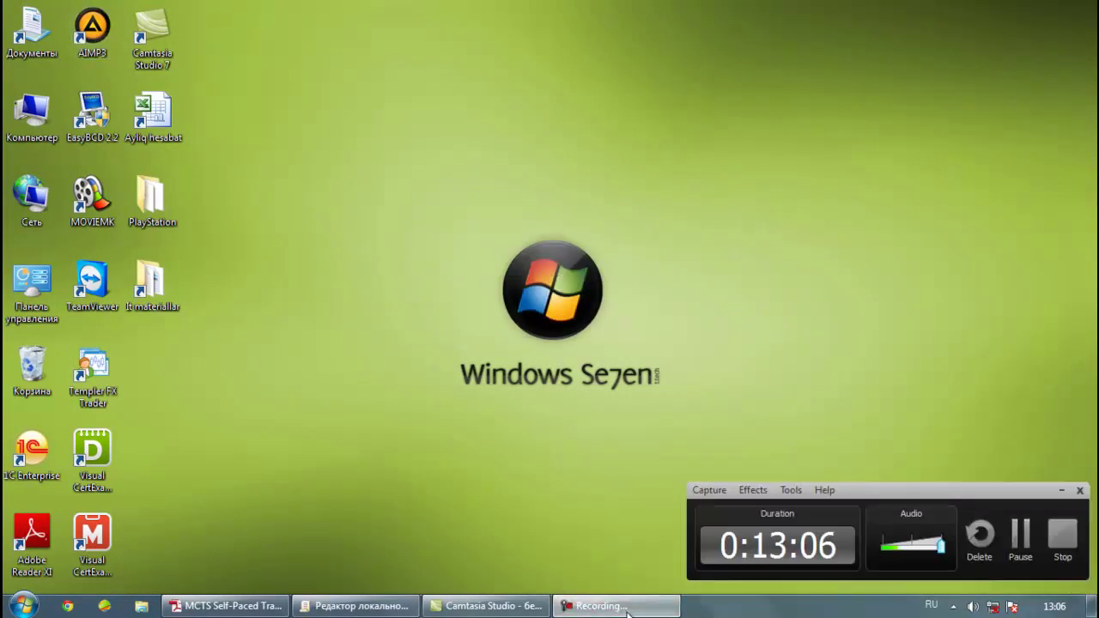
click(626, 611)
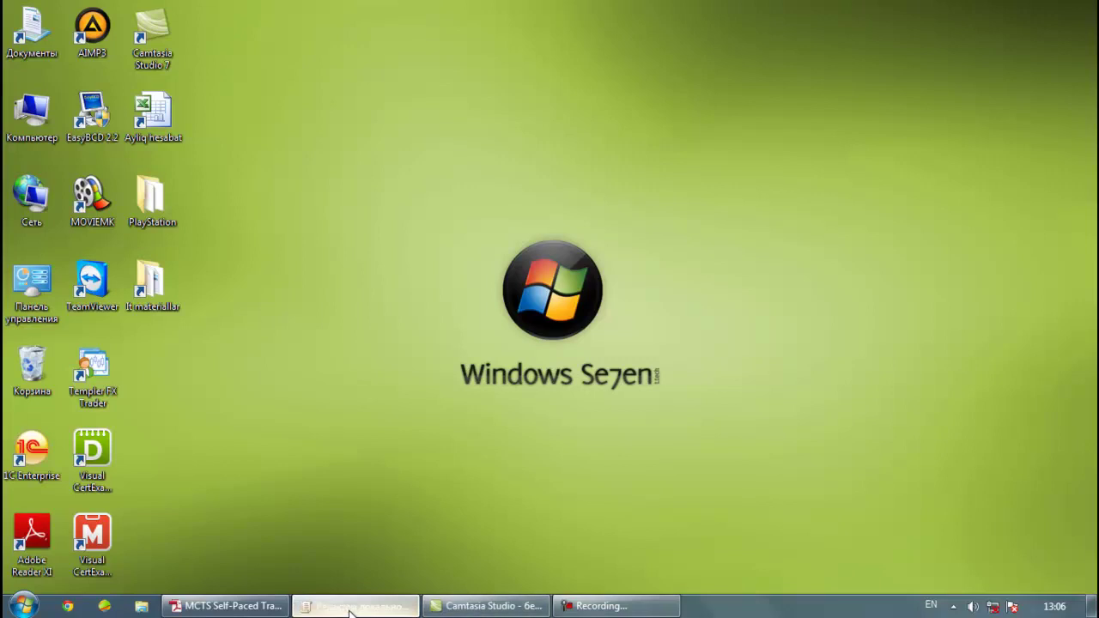
Return to the Local Group Policy Editor and start a new Правила установщика Windows rule with the action Запретить for Все
click(350, 608)
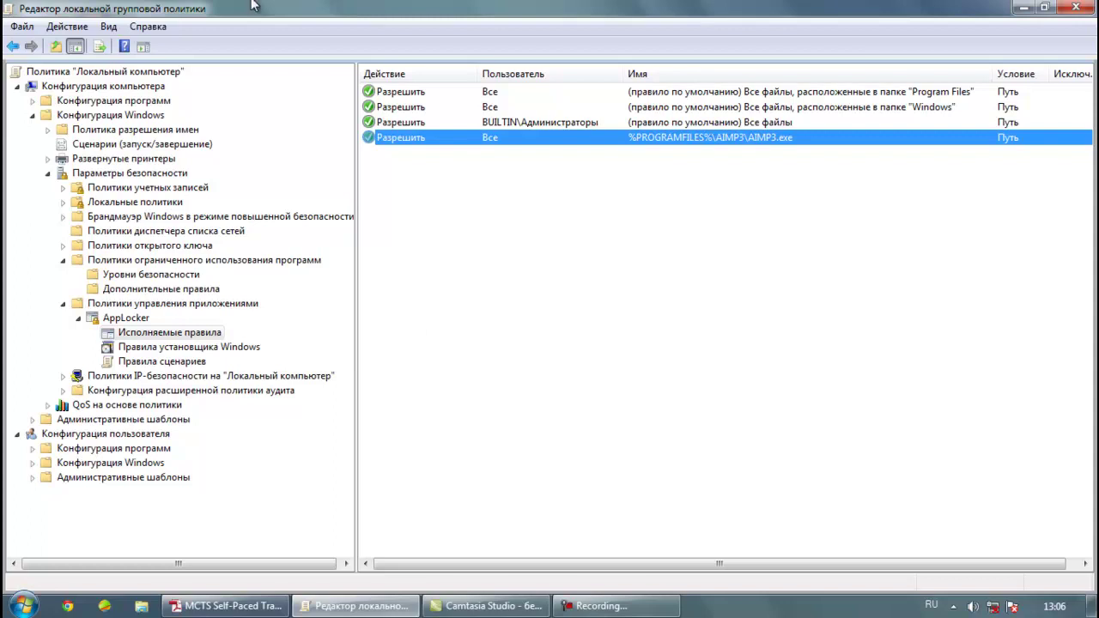
click(133, 352)
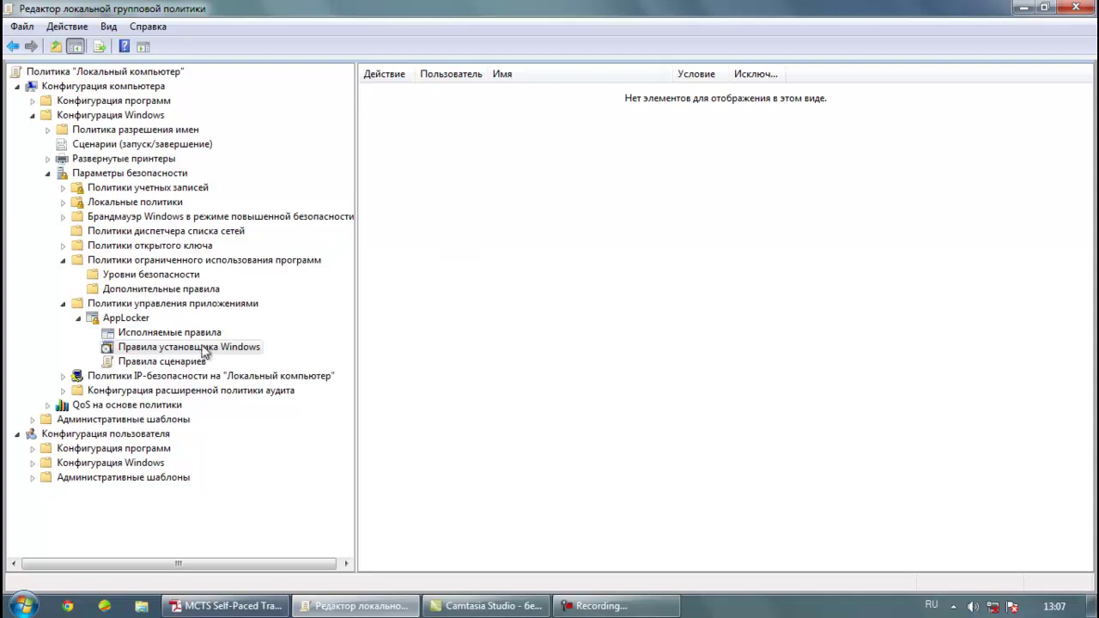
right_click(136, 349)
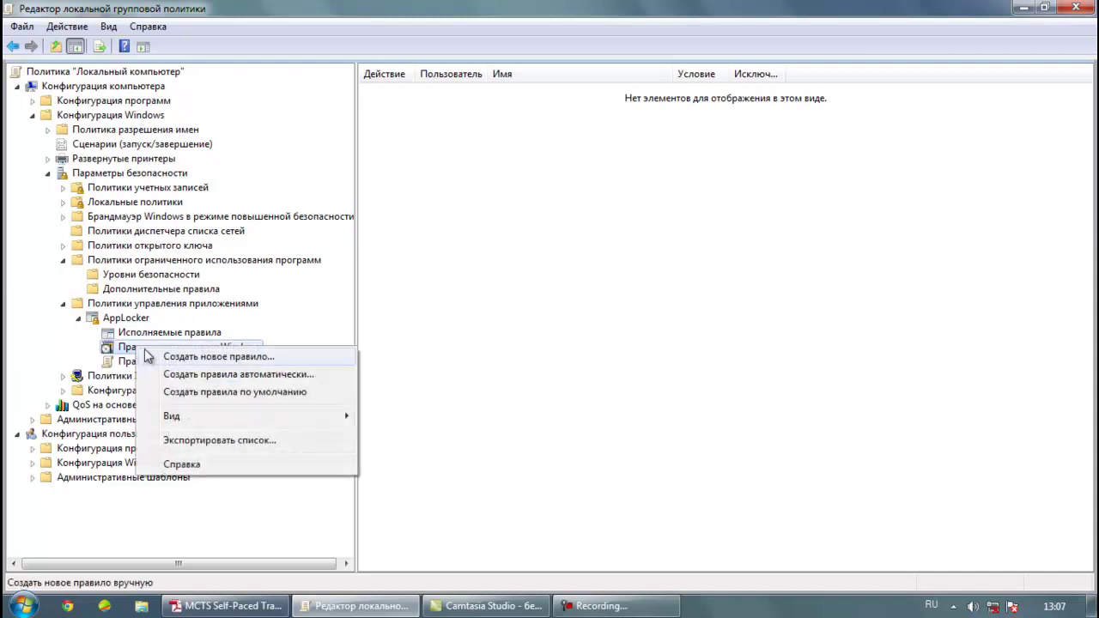
click(150, 356)
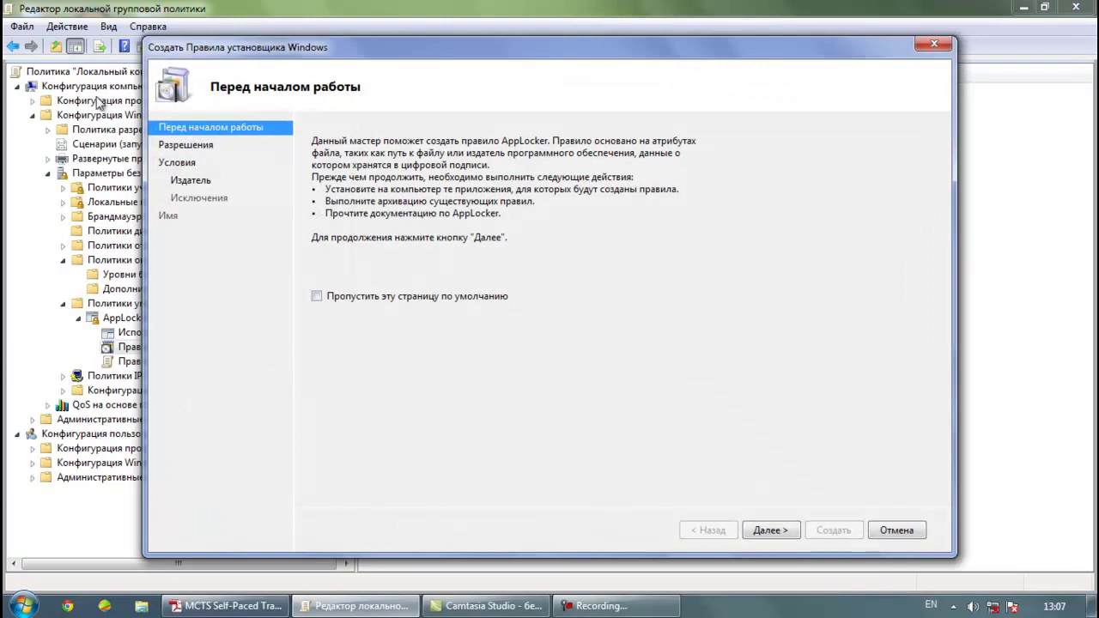
click(760, 531)
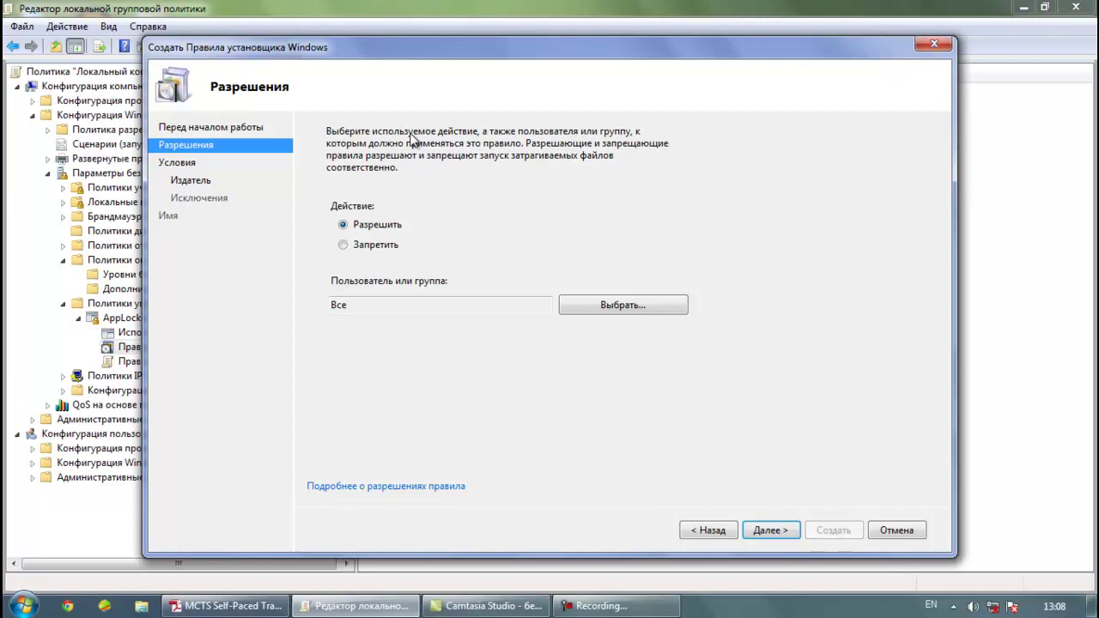
click(380, 248)
click(770, 530)
Base the installer rule on the Путь condition, using the file D:\It materiallar\Programlar\MicrosoftDeploymentToolkit2012_x64.msi
key(Down)
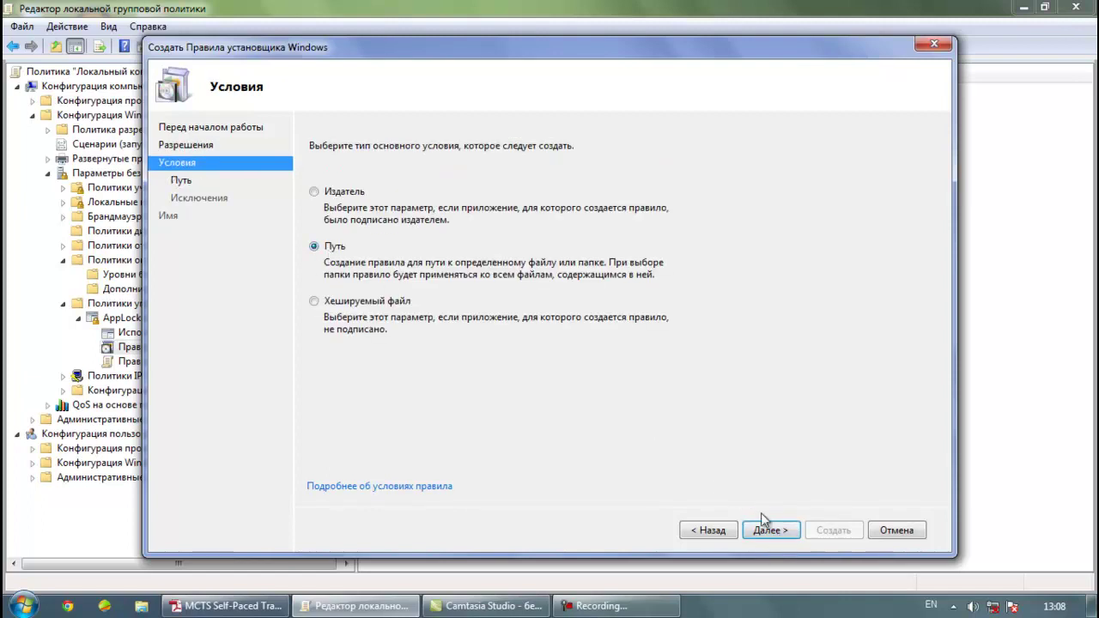
click(786, 532)
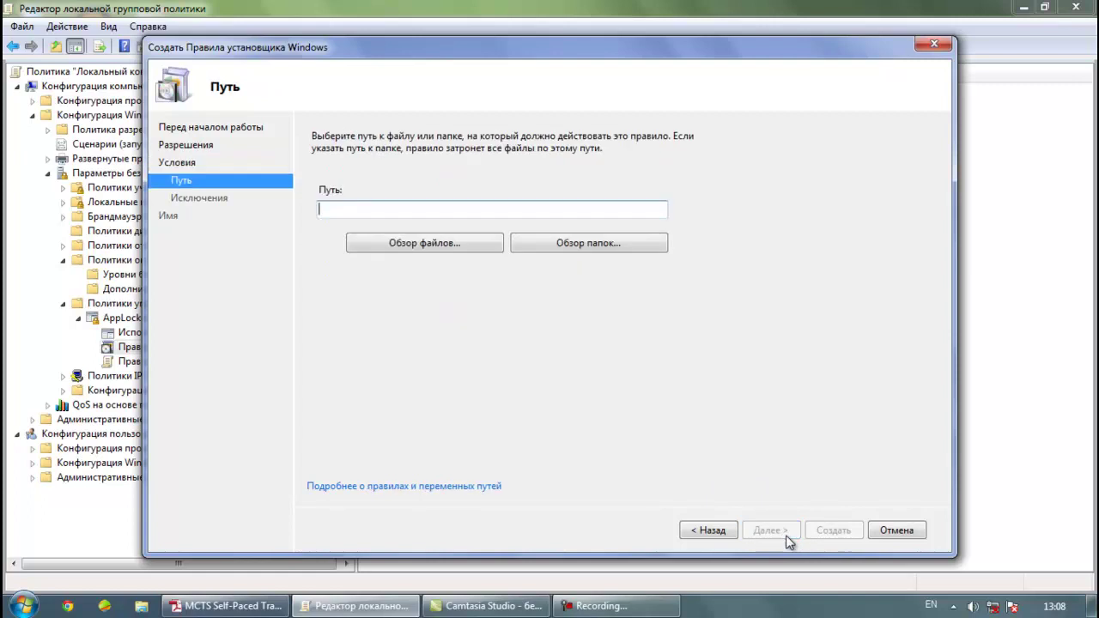
click(425, 243)
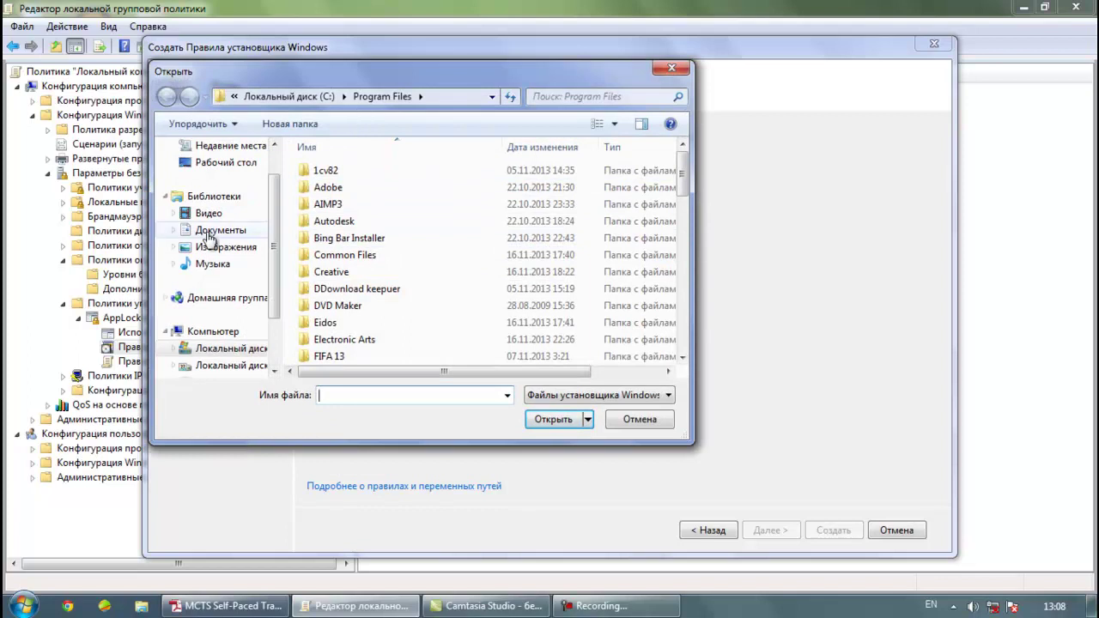
scroll(275, 221, up, 1)
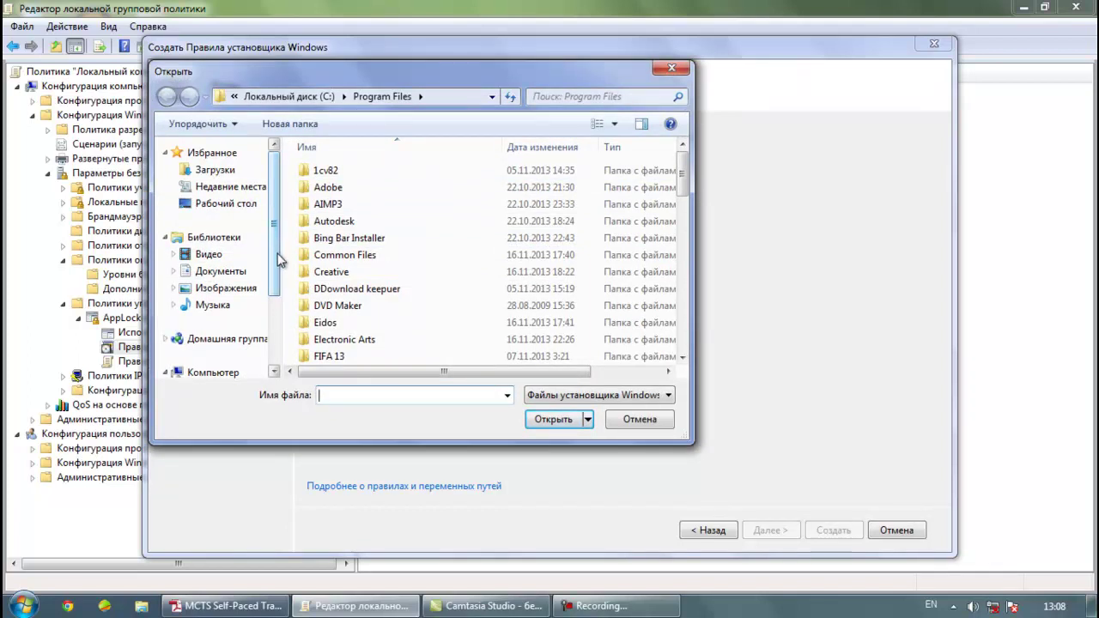
scroll(279, 247, down, 1)
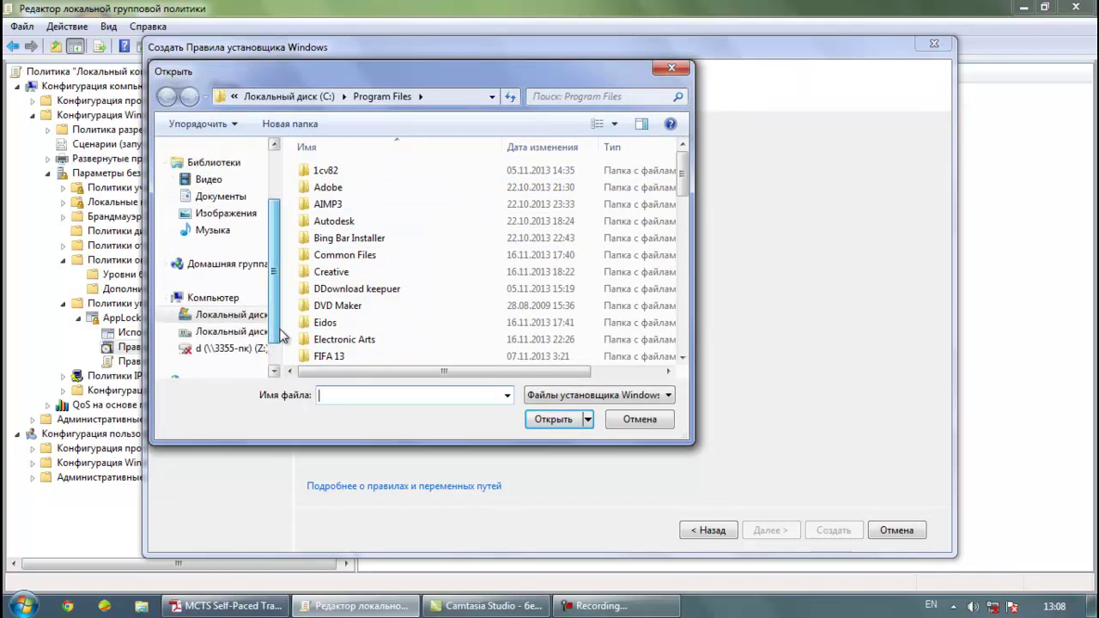
click(230, 331)
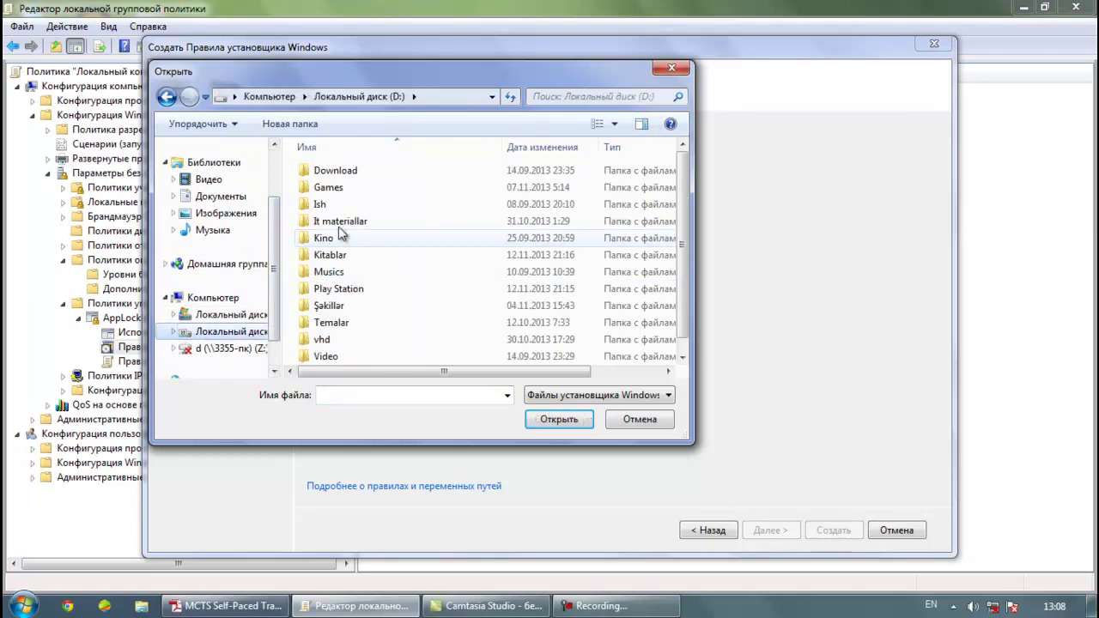
double_click(342, 221)
double_click(348, 185)
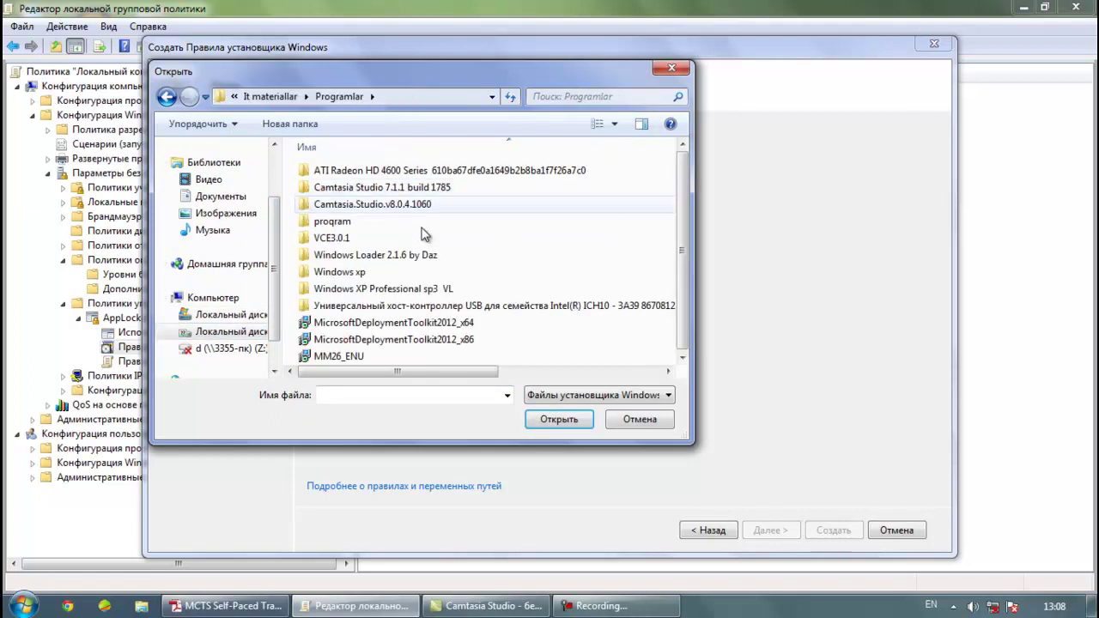
click(450, 321)
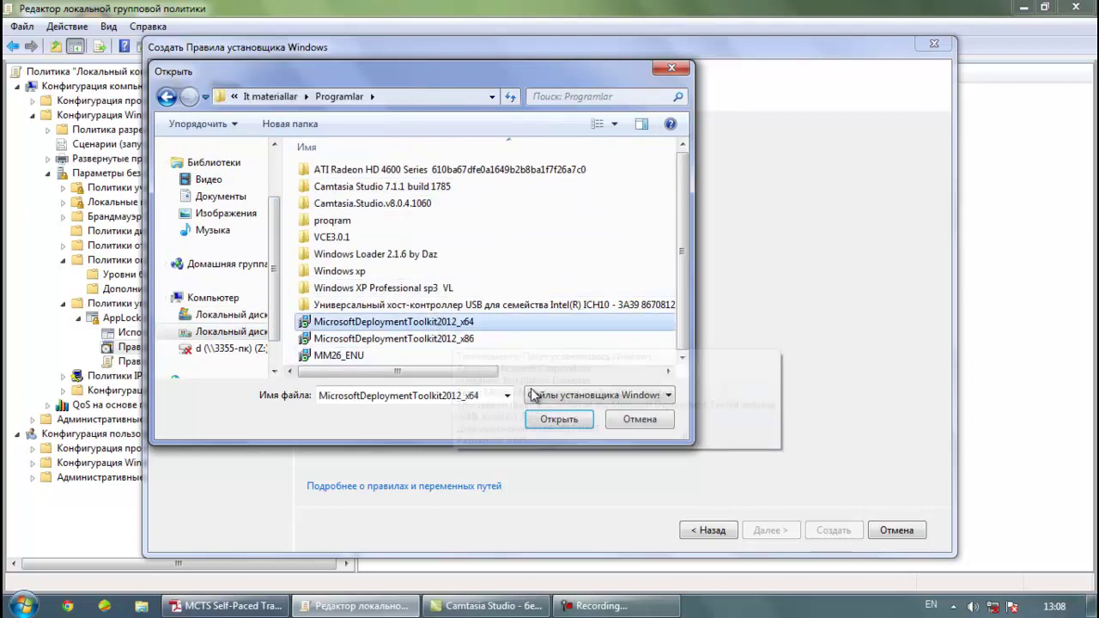
click(559, 419)
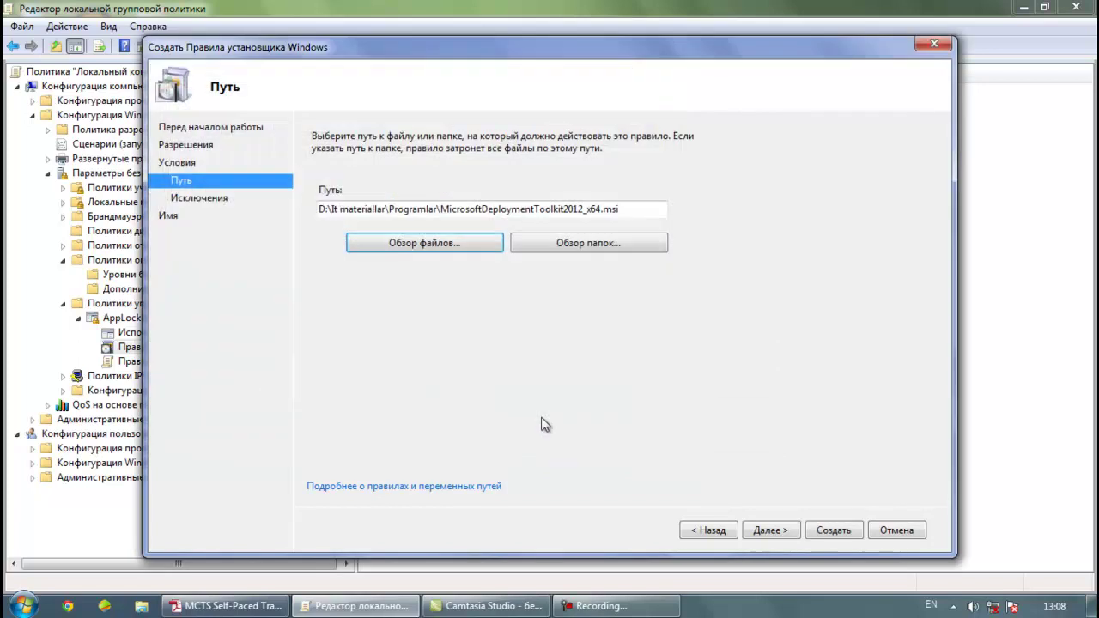
Create the installer rule without exceptions under its suggested name, agree to add the default rules, and select the new deny rule
click(770, 530)
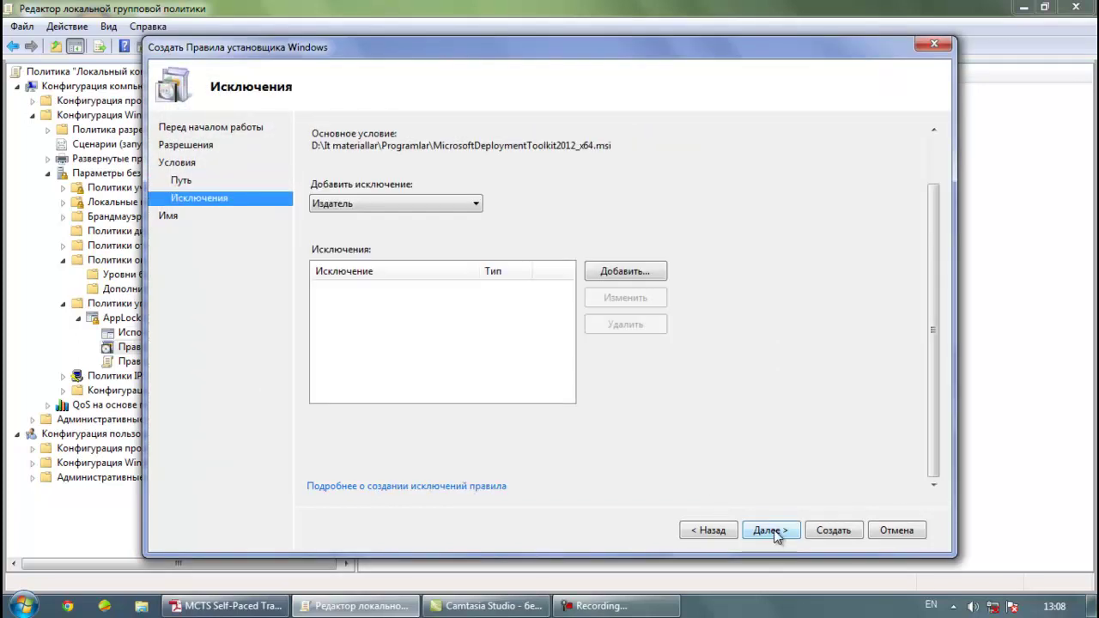
click(770, 530)
click(831, 530)
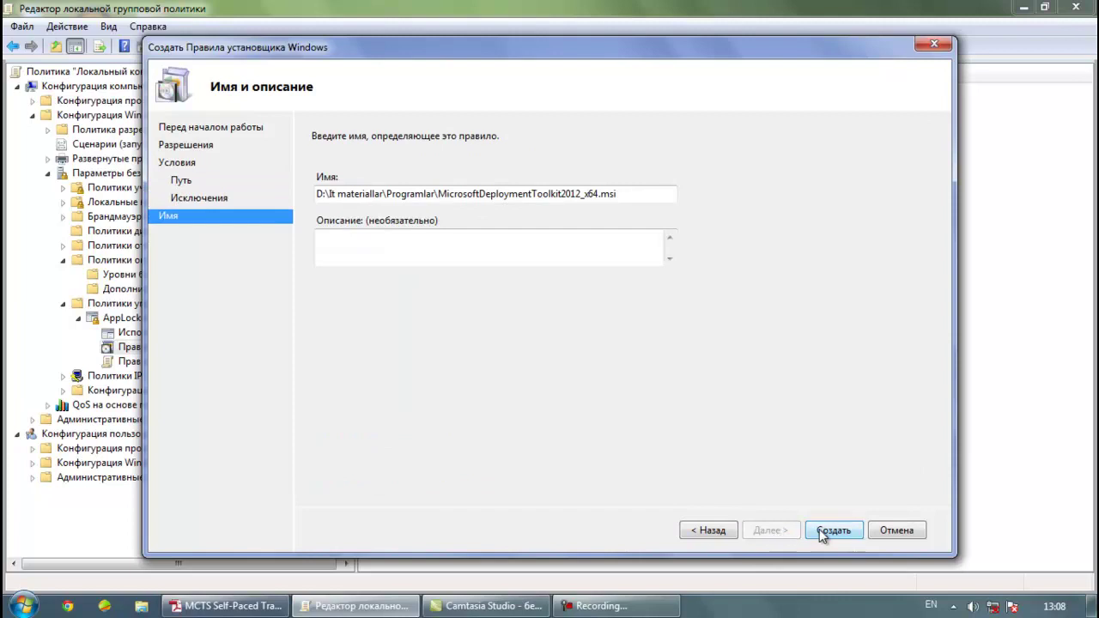
click(633, 397)
click(395, 138)
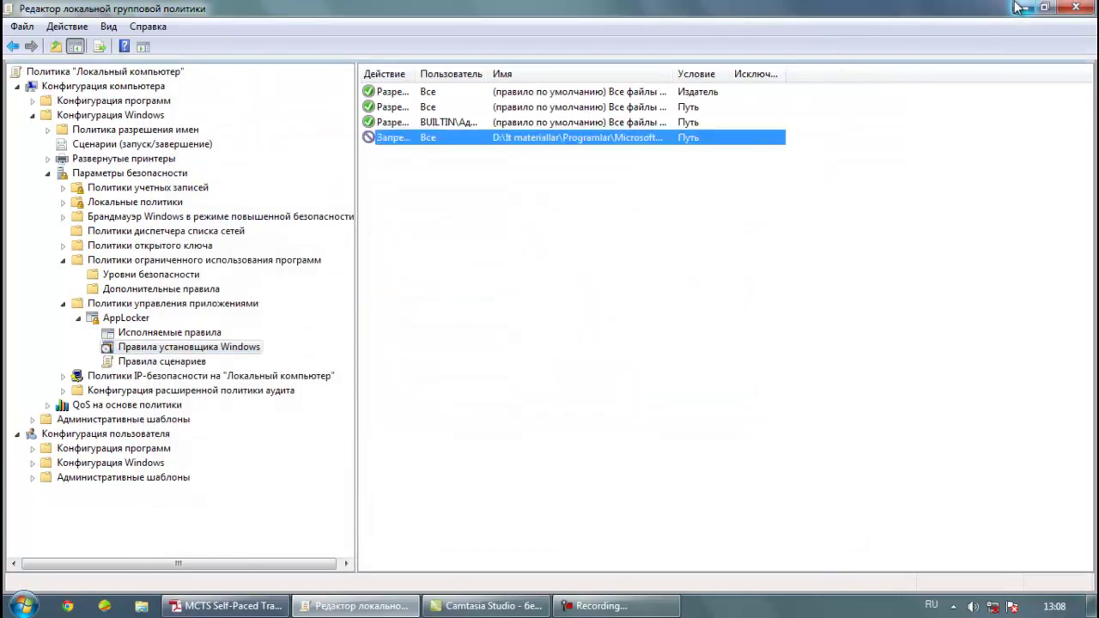
Open the folder D:\It materiallar\Programlar in Windows Explorer and browse its files
click(21, 606)
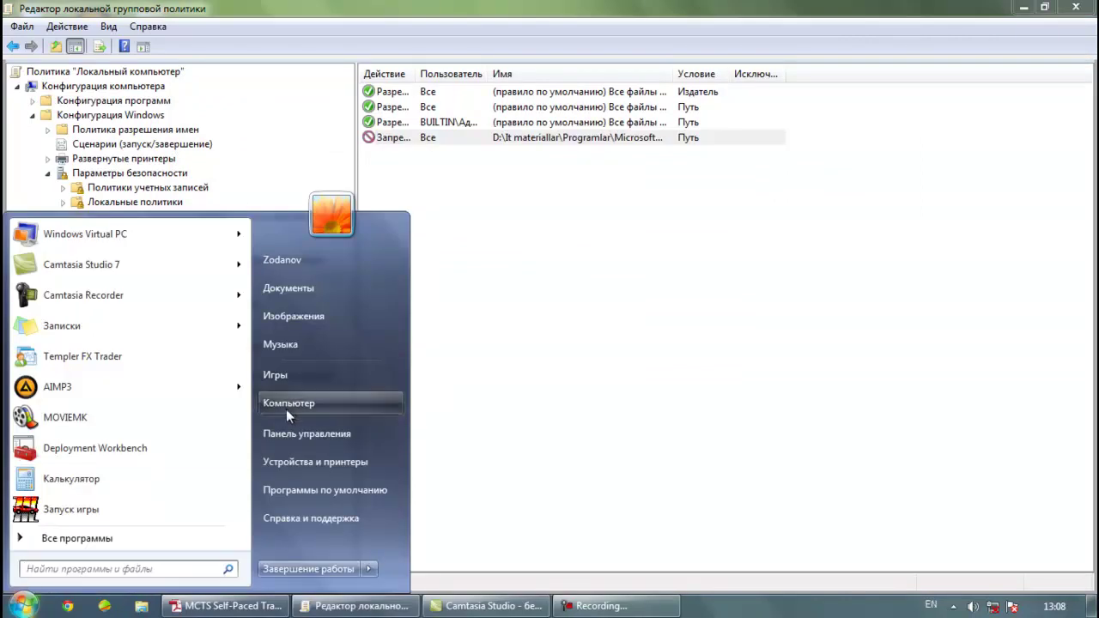
click(287, 403)
double_click(755, 170)
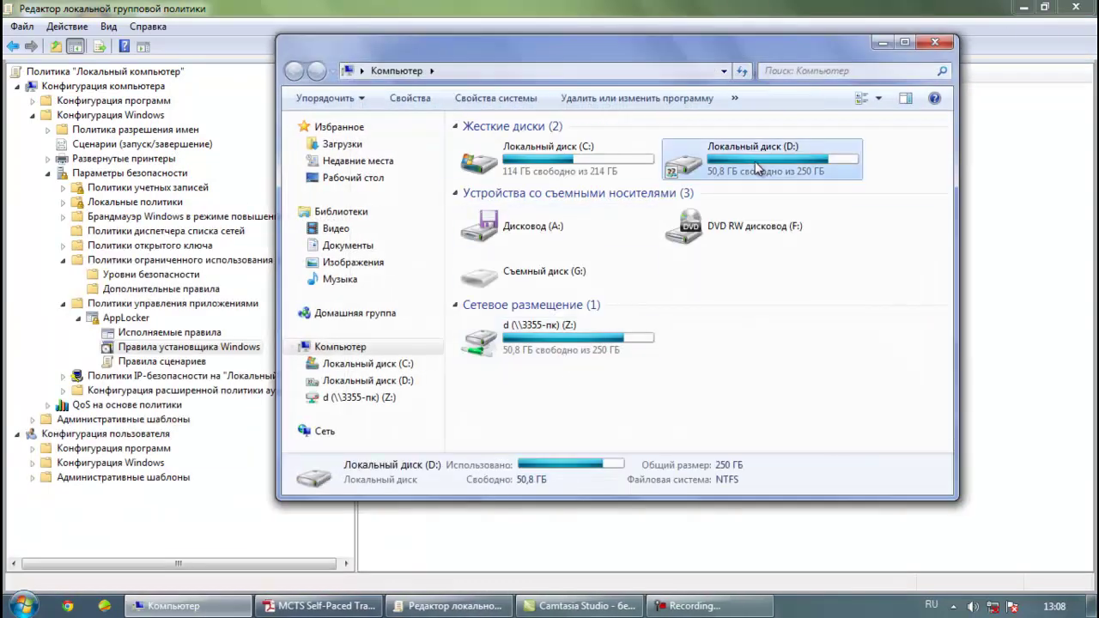
double_click(532, 195)
double_click(515, 162)
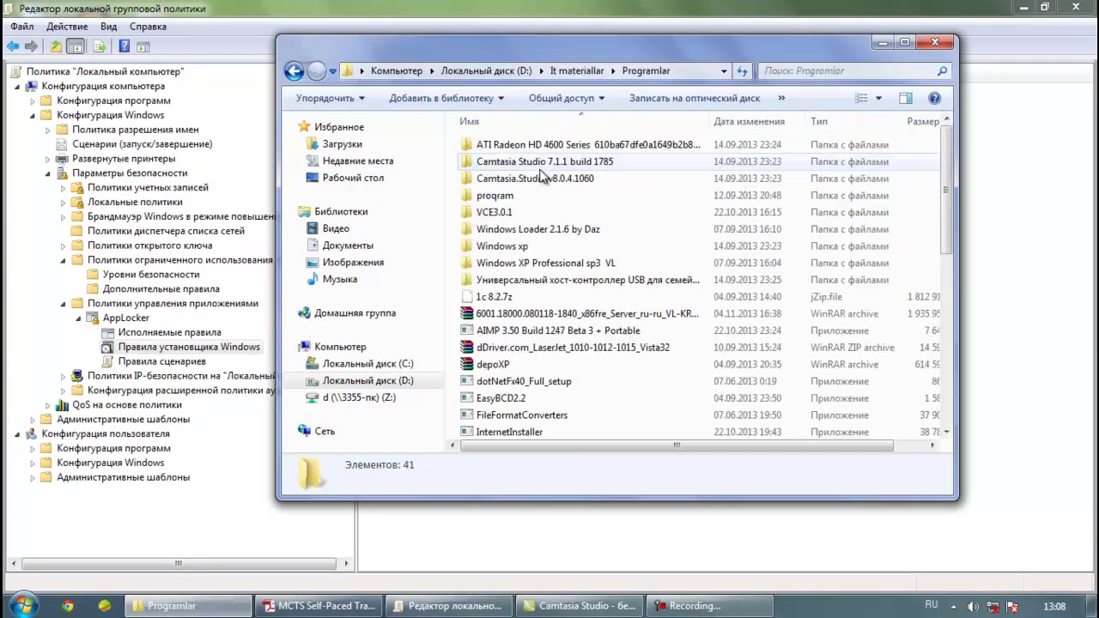
scroll(627, 223, down, 2)
Move the Programlar window clear of the installer rules list and widen the list's Имя column to show the full path
drag(482, 34, 474, 161)
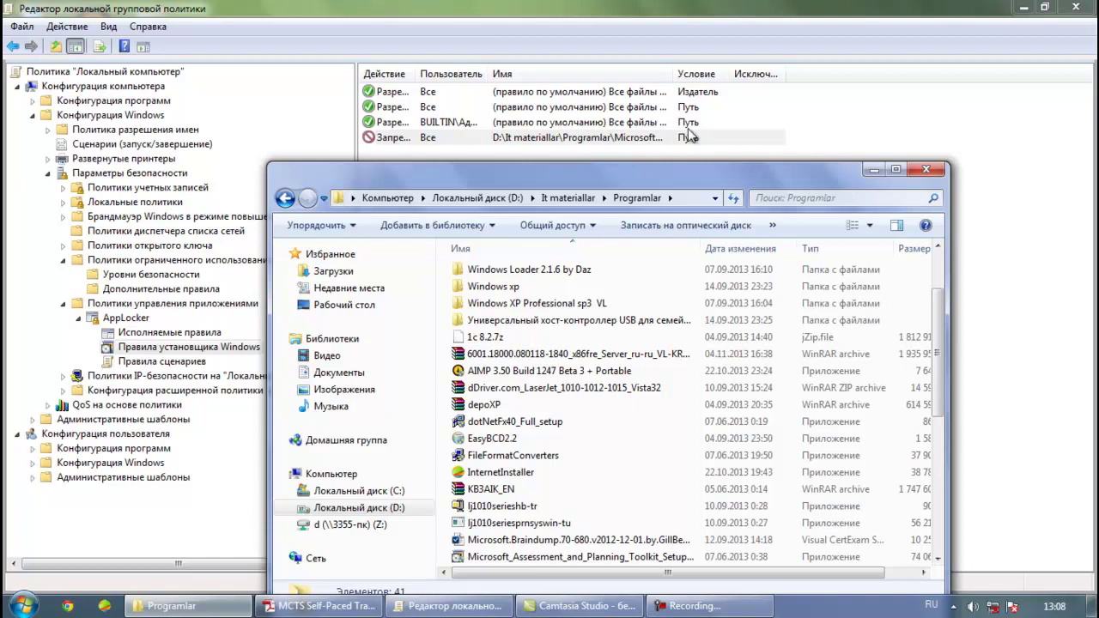
drag(672, 74, 812, 74)
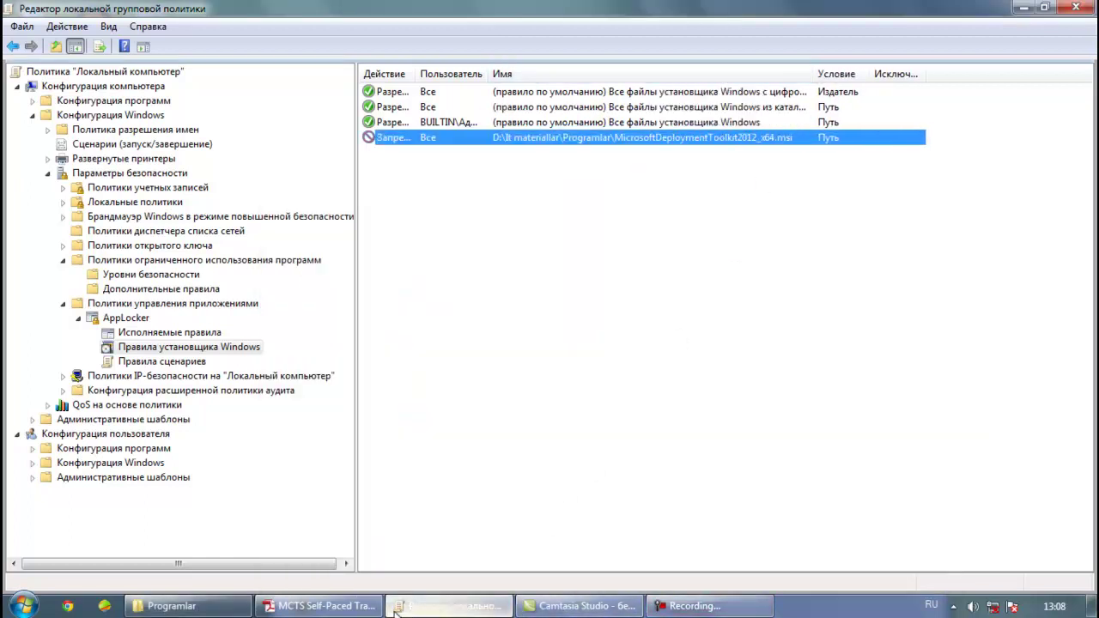
Launch MicrosoftDeploymentToolkit2012_x64 from the Programlar folder to test the deny rule, then cancel the run request and close the folder
click(171, 606)
click(570, 453)
scroll(585, 459, down, 1)
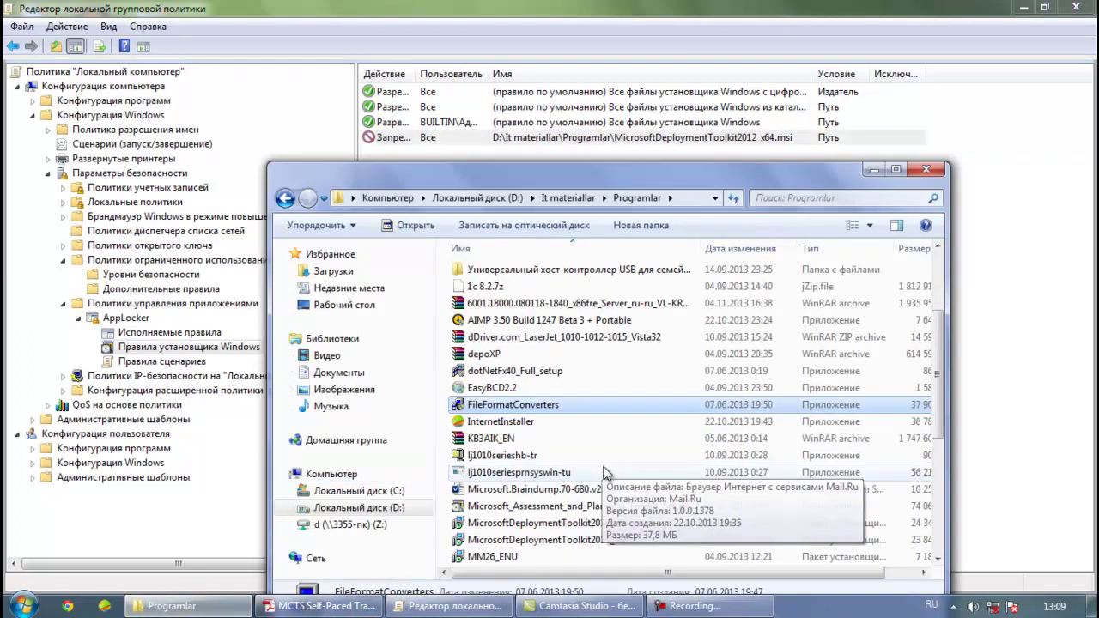
double_click(614, 523)
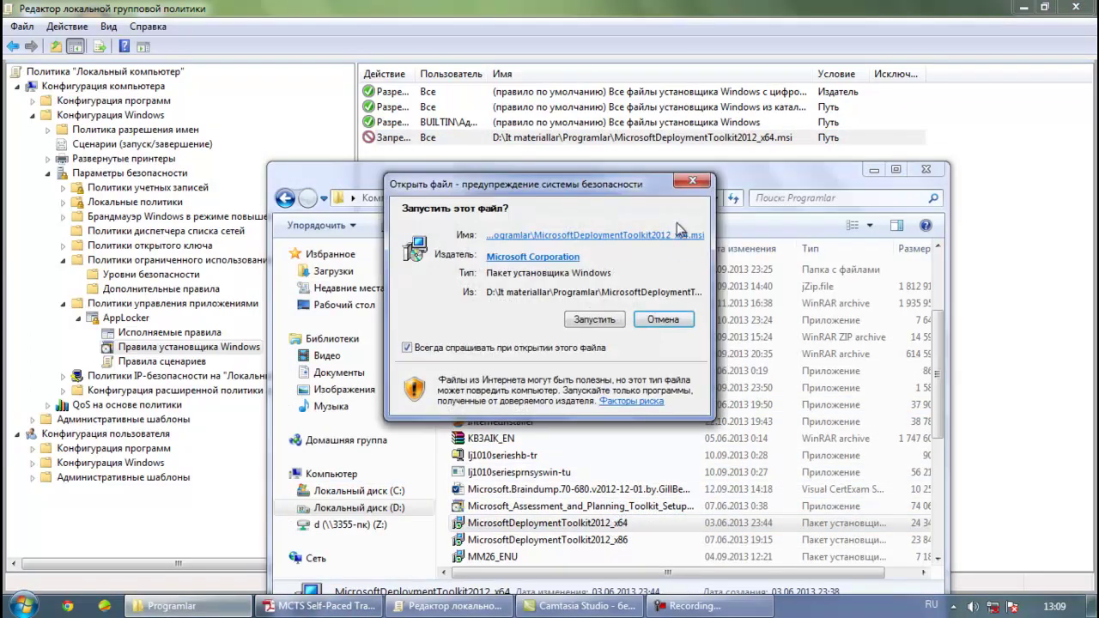
click(692, 181)
click(926, 169)
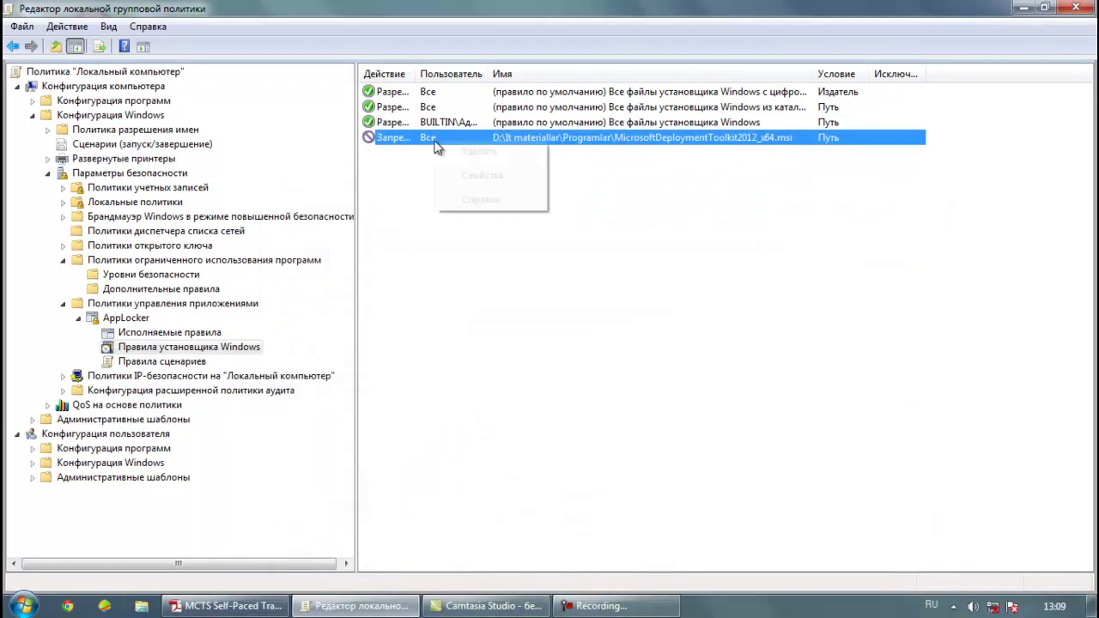
Delete the deny rule for MicrosoftDeploymentToolkit2012_x64.msi from the Windows Installer rules and confirm the deletion
right_click(435, 146)
click(463, 152)
click(604, 368)
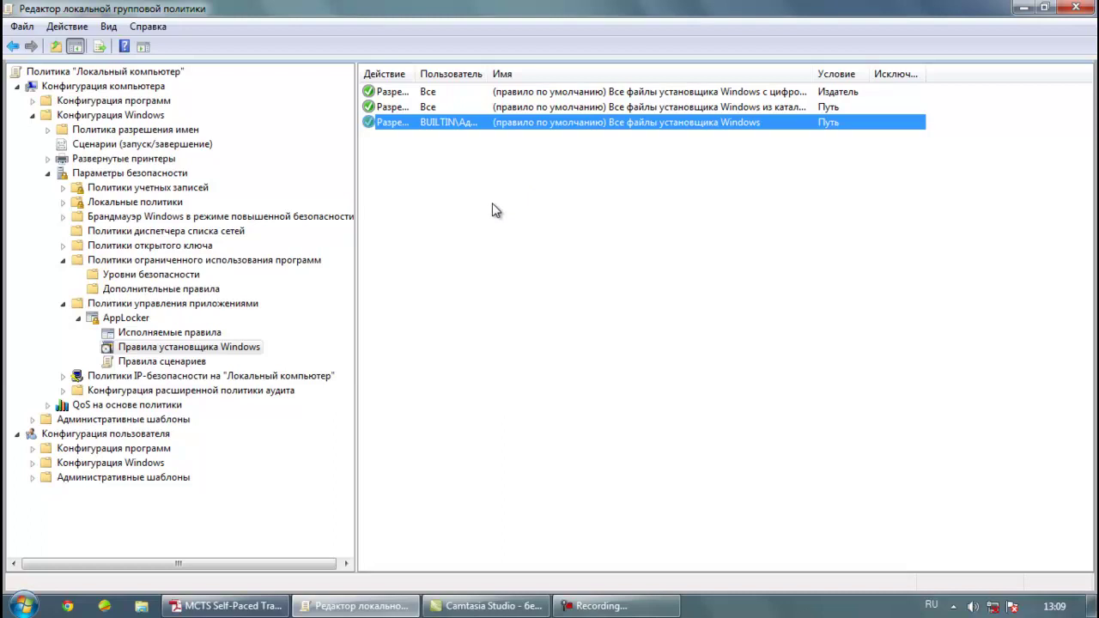
Begin a new rule under Правила сценариев with the action Запретить for the group Все and the condition Путь
click(163, 365)
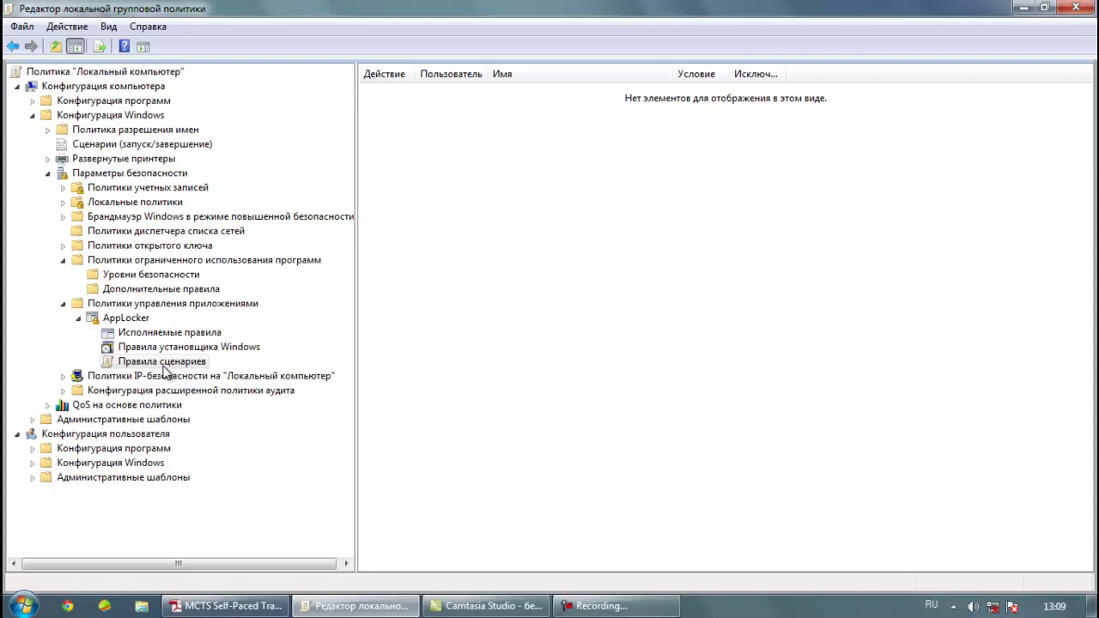
right_click(165, 371)
click(187, 378)
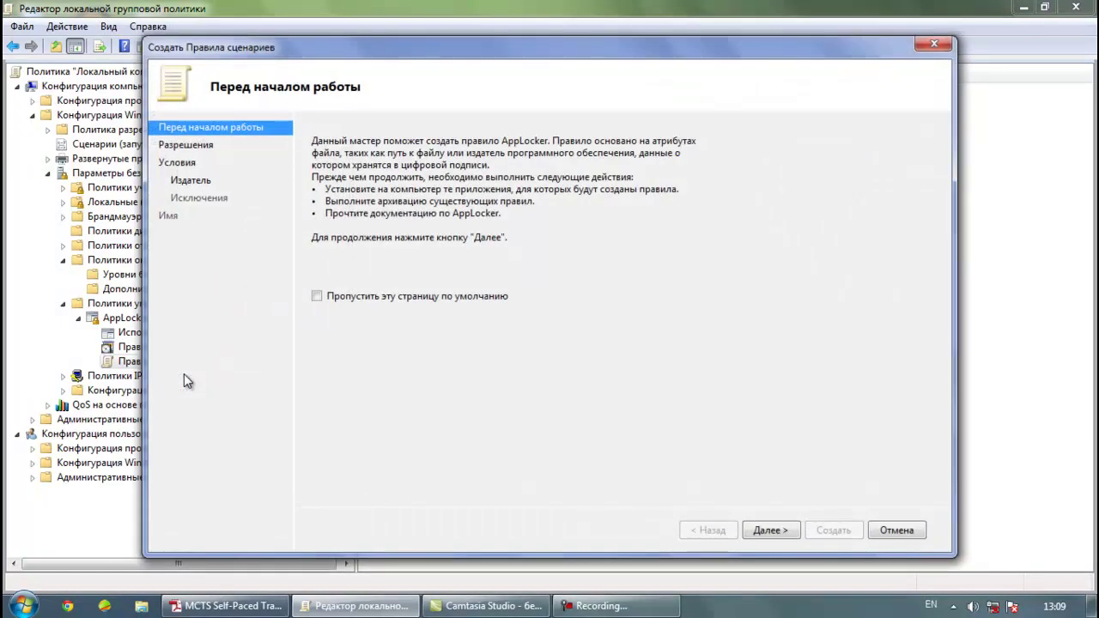
click(770, 528)
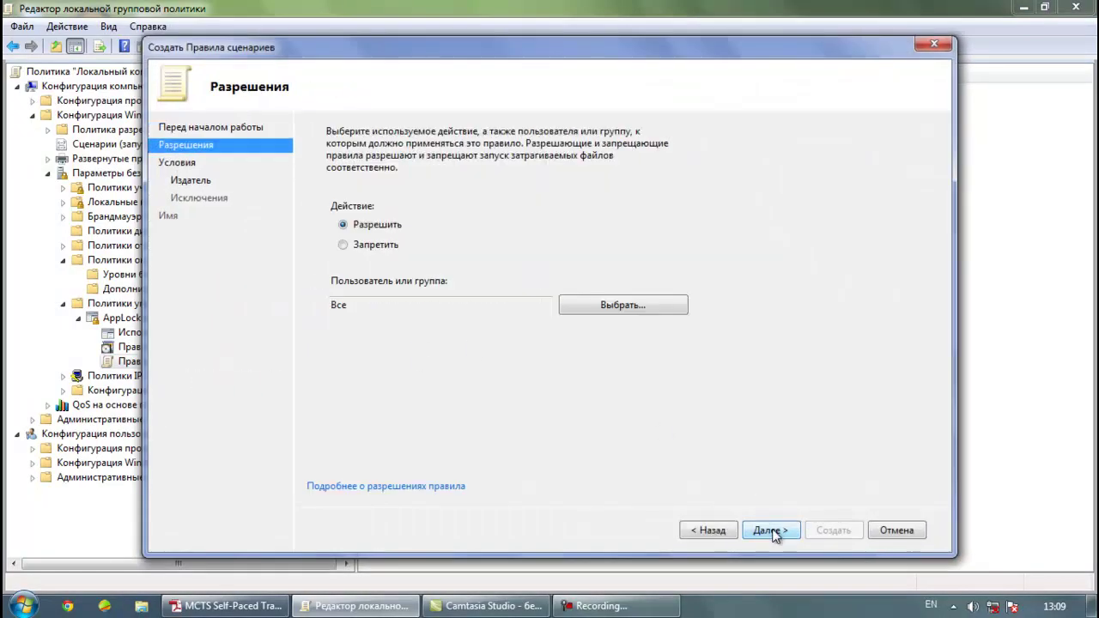
click(399, 248)
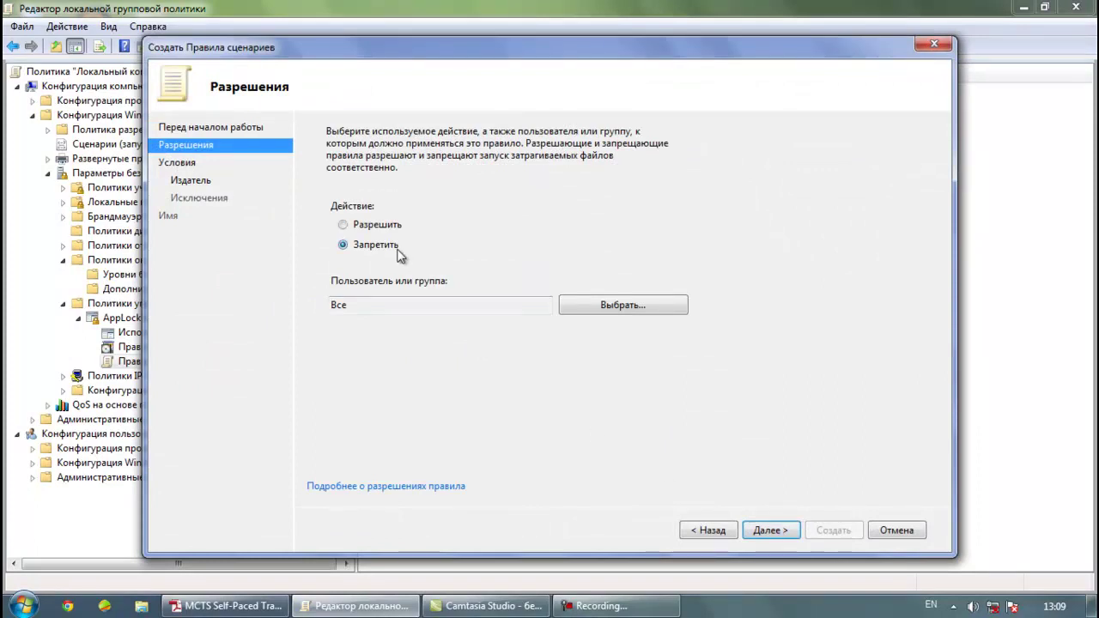
click(766, 532)
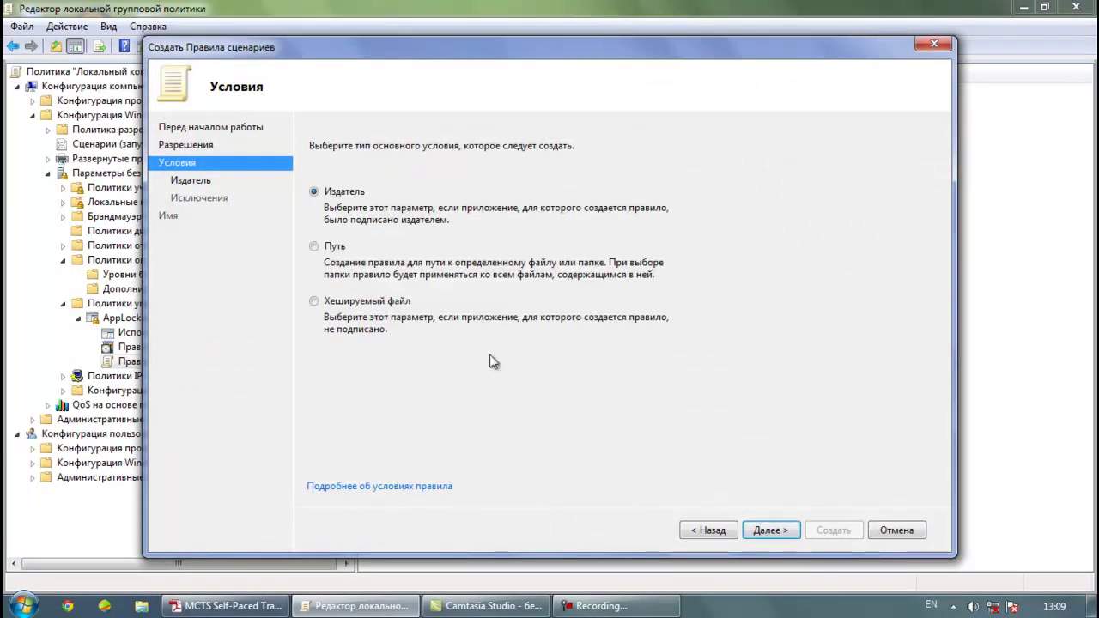
click(339, 248)
click(785, 532)
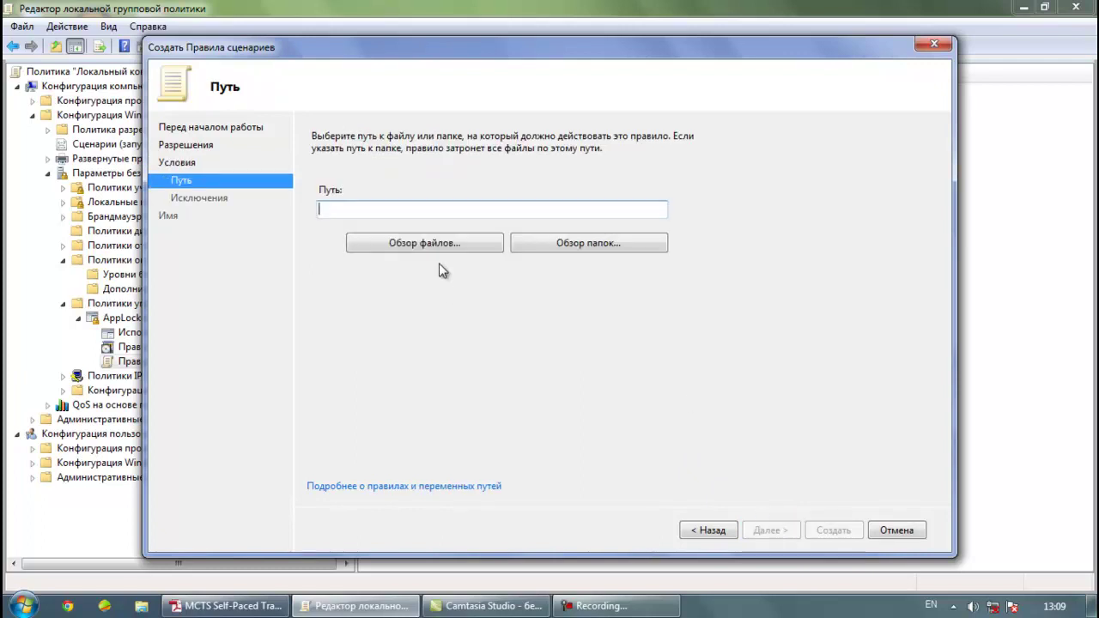
Search Program Files for .bat scripts, view the available script file types, and cancel the script rule wizard
click(481, 247)
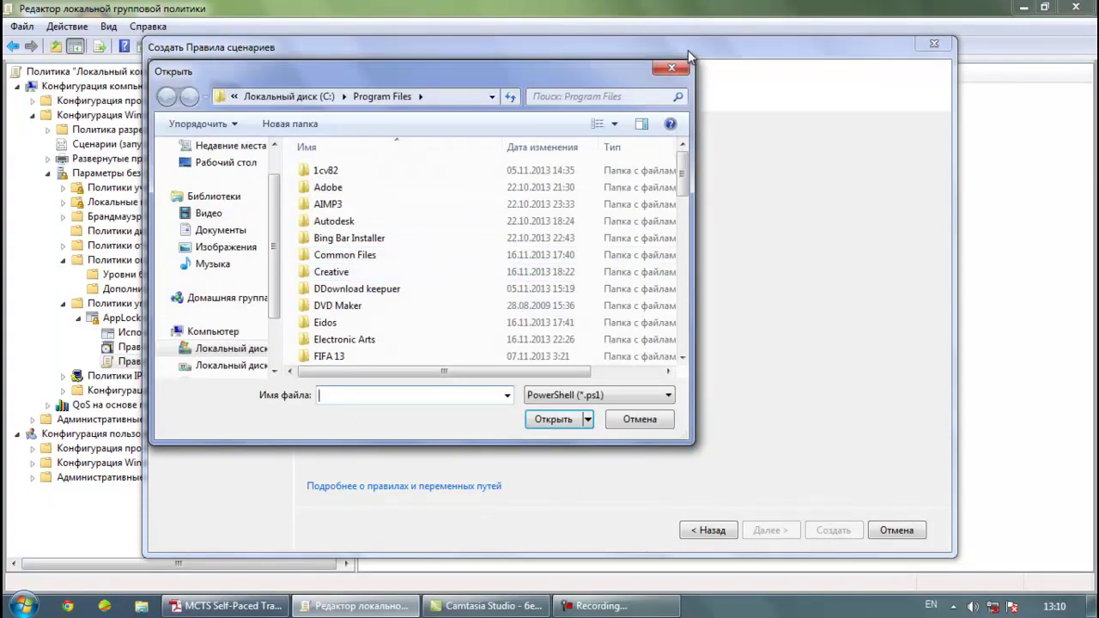
click(672, 67)
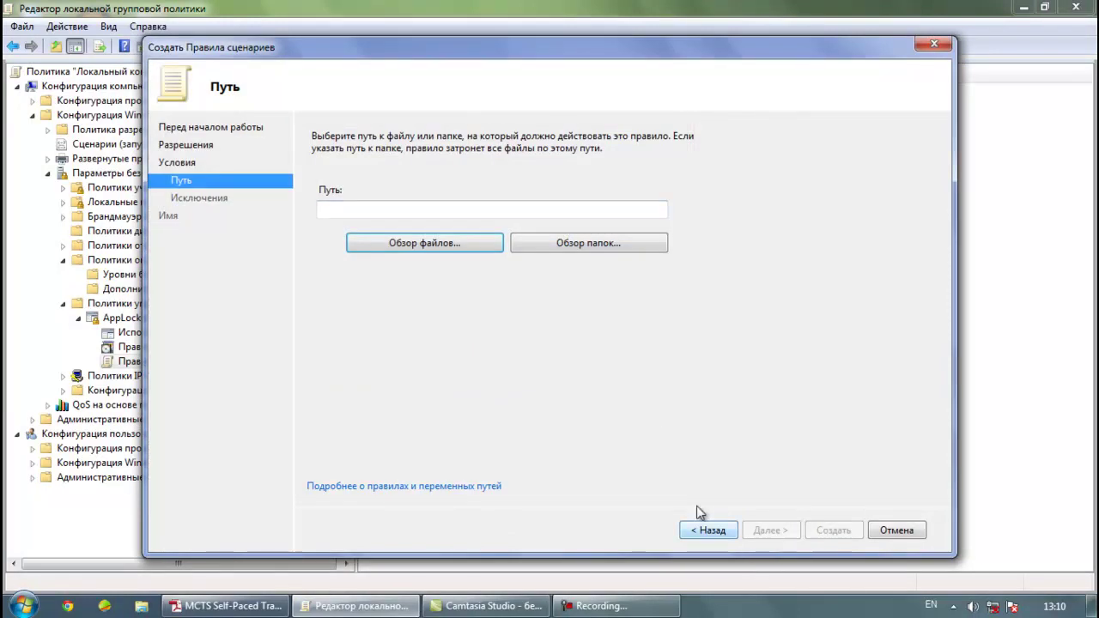
click(443, 244)
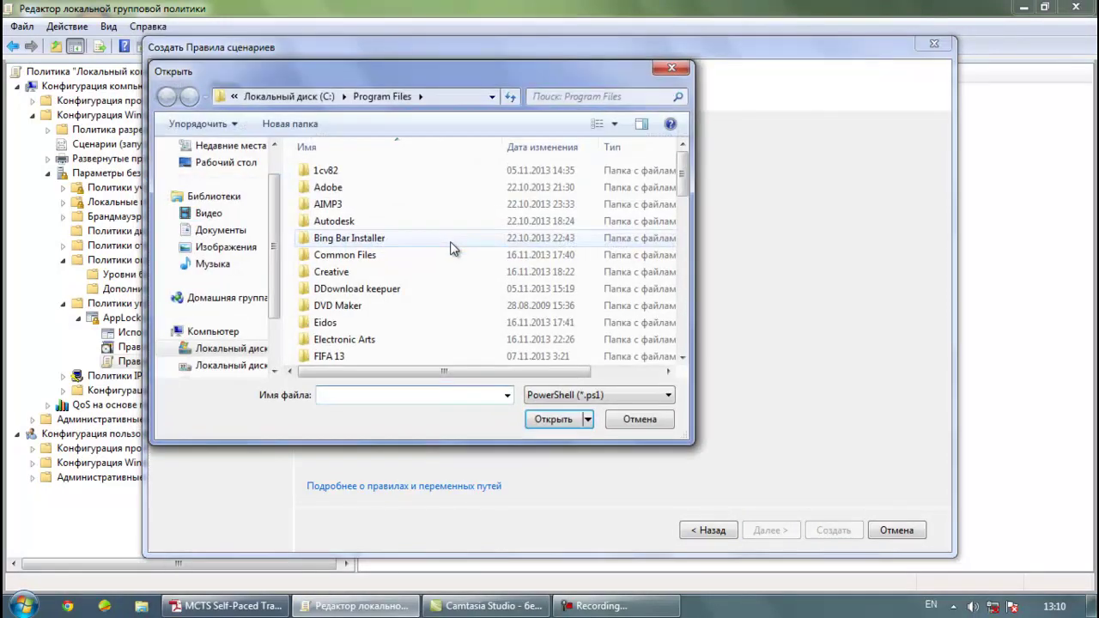
click(602, 97)
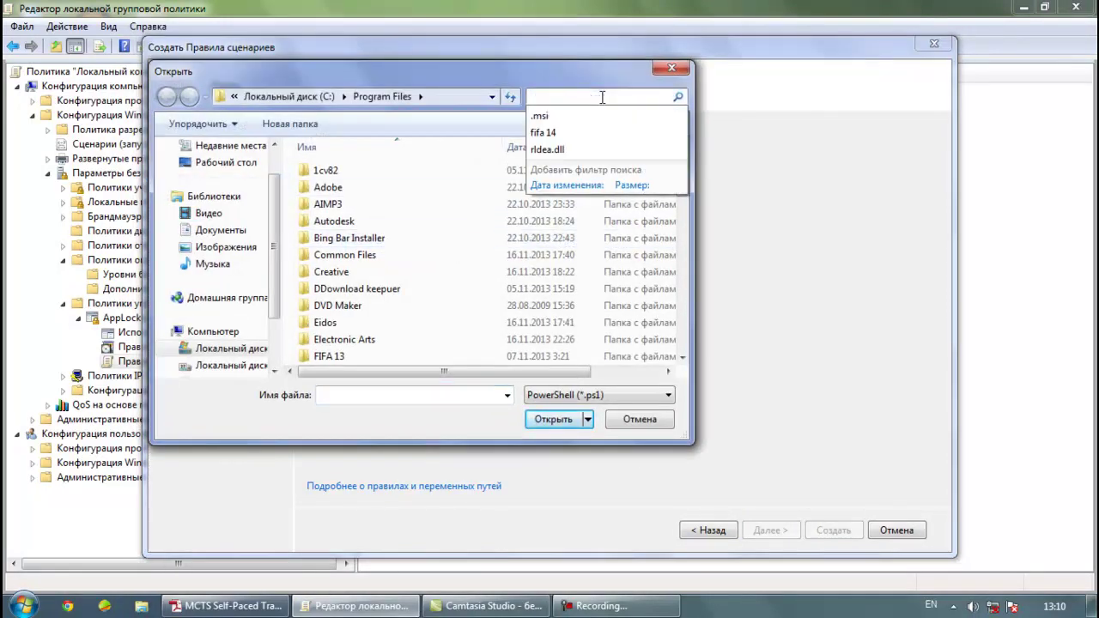
text(.)
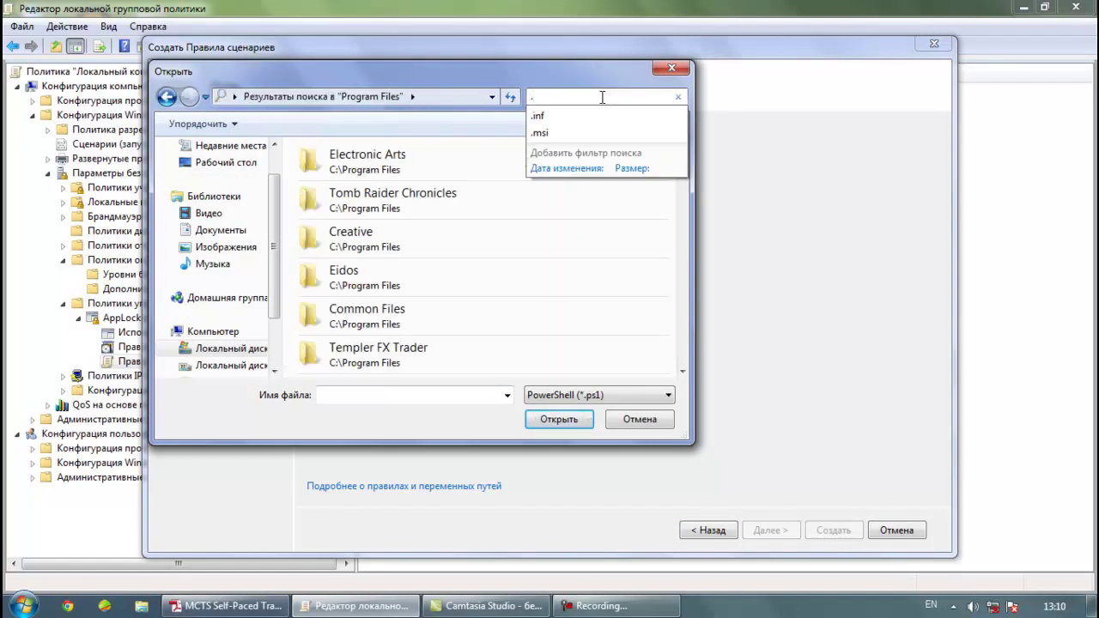
text(bat)
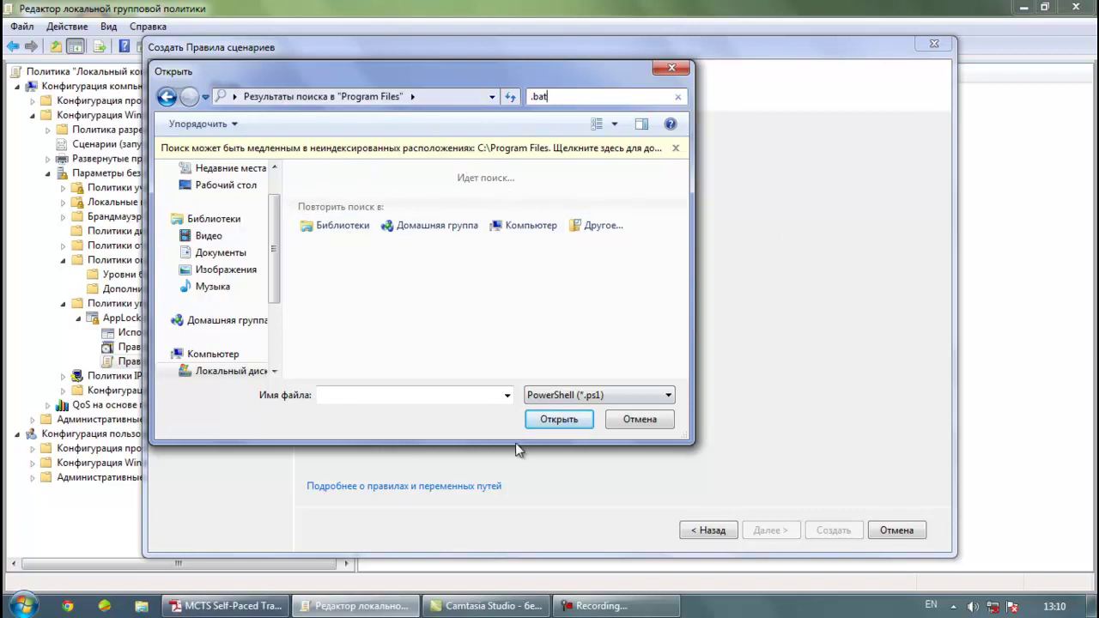
click(615, 395)
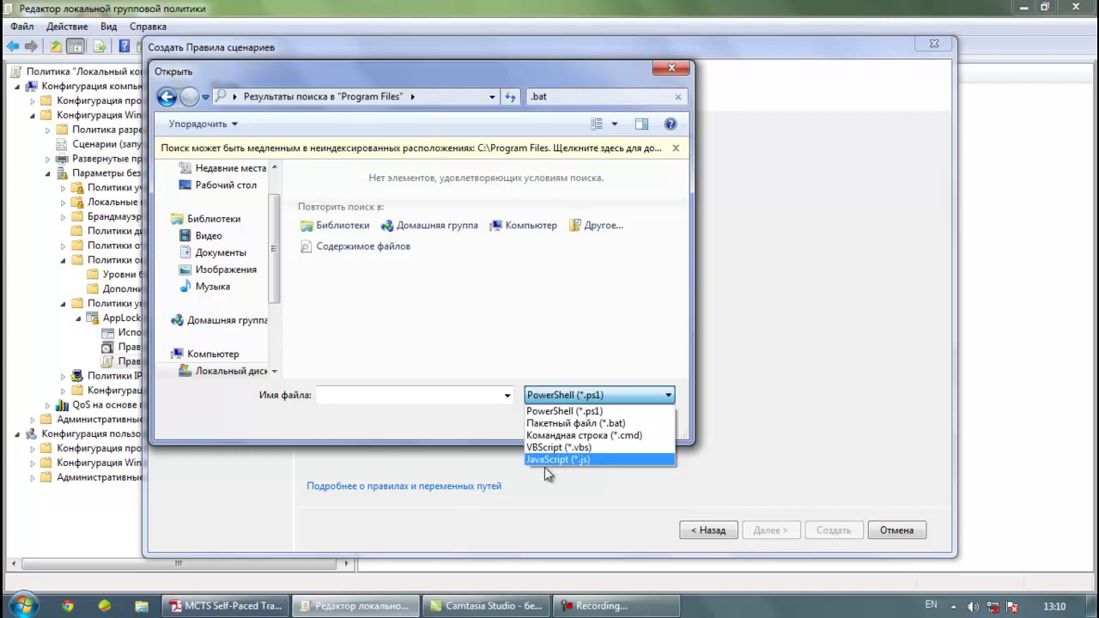
click(675, 70)
click(676, 71)
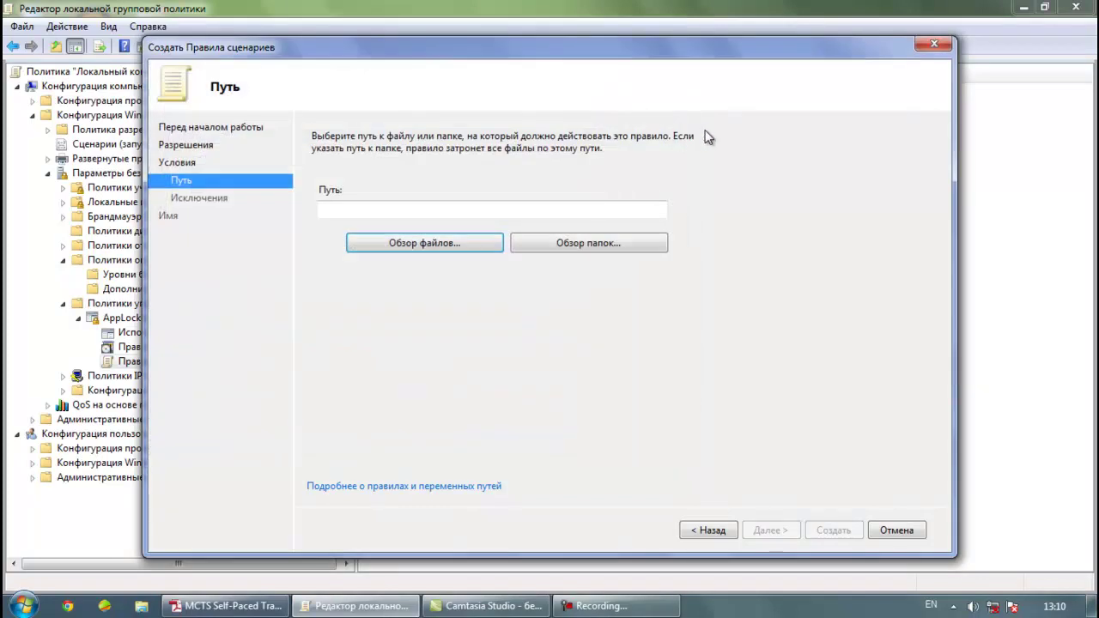
click(936, 45)
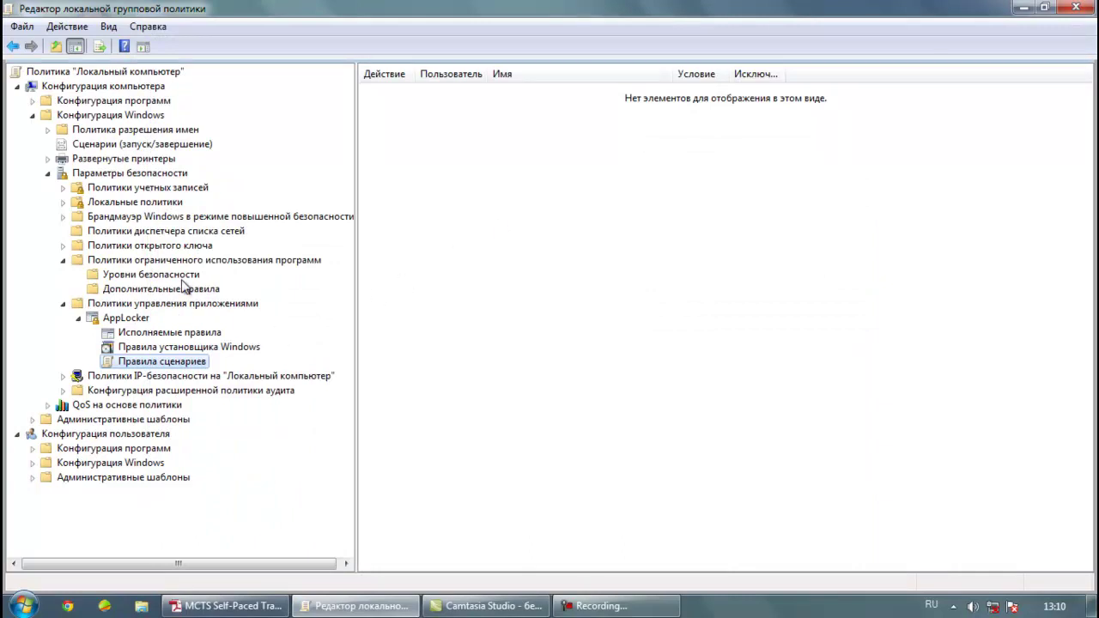
Examine AppLocker's rule enforcement settings and its advanced DLL rule collection option, then close the properties unchanged
click(129, 320)
click(495, 291)
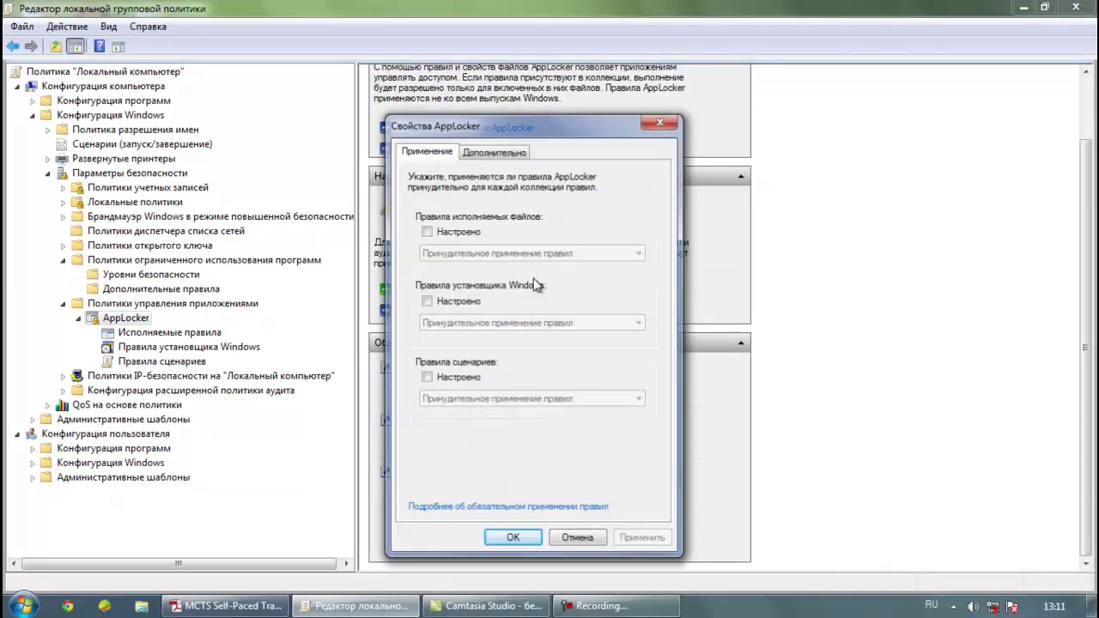
click(503, 154)
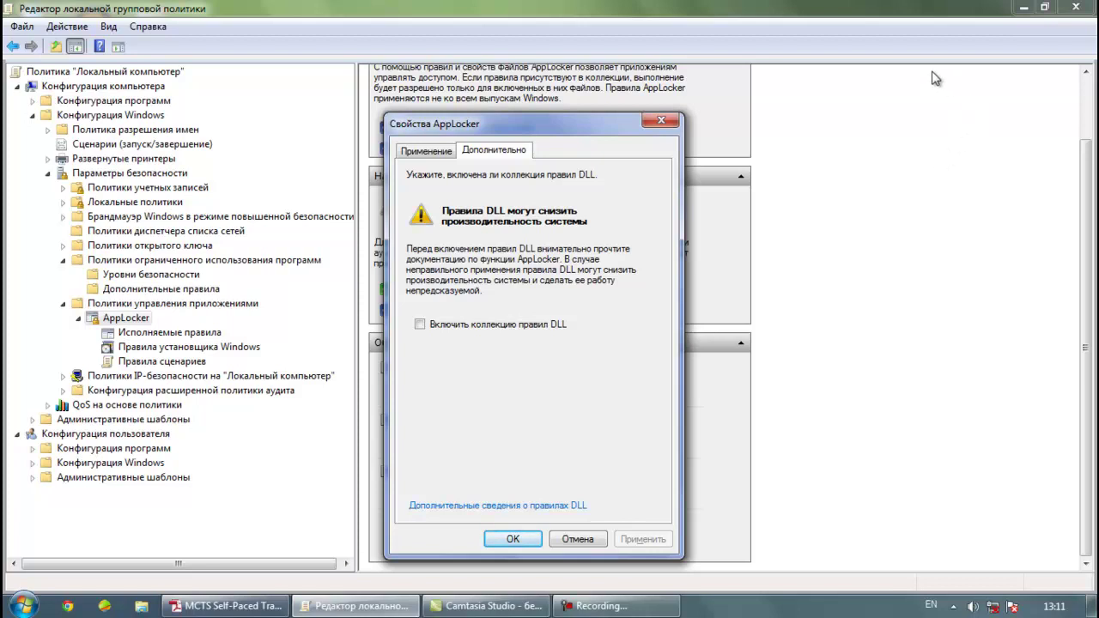
click(662, 121)
right_click(131, 319)
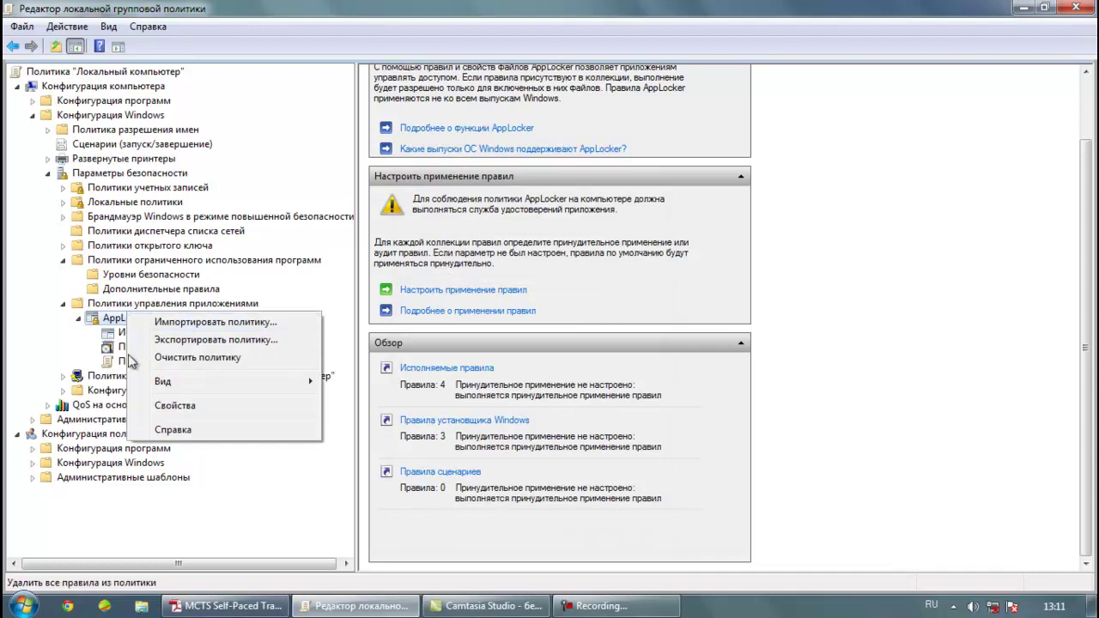
right_click(121, 348)
click(125, 363)
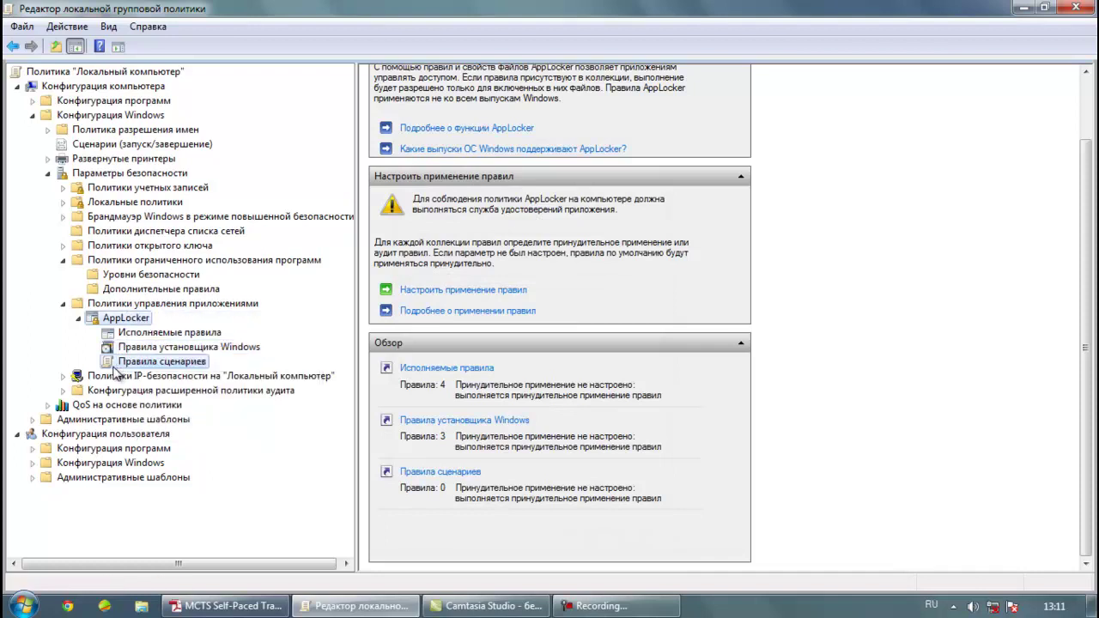
right_click(127, 367)
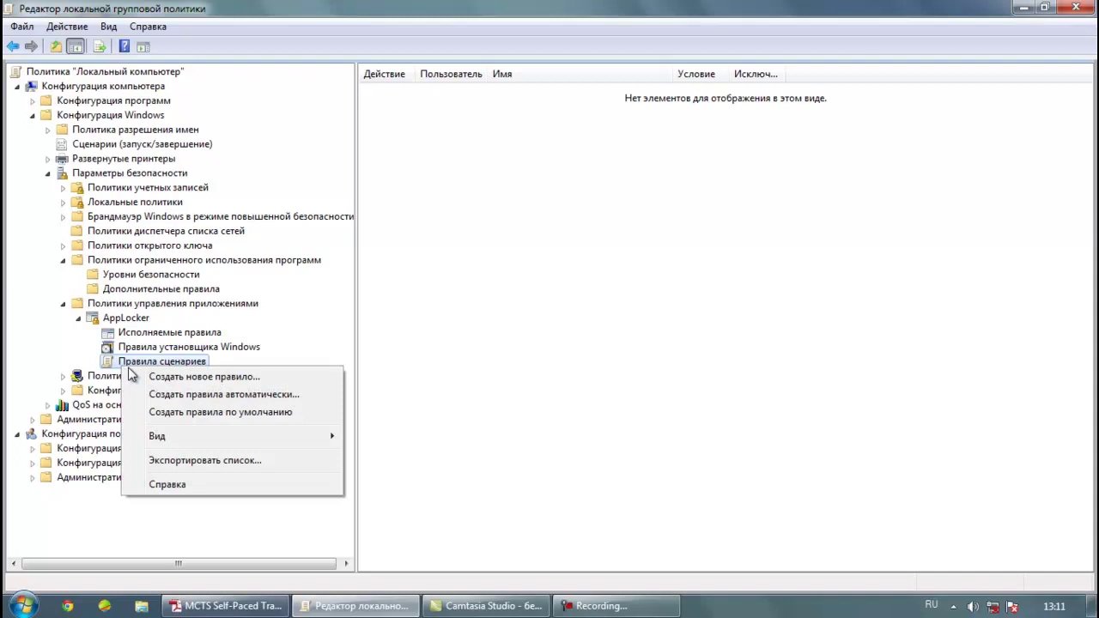
Start a new rule under Исполняемые правила with the action Разрешить for the group Все and the condition Издатель
right_click(134, 337)
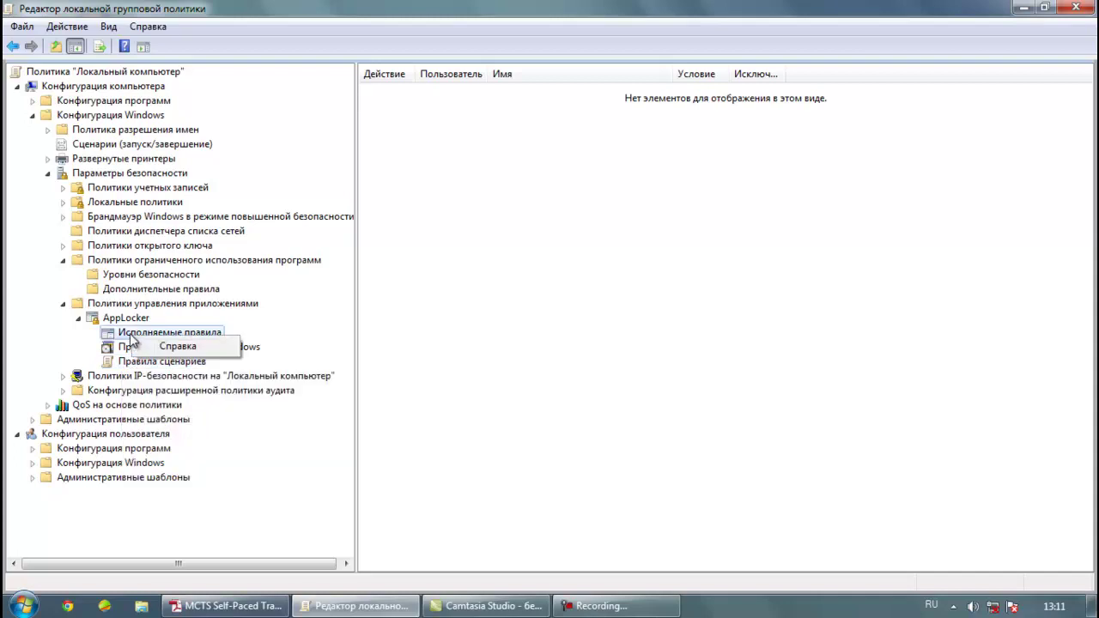
right_click(132, 338)
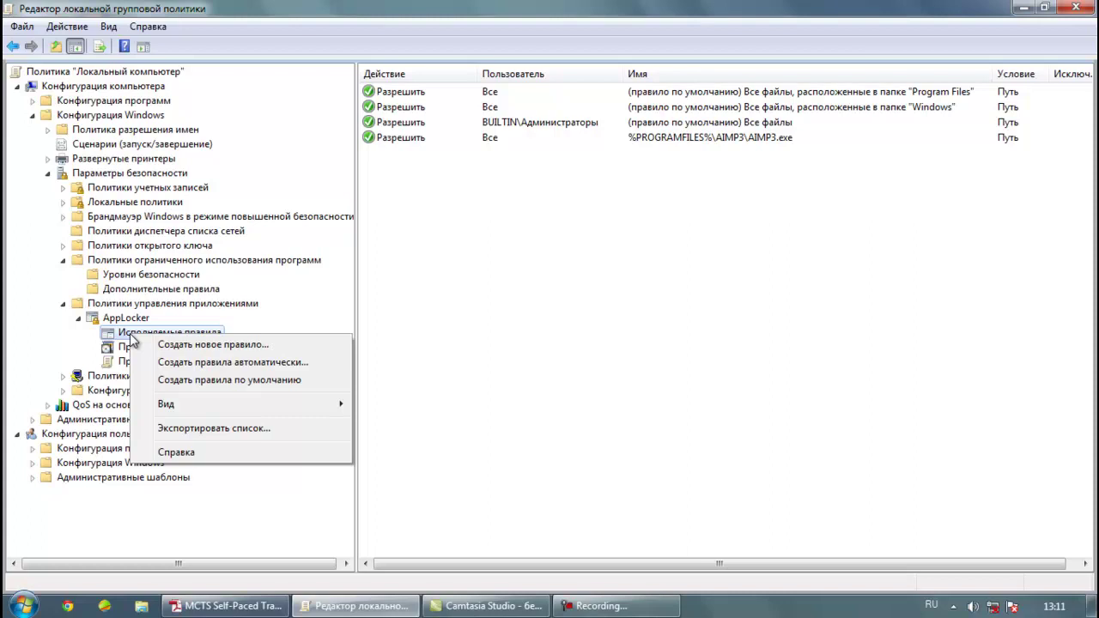
click(218, 345)
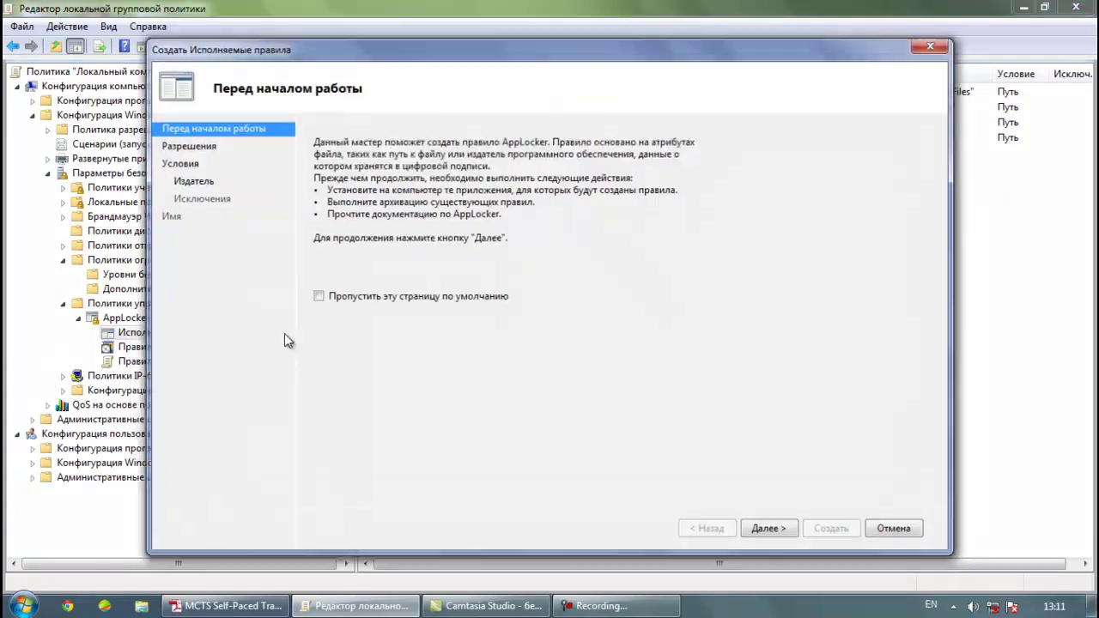
click(776, 529)
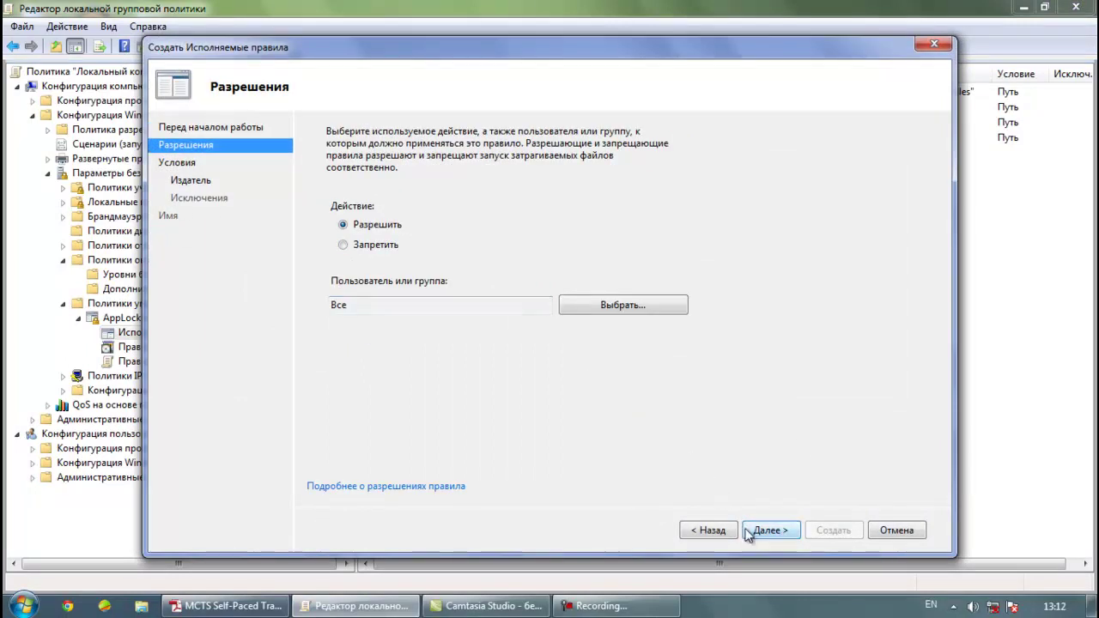
click(762, 532)
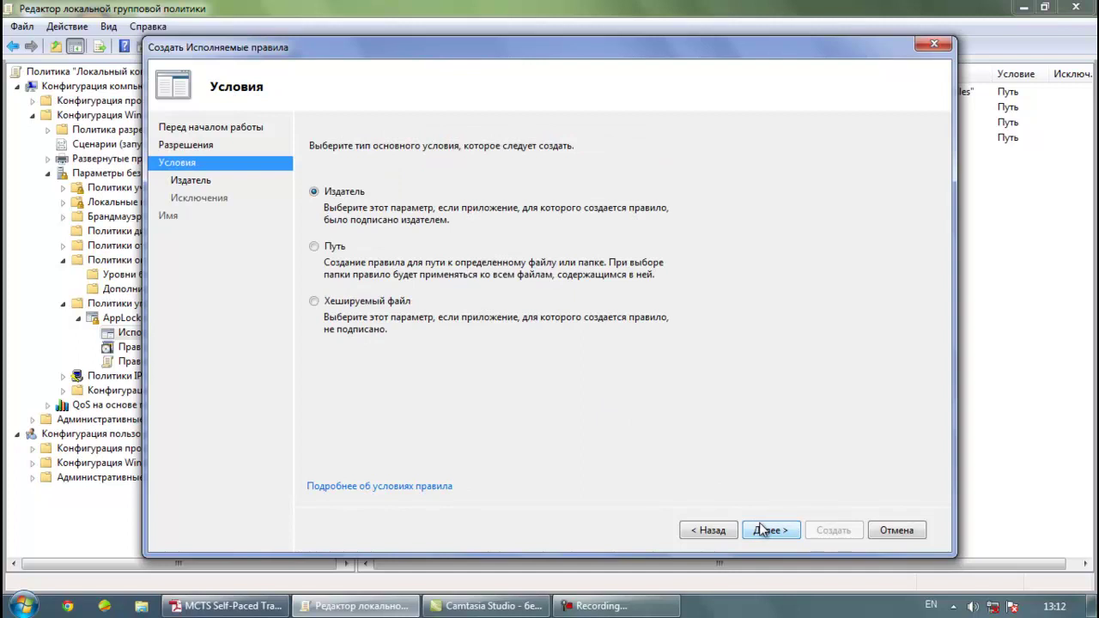
click(763, 529)
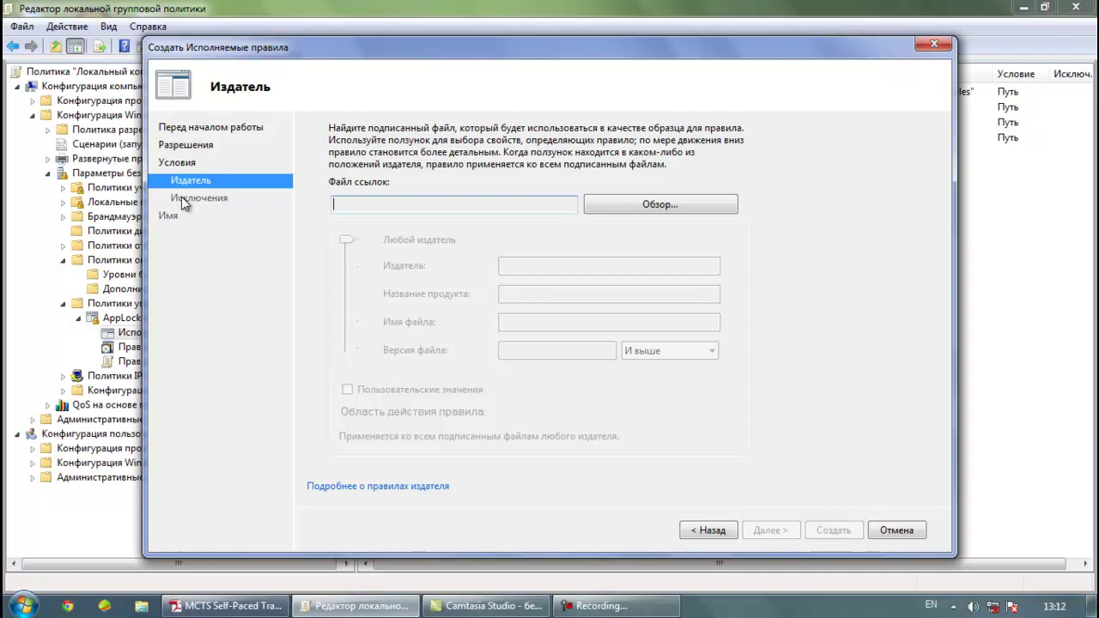
Use C:\Program Files\Adobe\Reader 11.0\Reader\AcroRd32.exe as the publisher rule's reference file and set the rule scope to the product name level
click(648, 213)
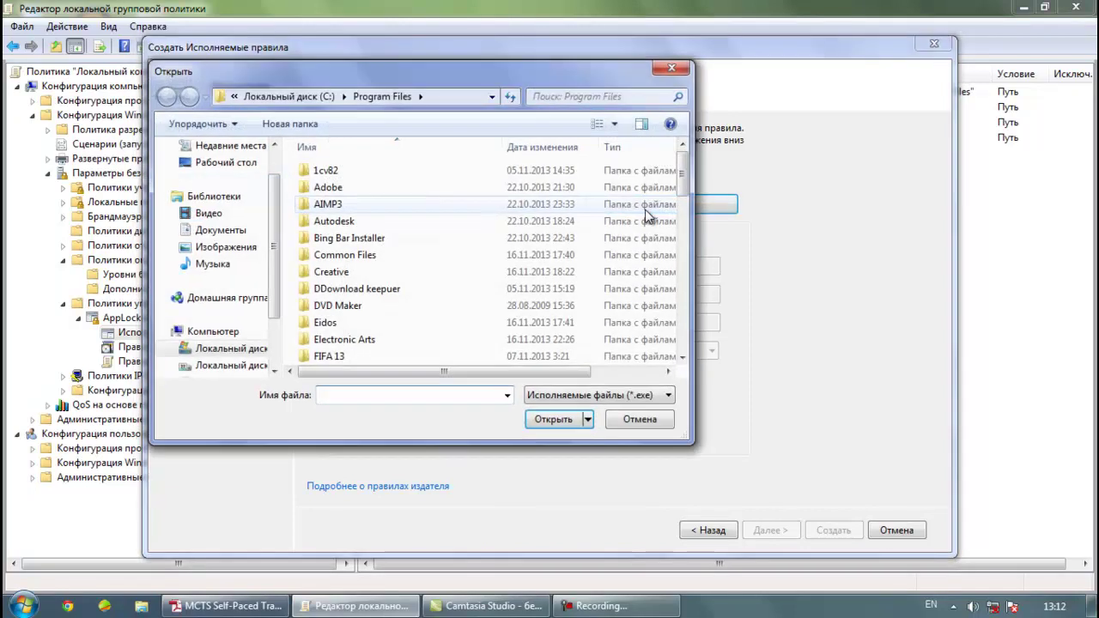
double_click(370, 188)
double_click(378, 172)
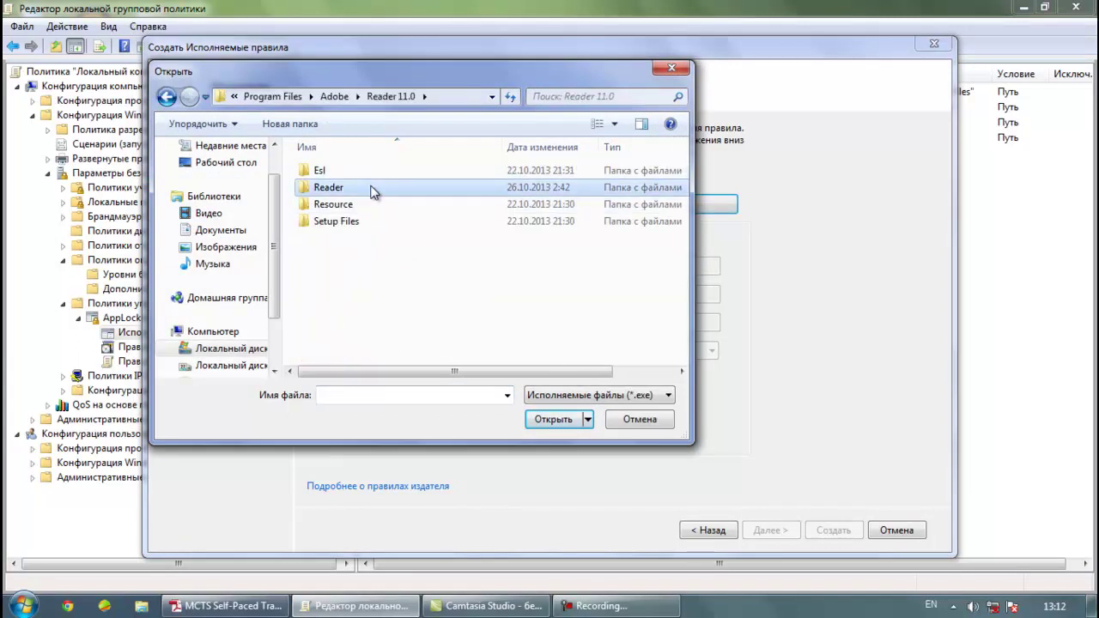
double_click(376, 187)
click(388, 339)
click(554, 419)
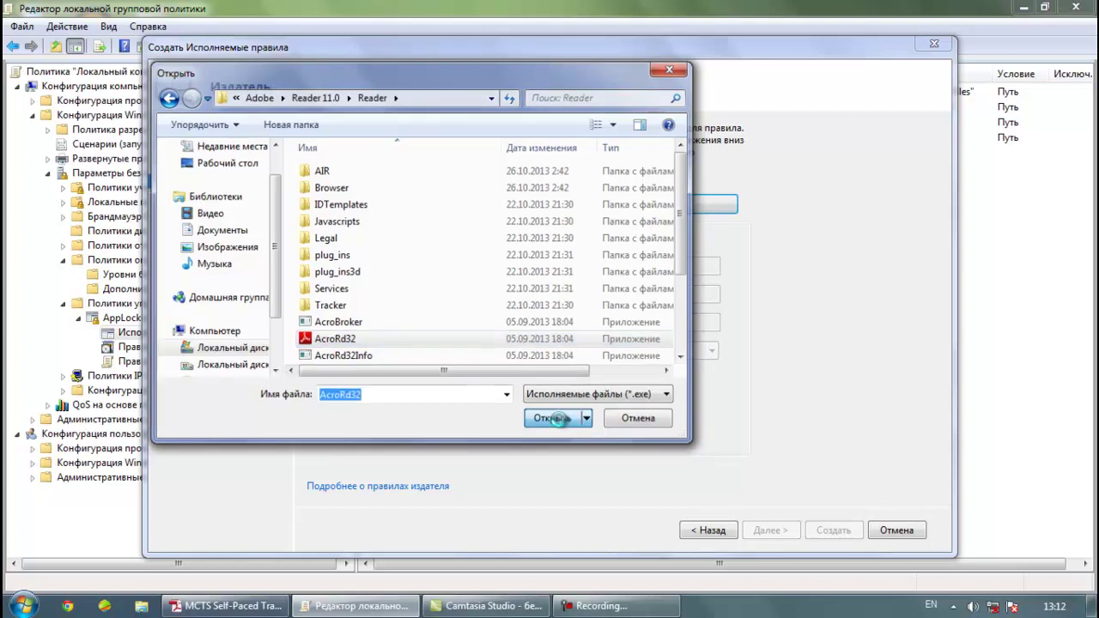
drag(346, 348, 359, 269)
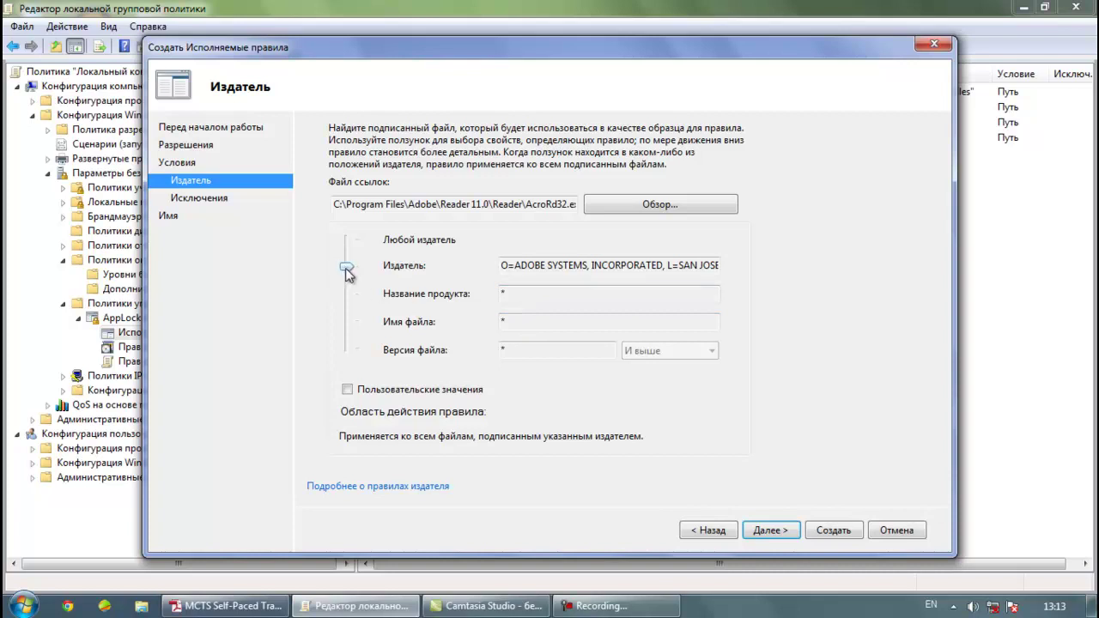
drag(347, 271, 355, 290)
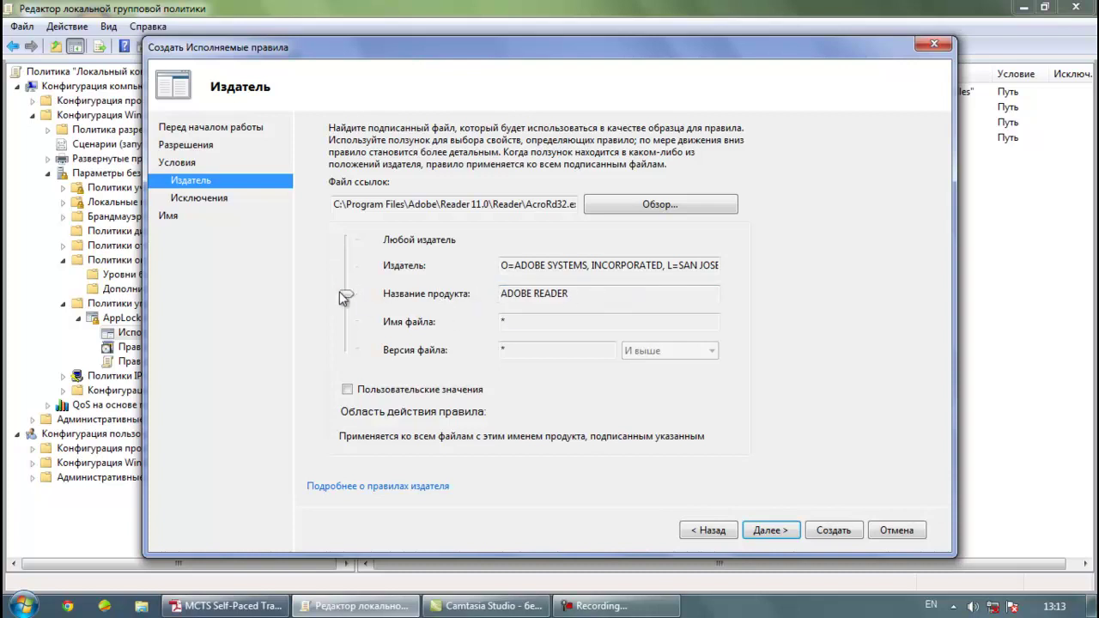
Move the publisher rule's scope to the file name and file version levels, then back through product name and publisher towards Любой издатель
drag(346, 296, 354, 321)
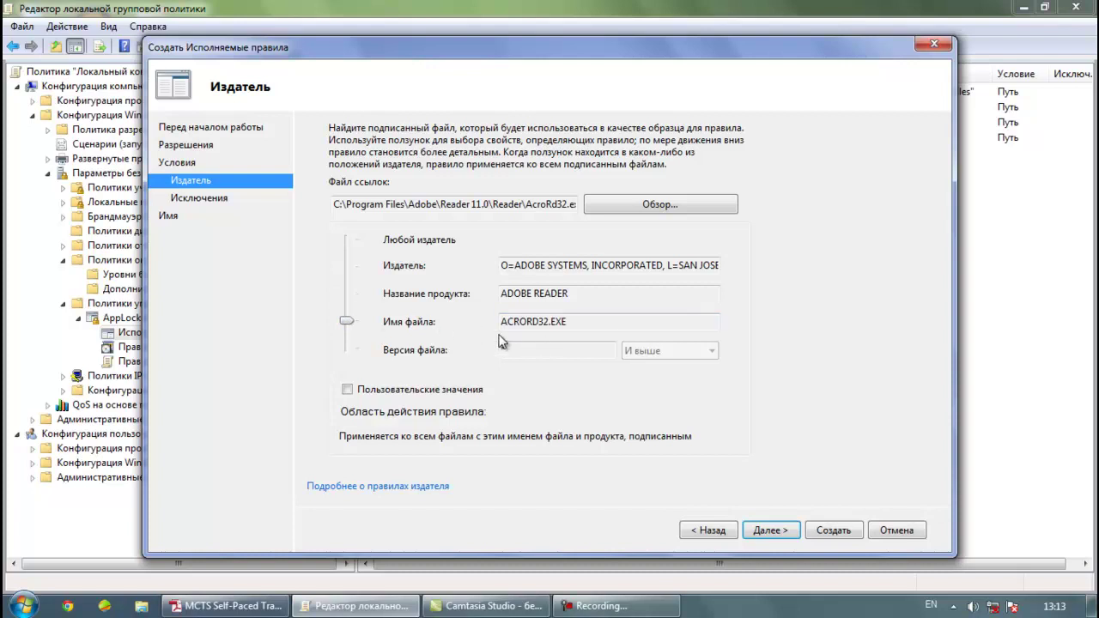
drag(349, 323, 352, 347)
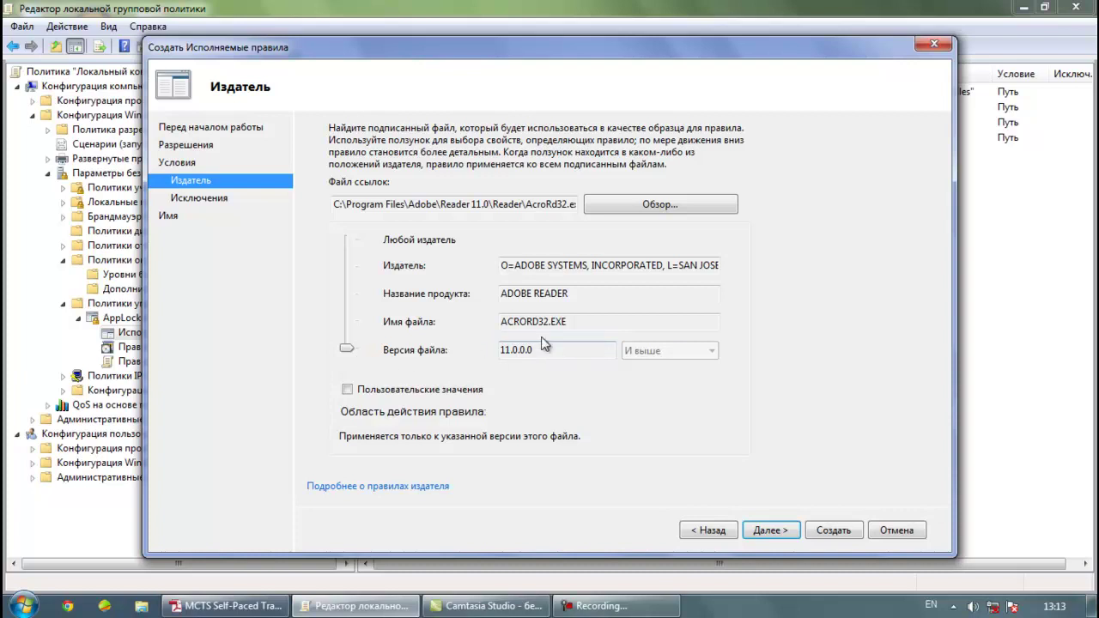
click(351, 342)
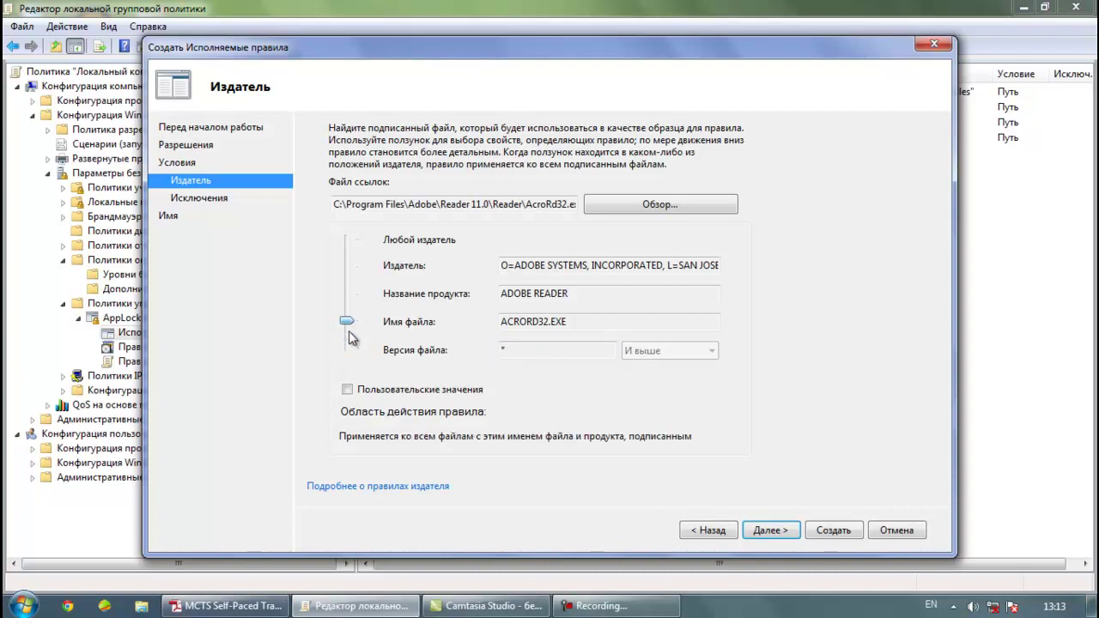
click(357, 315)
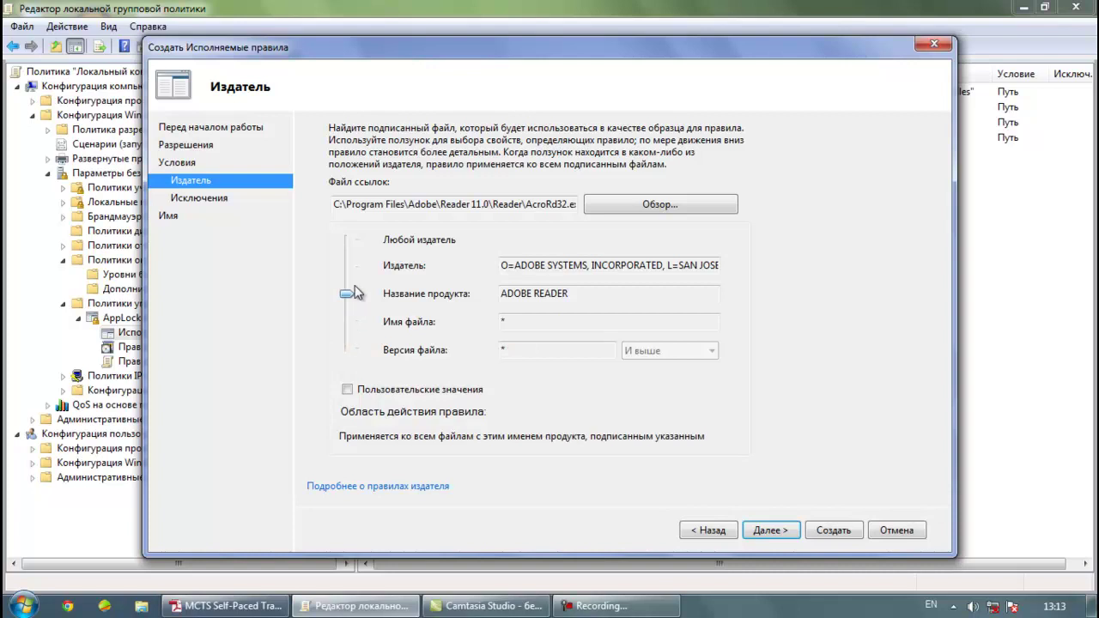
click(358, 282)
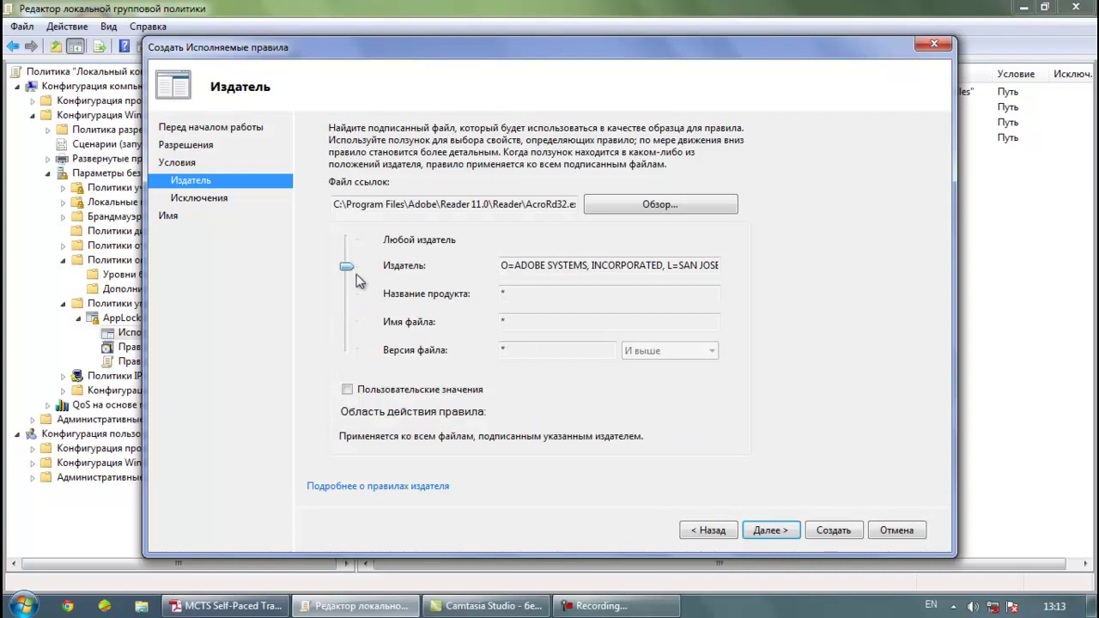
click(367, 245)
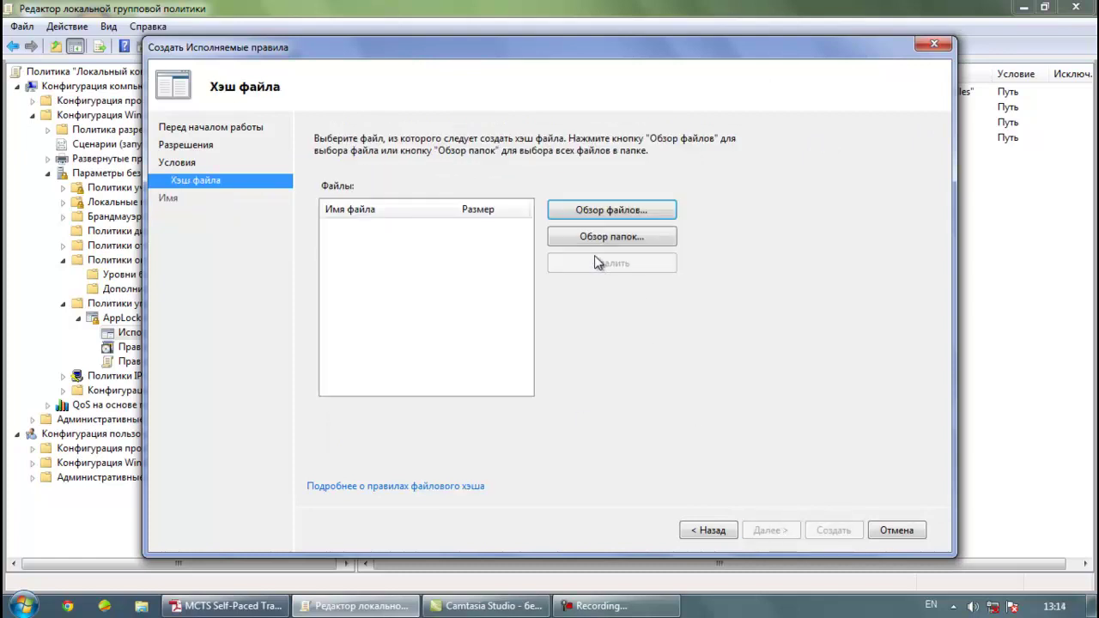
Add AcroRd32.exe from the Adobe Reader folder as the file hash source, then open and dismiss the folder selection
click(649, 211)
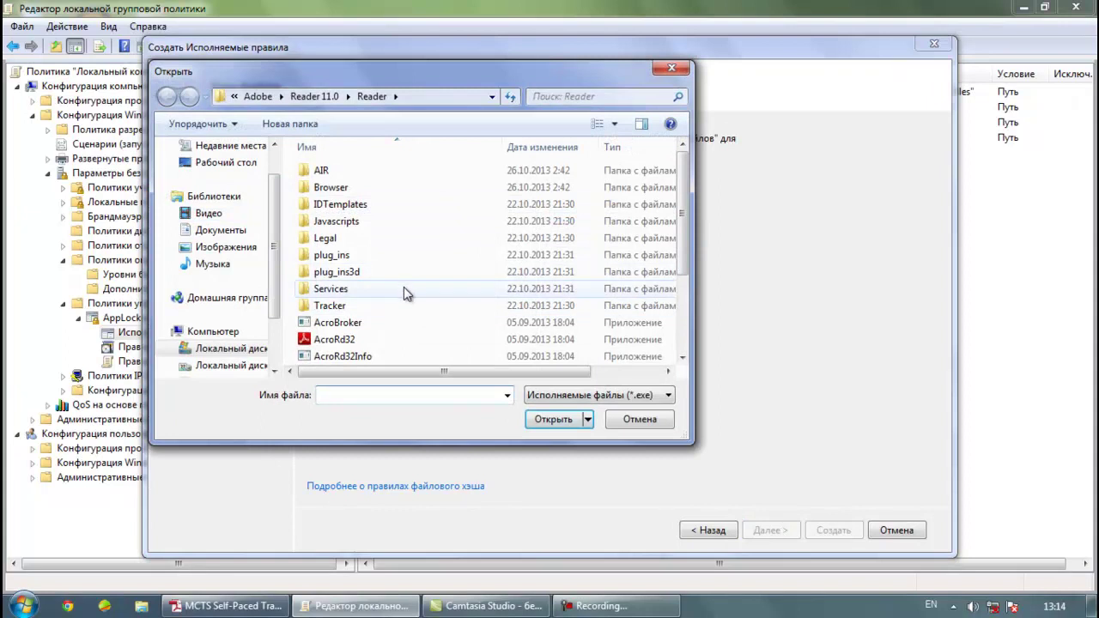
double_click(388, 341)
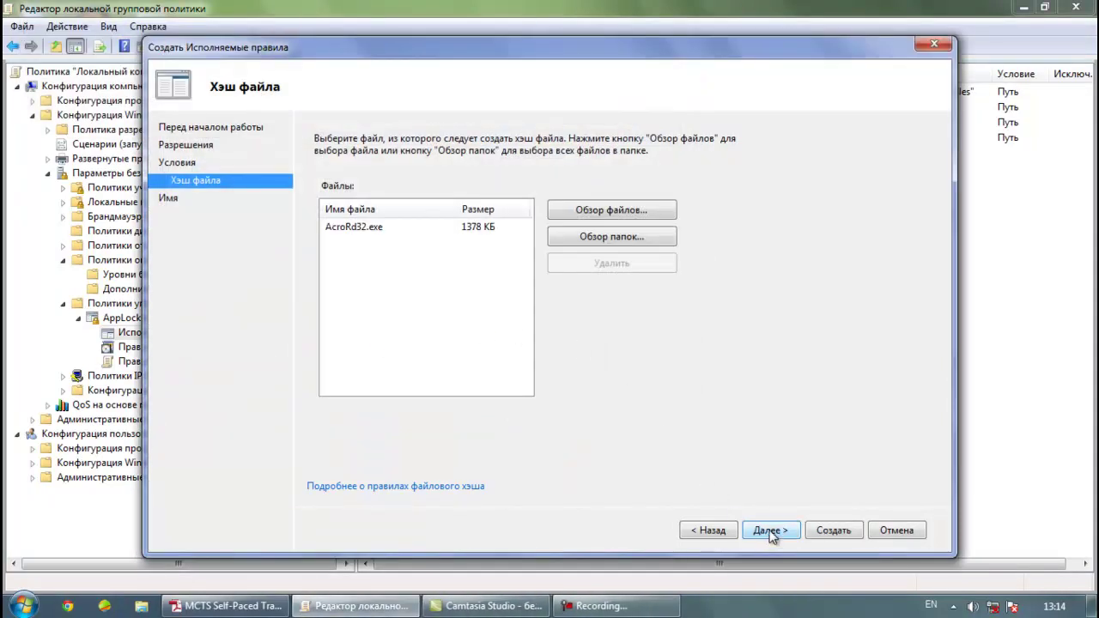
click(635, 242)
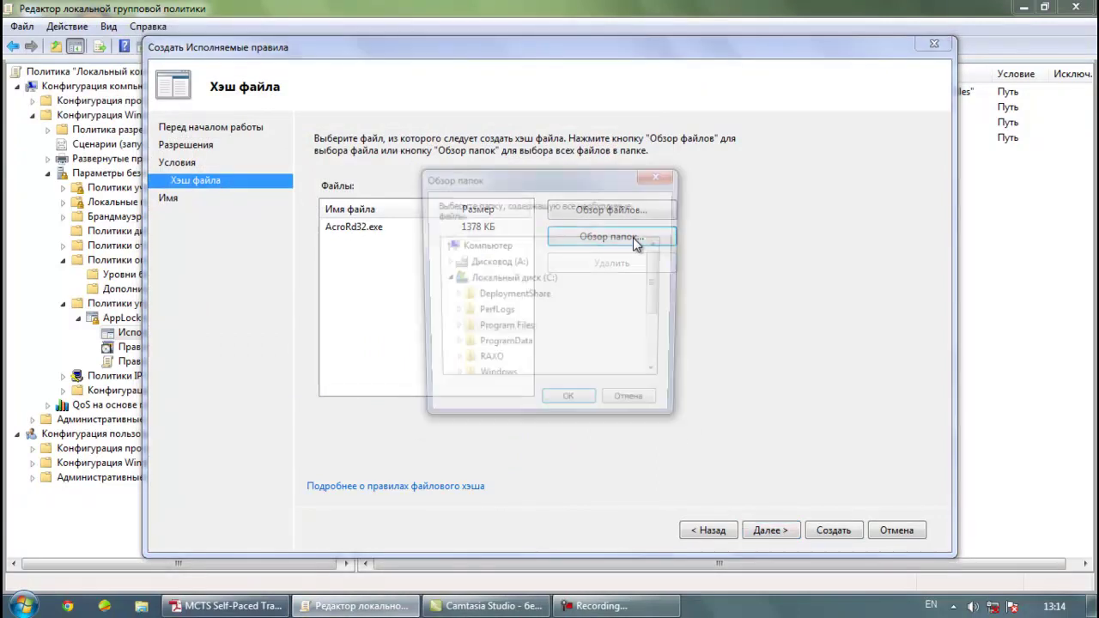
click(660, 174)
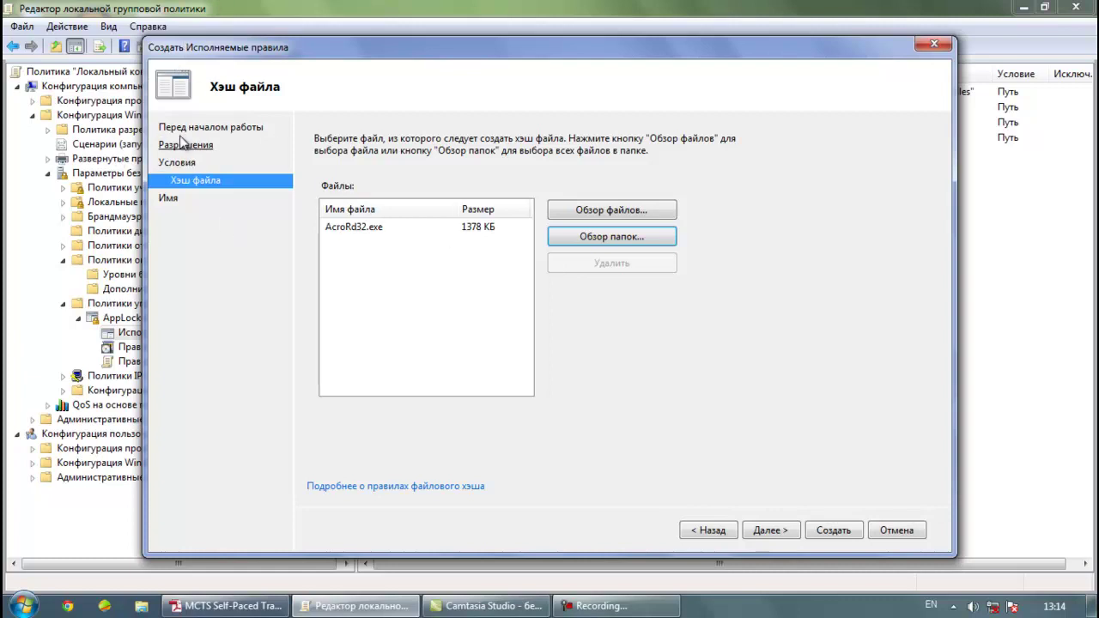
Go back through the rule wizard's earlier pages and change the rule's condition to Путь
click(711, 531)
click(711, 530)
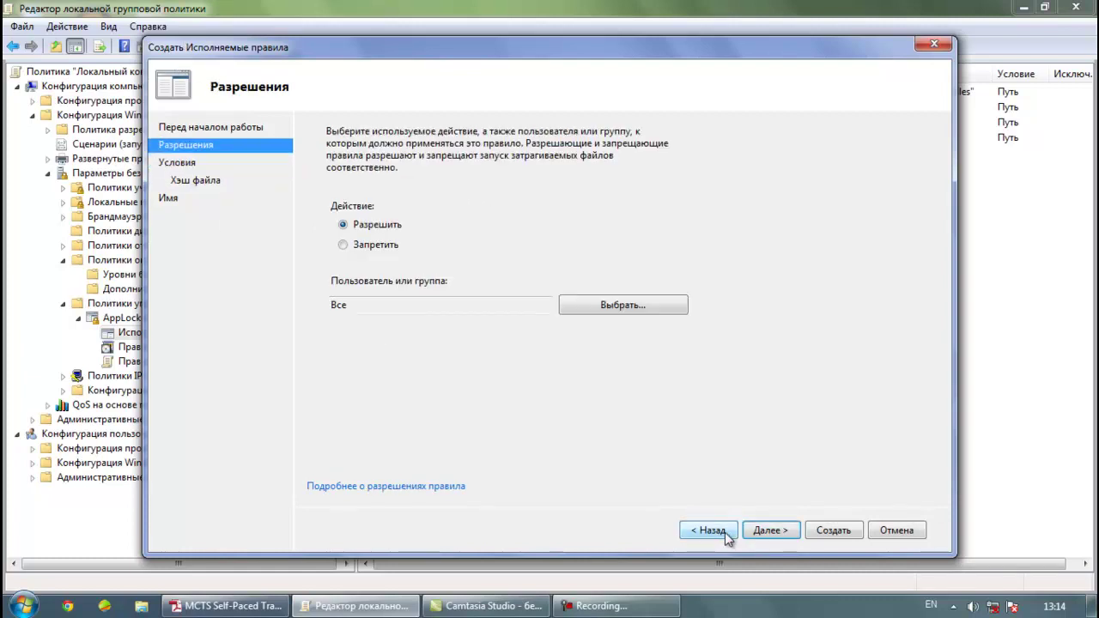
click(726, 532)
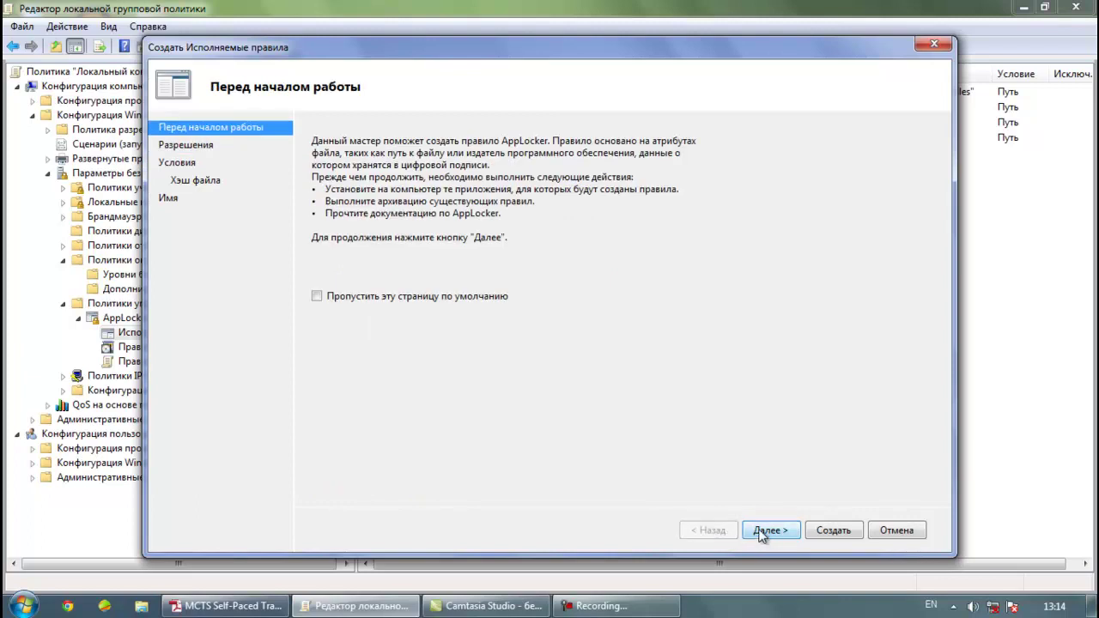
click(760, 532)
click(761, 533)
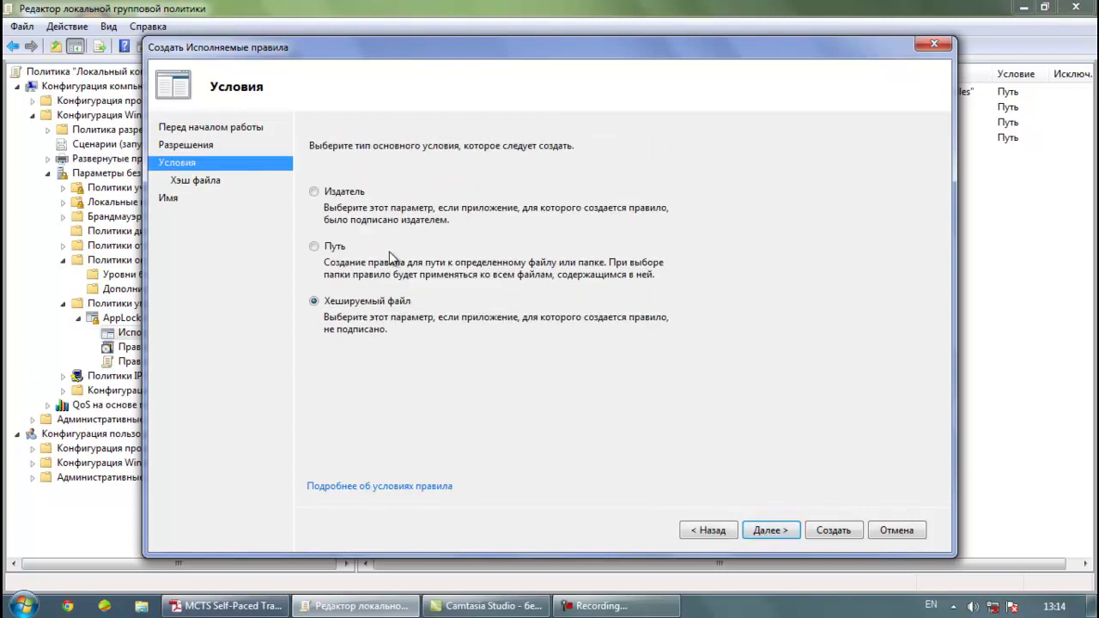
click(314, 246)
click(768, 531)
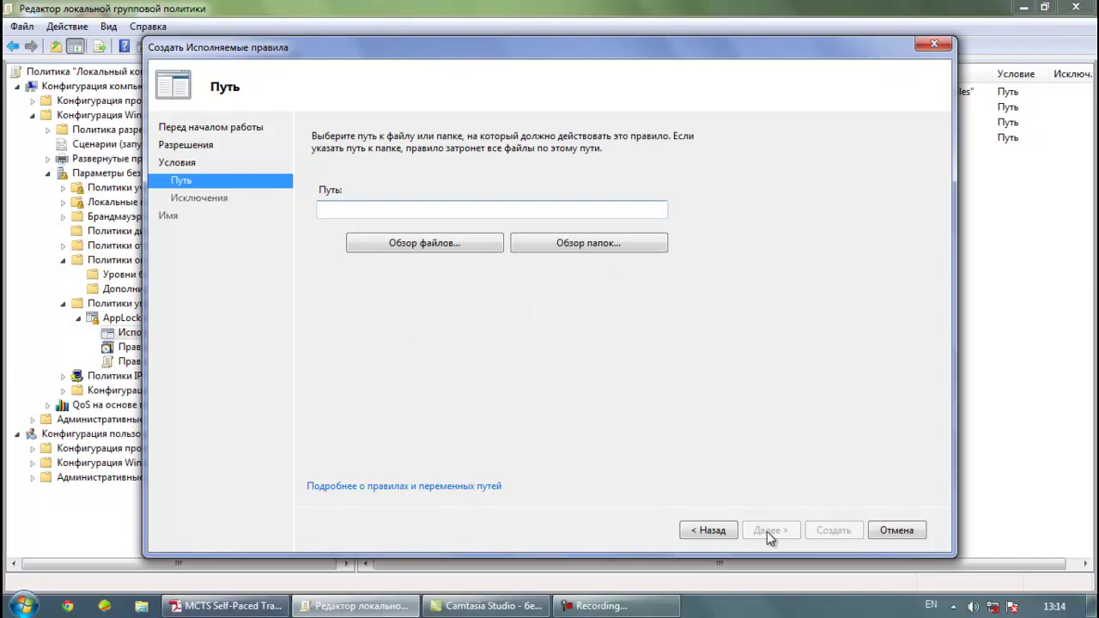
Set the rule's path to %PROGRAMFILES%\Adobe\Reader 11.0\Reader\AcroRd32.exe by selecting the Adobe Reader executable
click(408, 242)
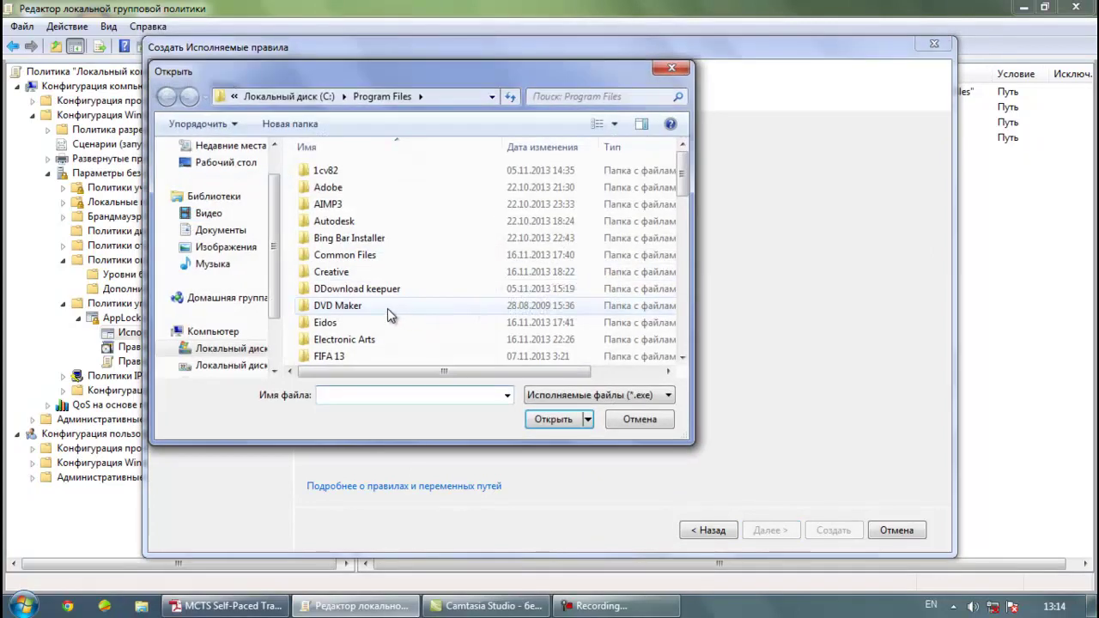
click(379, 302)
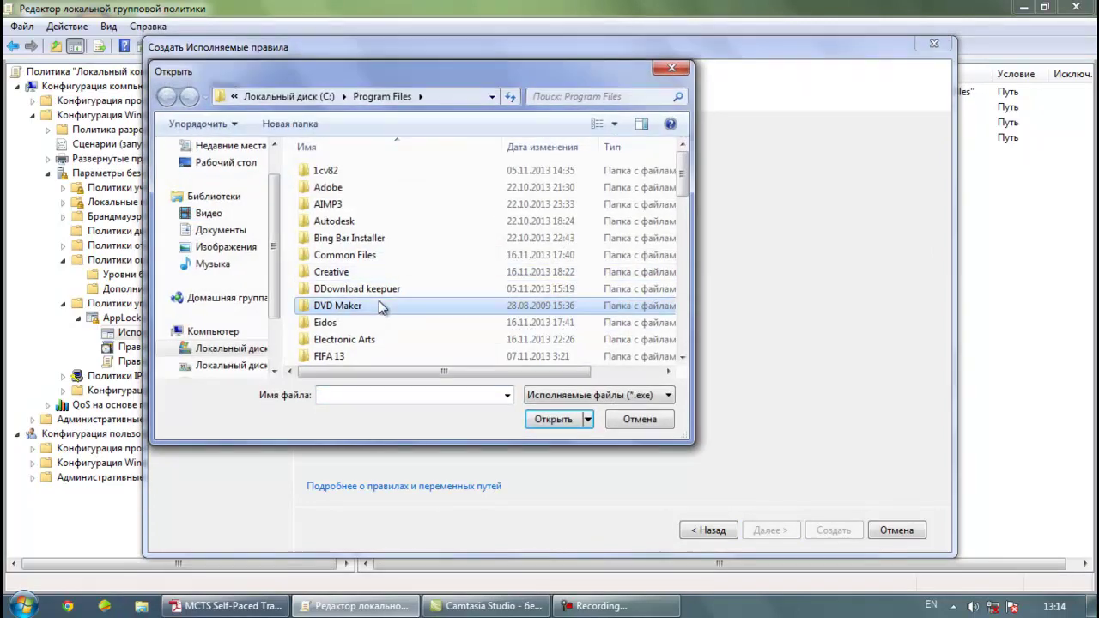
double_click(364, 185)
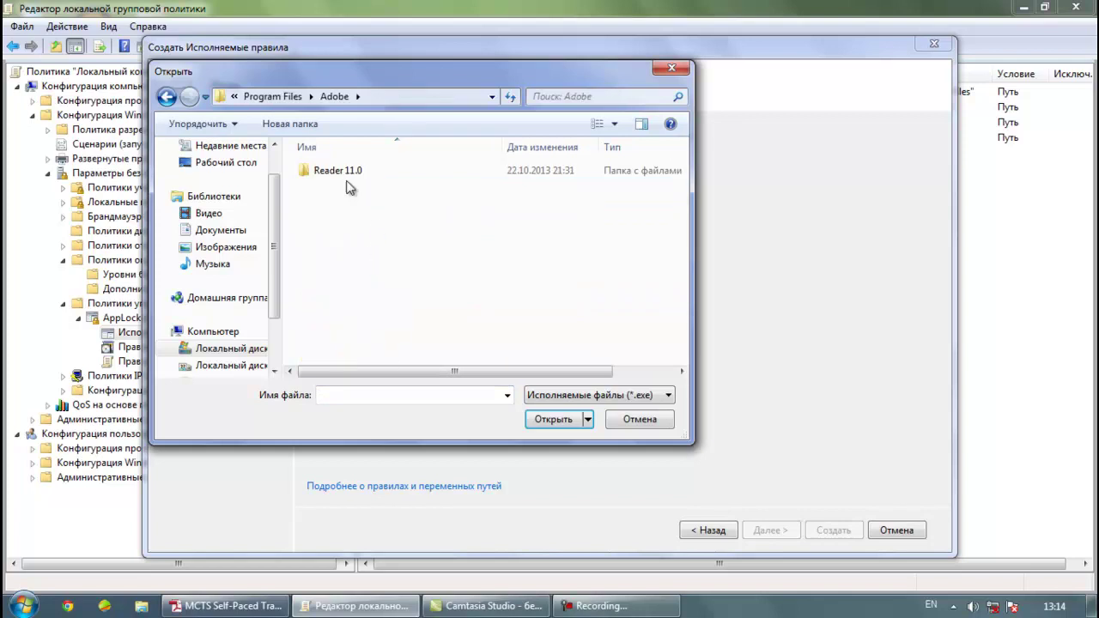
double_click(352, 188)
click(364, 193)
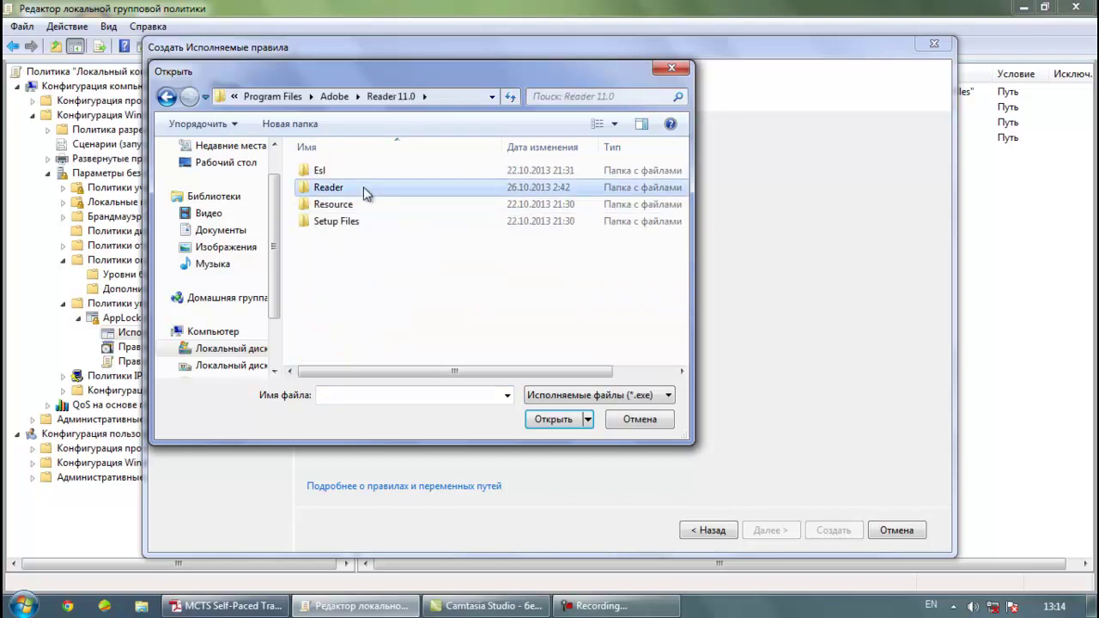
double_click(364, 189)
double_click(358, 347)
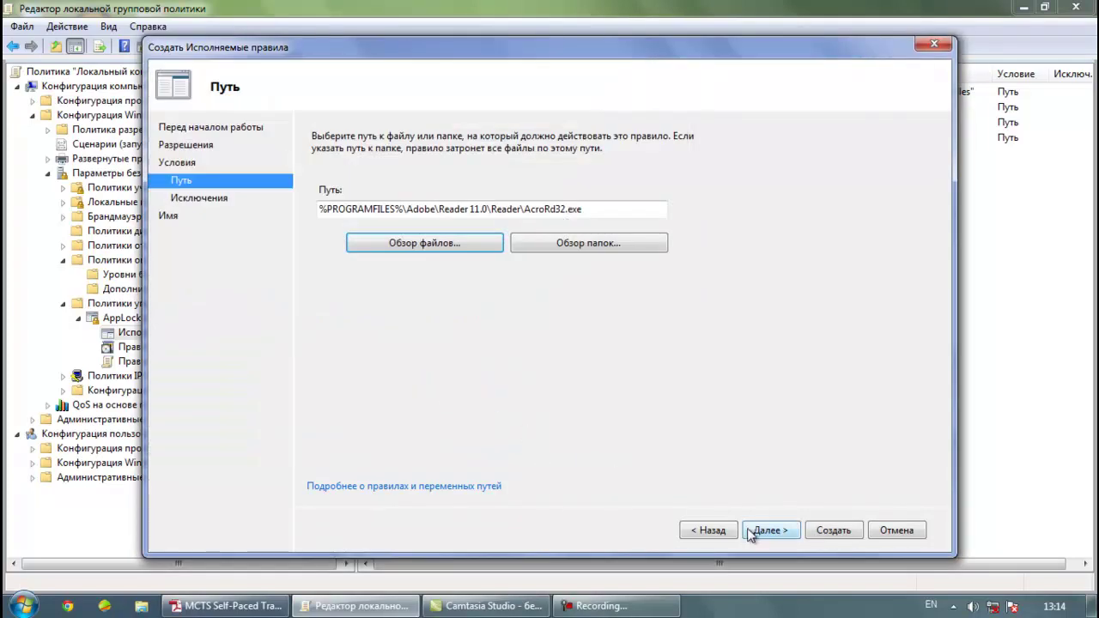
Examine the exception types available for the path rule, then close the wizard without creating the rule
click(770, 530)
click(424, 203)
click(424, 202)
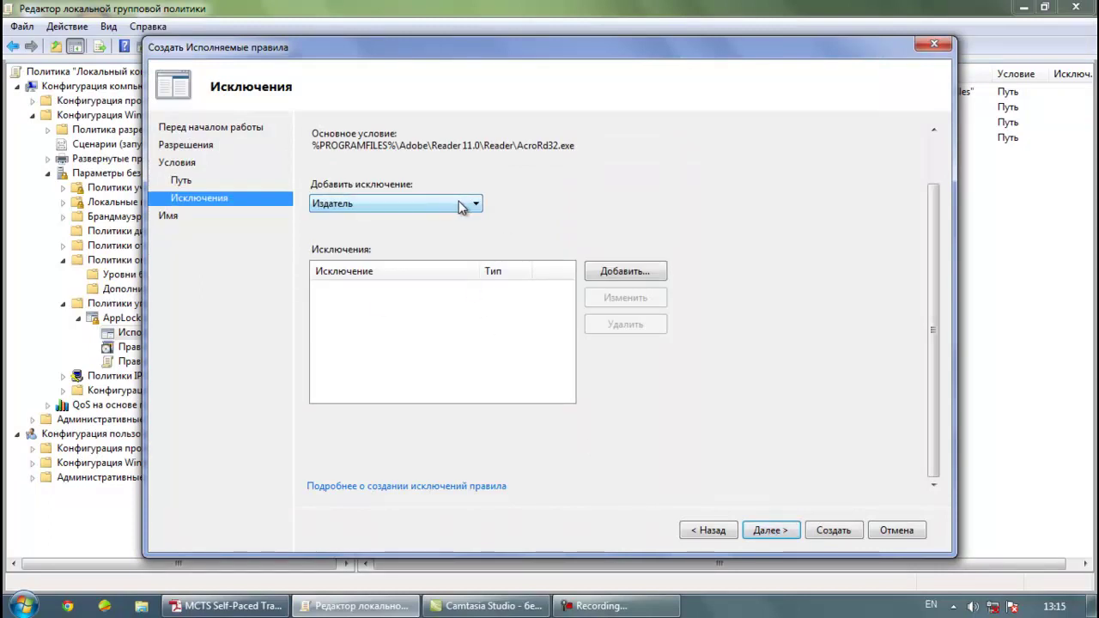
click(461, 204)
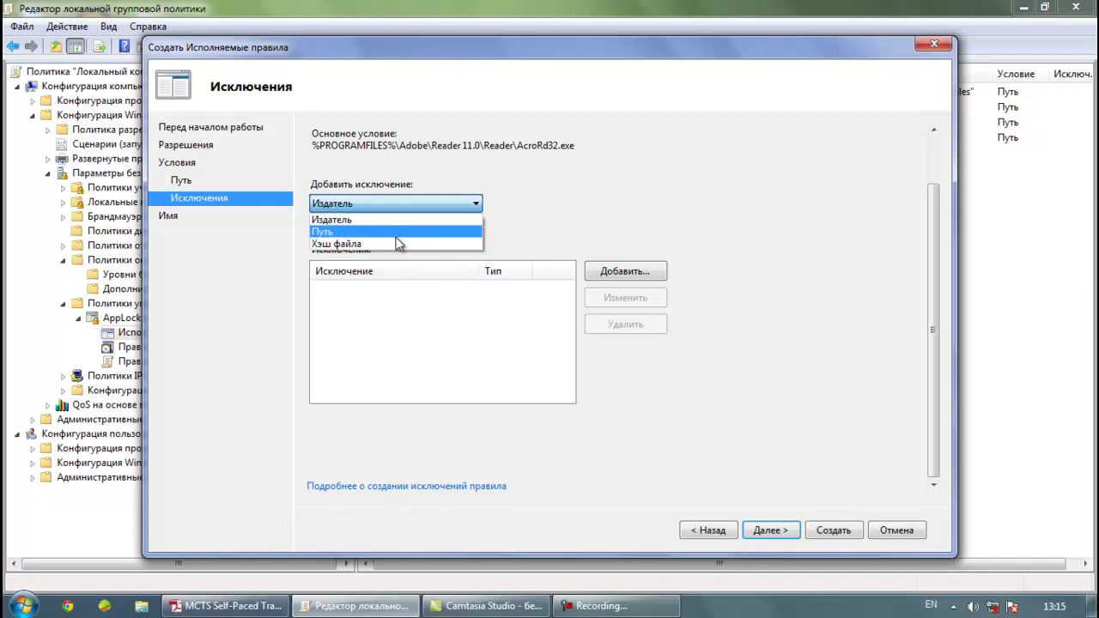
click(427, 196)
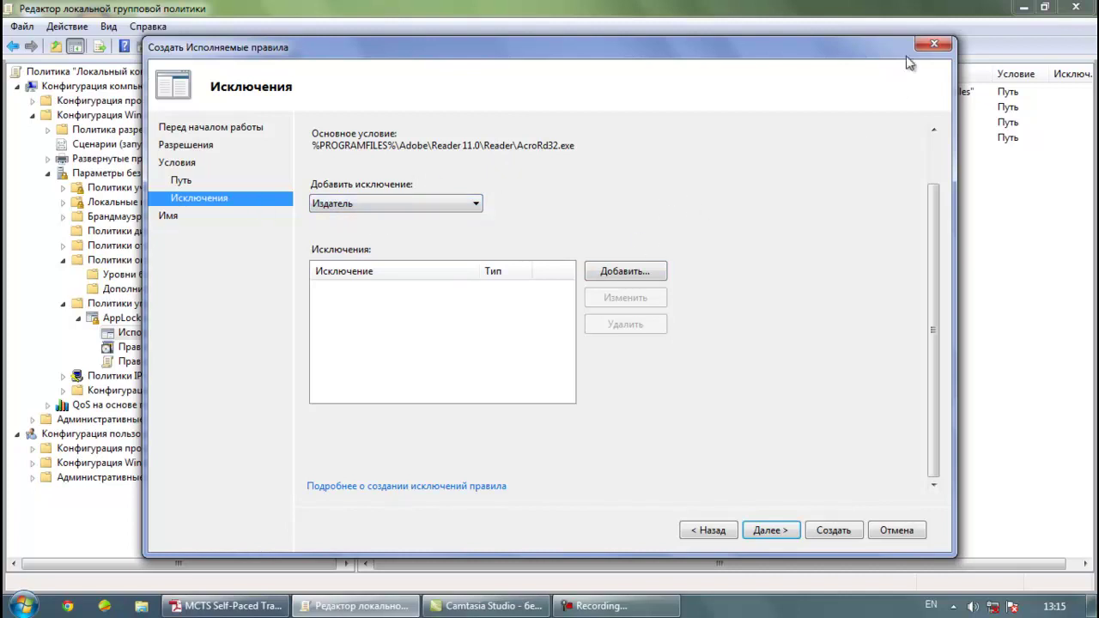
click(933, 45)
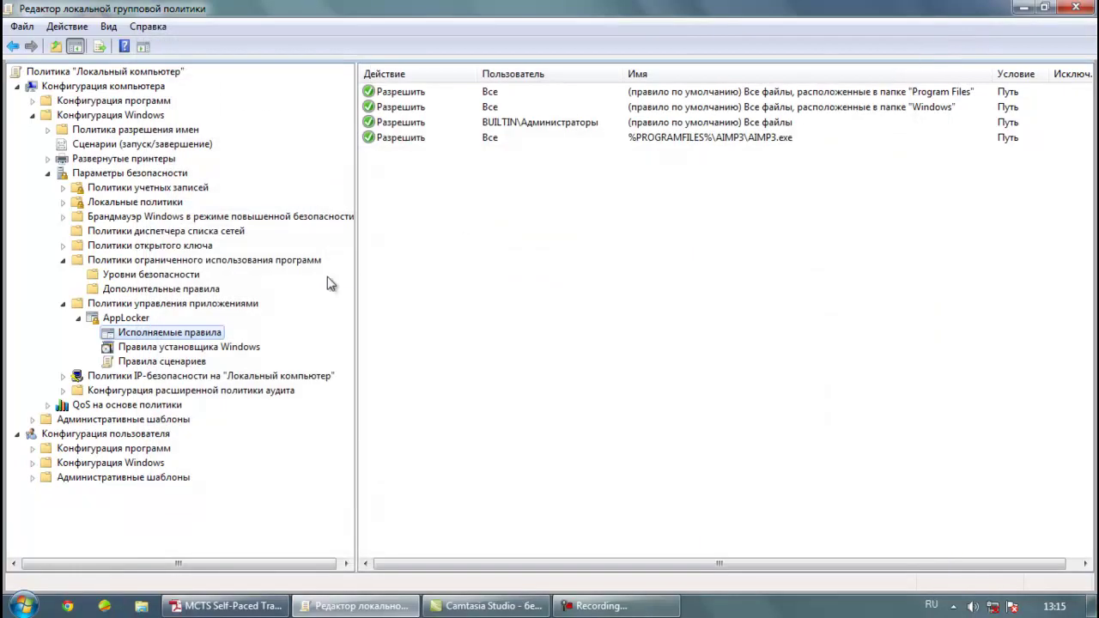
Delete the %PROGRAMFILES%\AIMP3\AIMP3.exe rule from AppLocker's Исполняемые правила and confirm the deletion
click(129, 317)
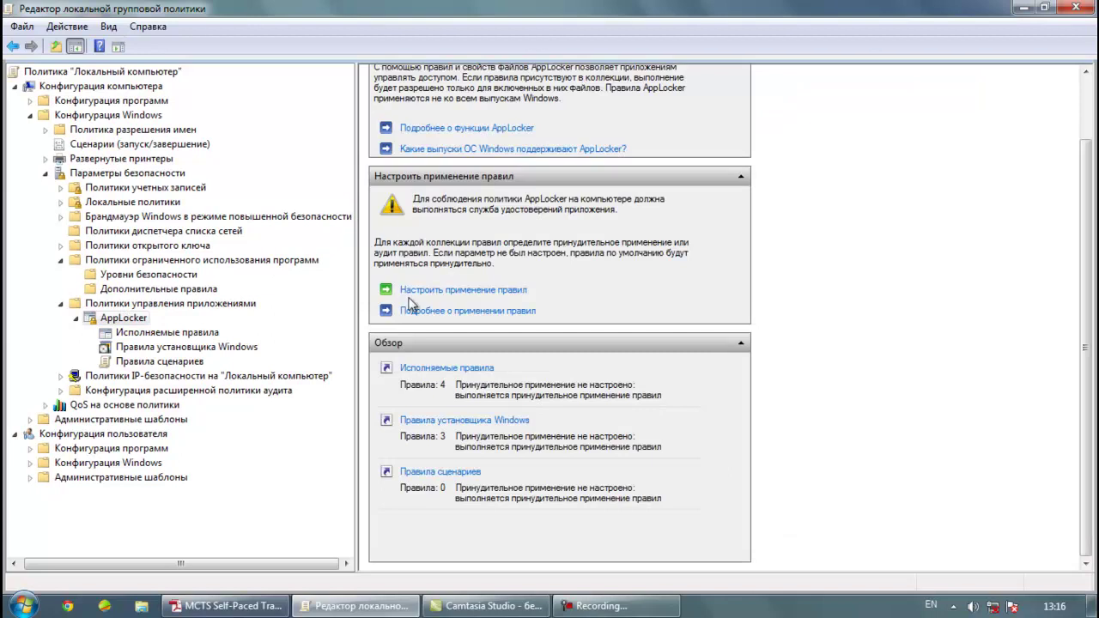
click(434, 368)
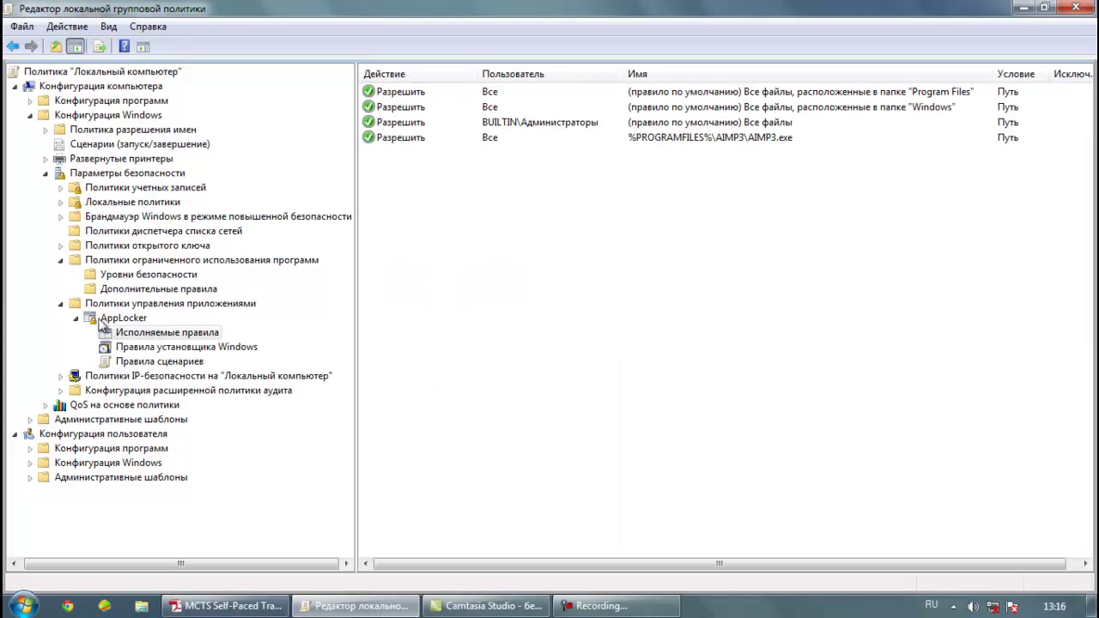
click(654, 137)
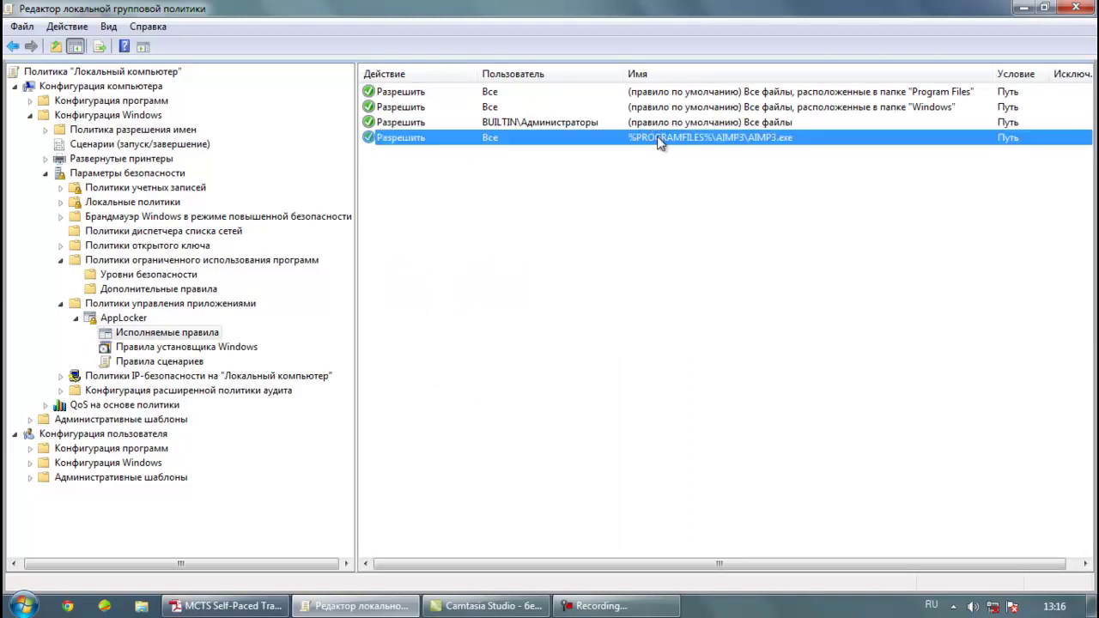
right_click(434, 145)
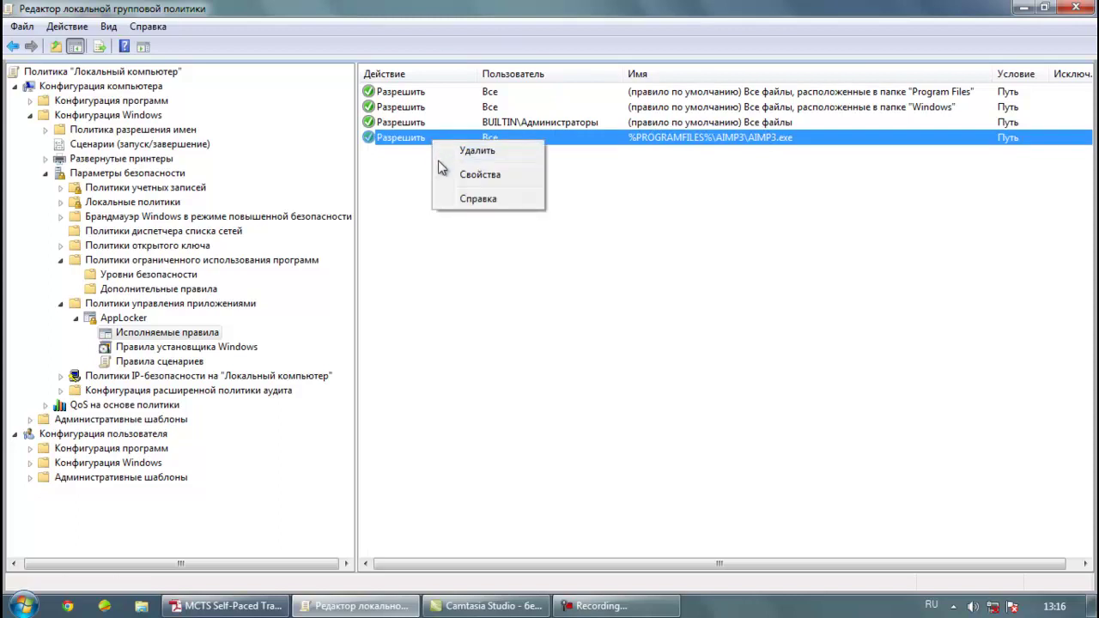
click(454, 156)
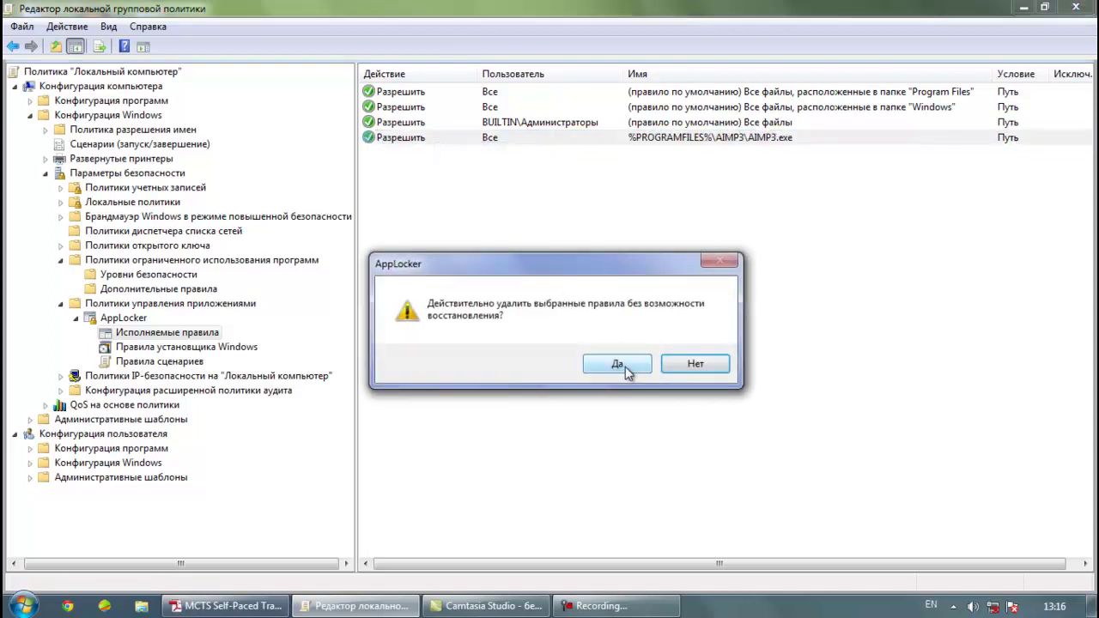
click(617, 362)
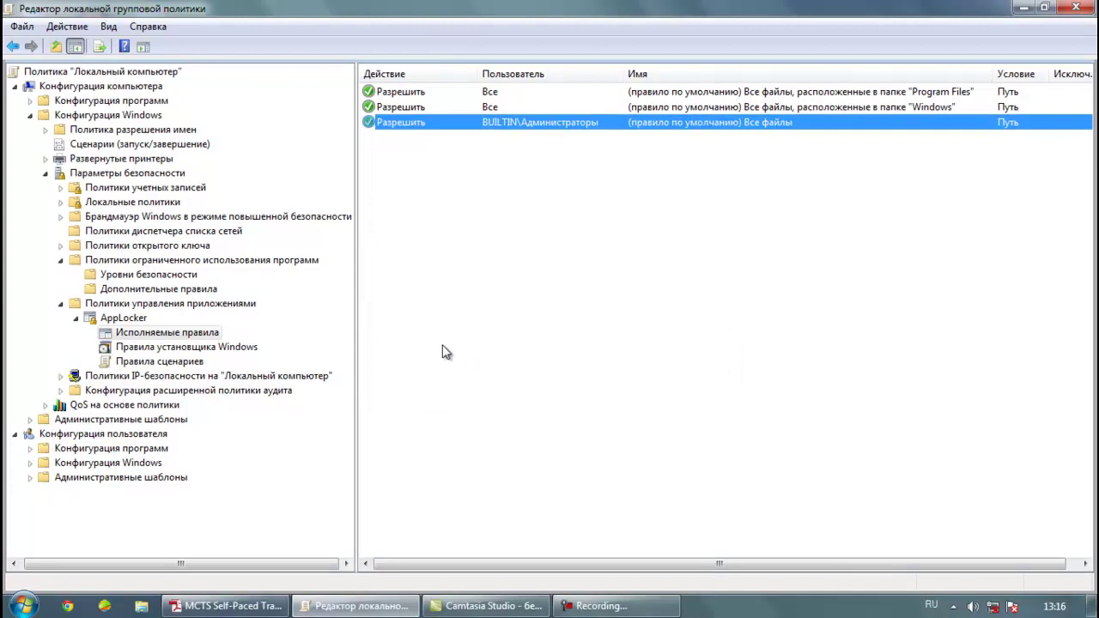
Check the AppLocker overview and the remaining executable rules, then return to the overview
click(123, 319)
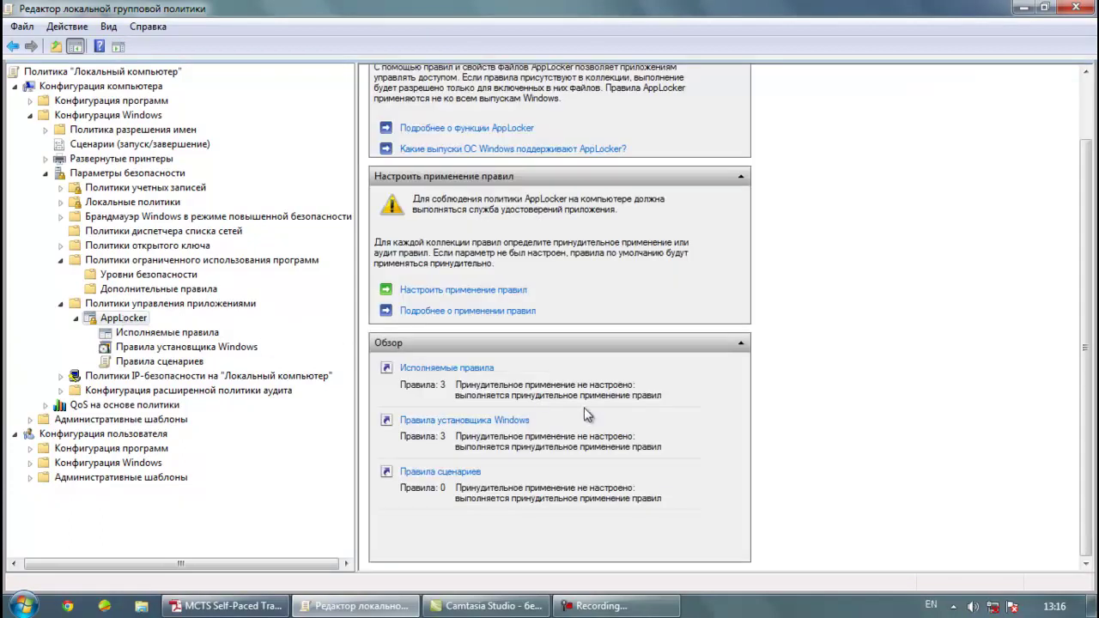
click(444, 375)
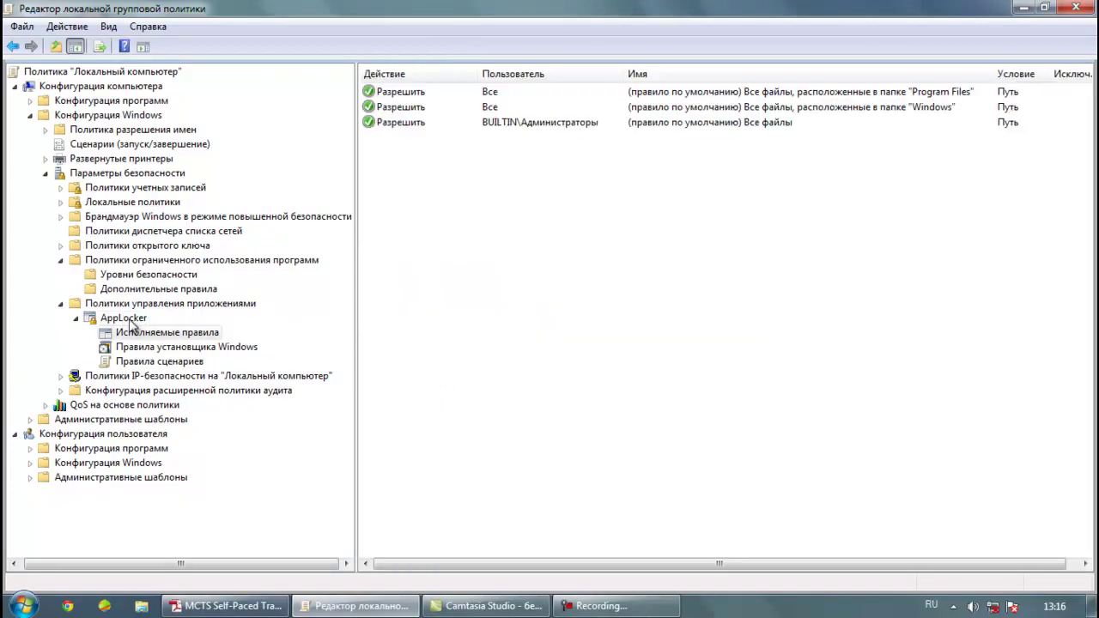
click(121, 318)
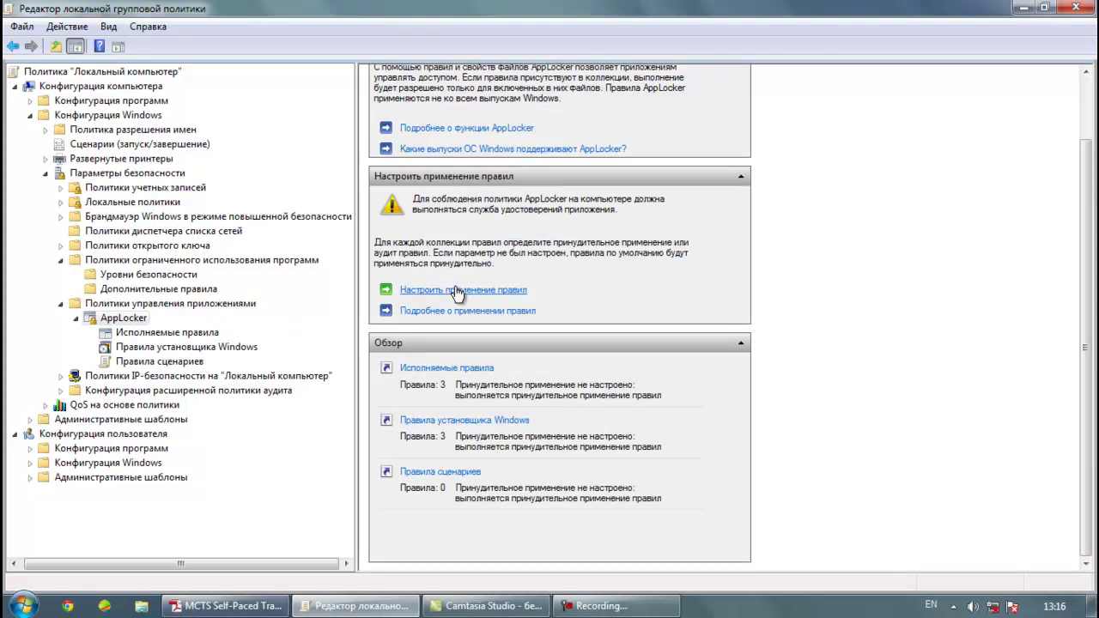
Try configuring executable rule enforcement as Только аудит, then clear the setting and close the AppLocker properties without saving
click(457, 290)
click(447, 232)
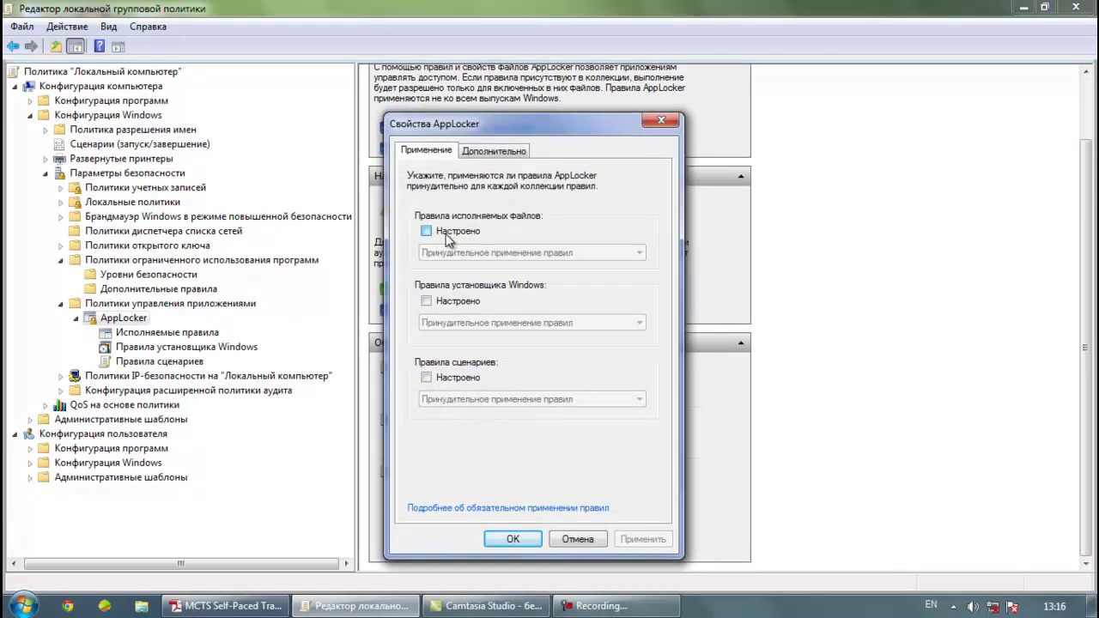
click(487, 255)
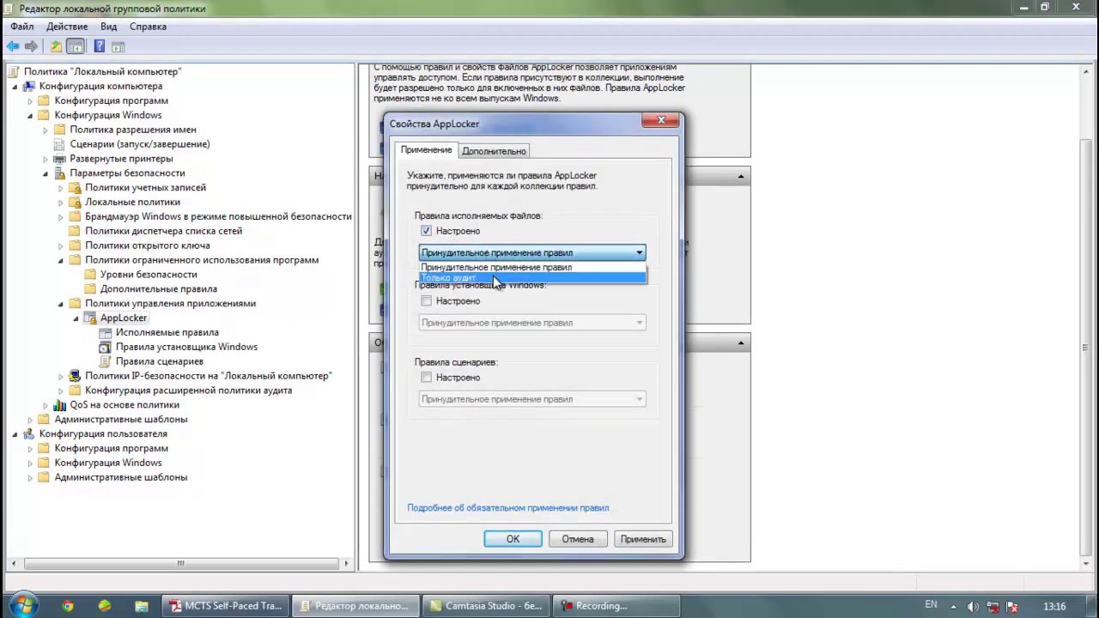
click(496, 279)
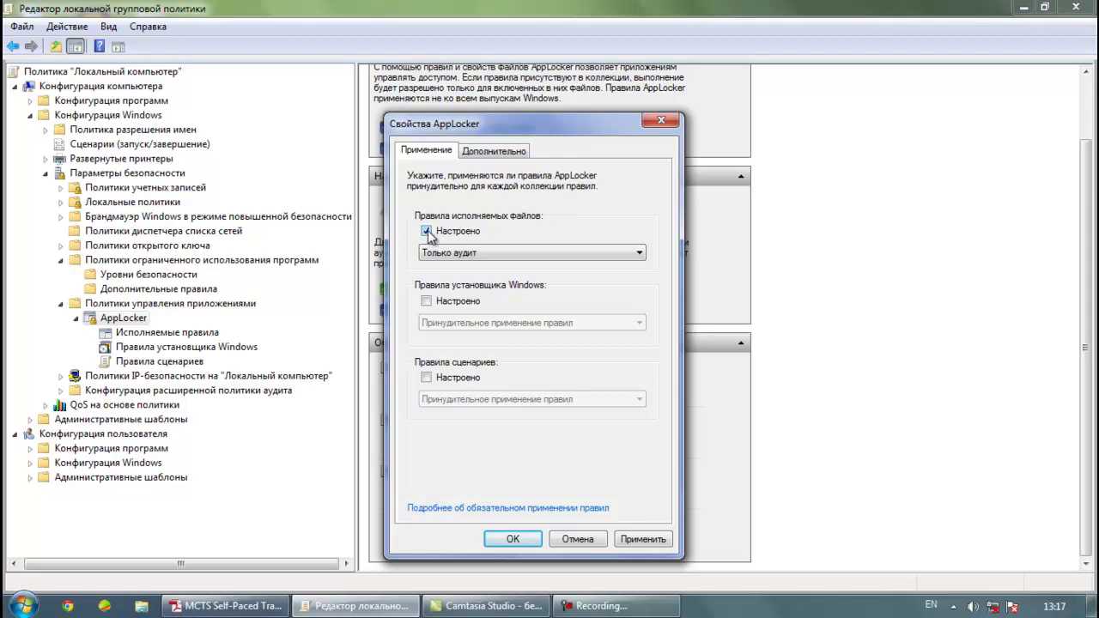
click(465, 234)
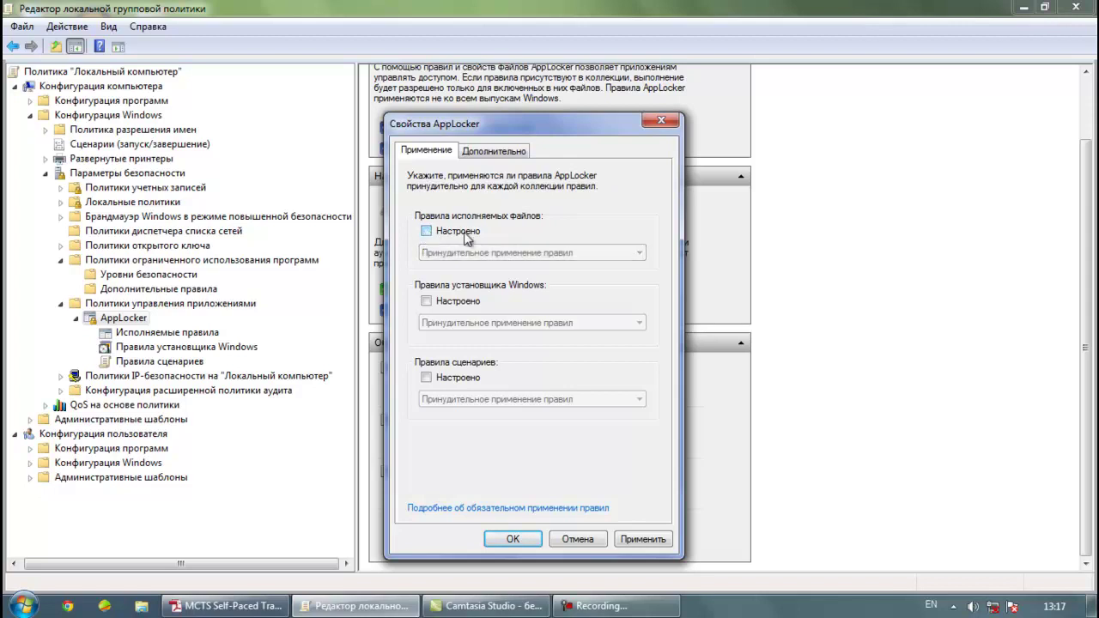
click(661, 121)
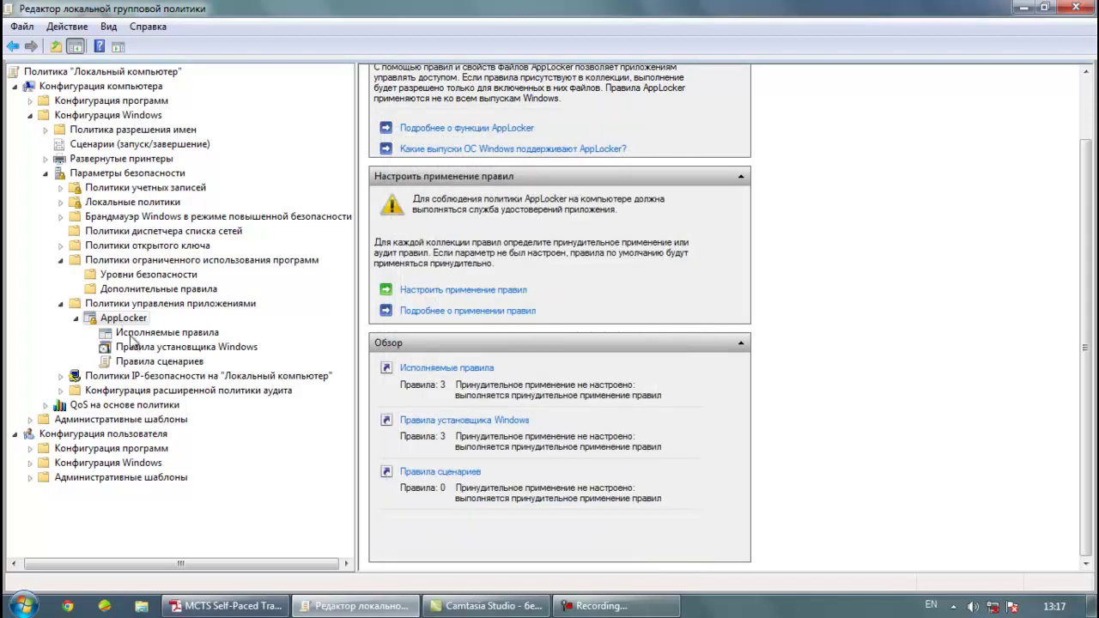
Review the rule lists under Правила установщика Windows and Правила сценариев
click(156, 346)
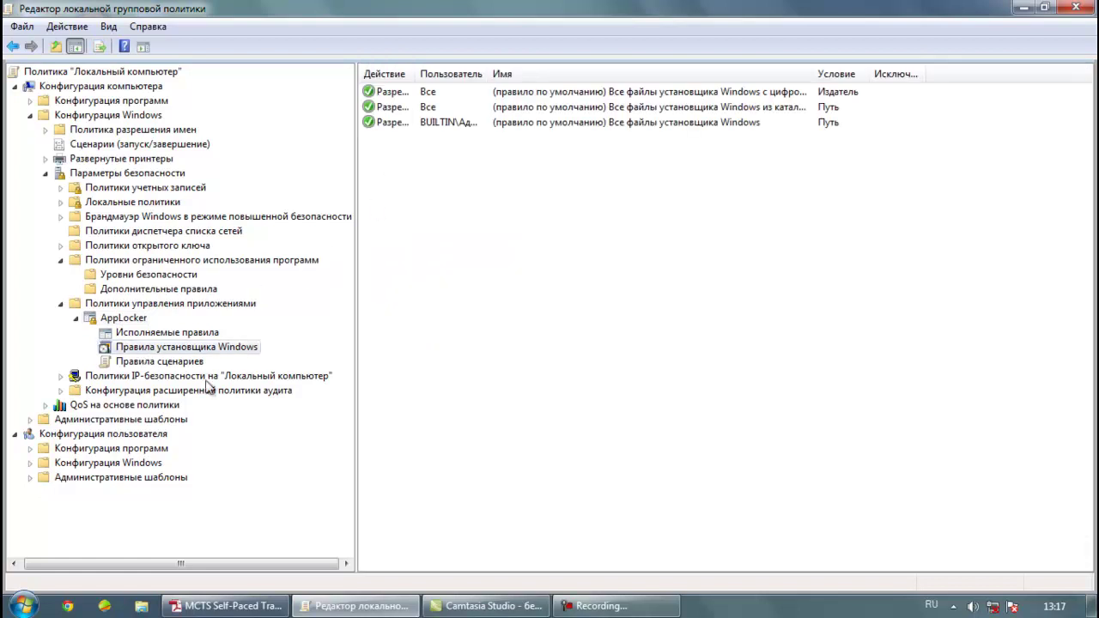
click(176, 364)
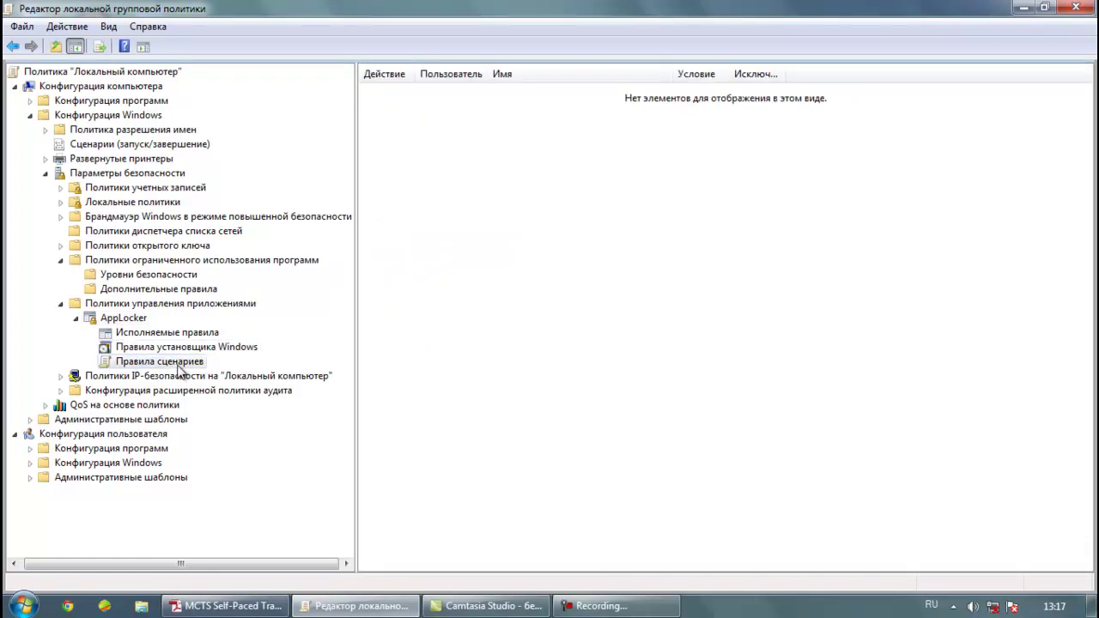